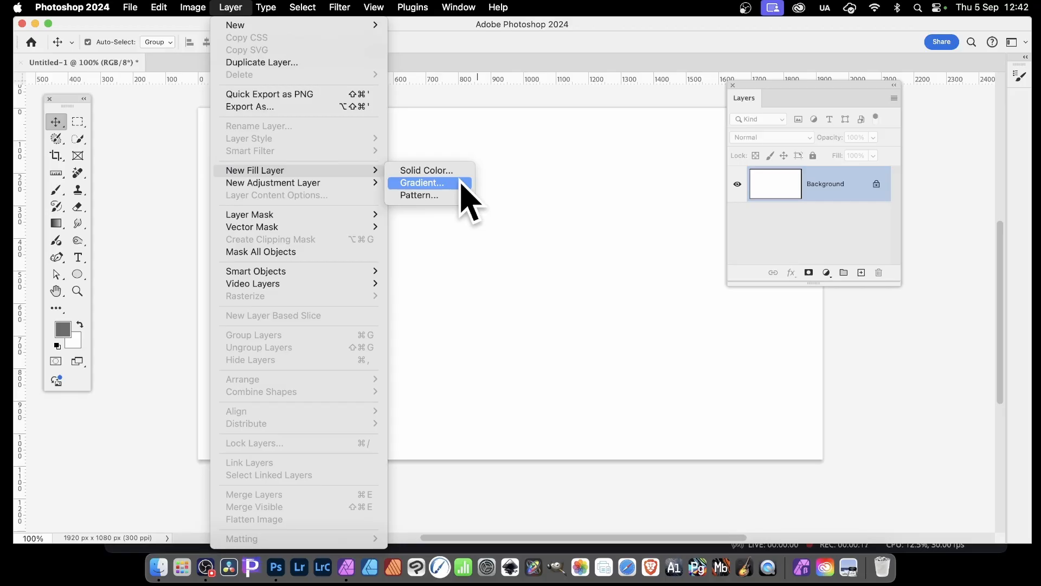
# - Add a gradient fill layer with the default name and give it the blue-yellow-blue preset from Legacy Default Gradients
pyautogui.click(461, 184)
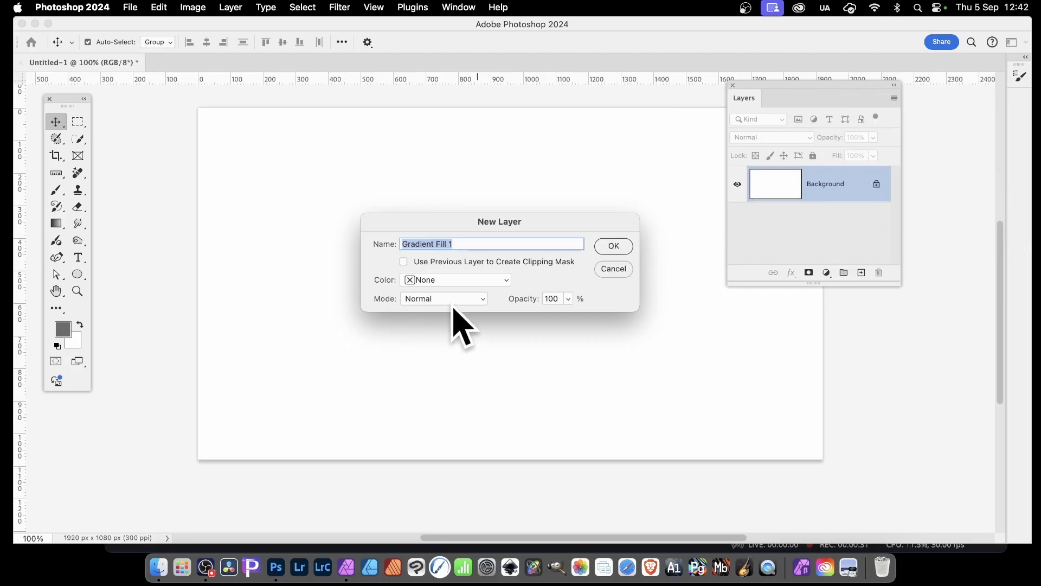
pyautogui.click(626, 245)
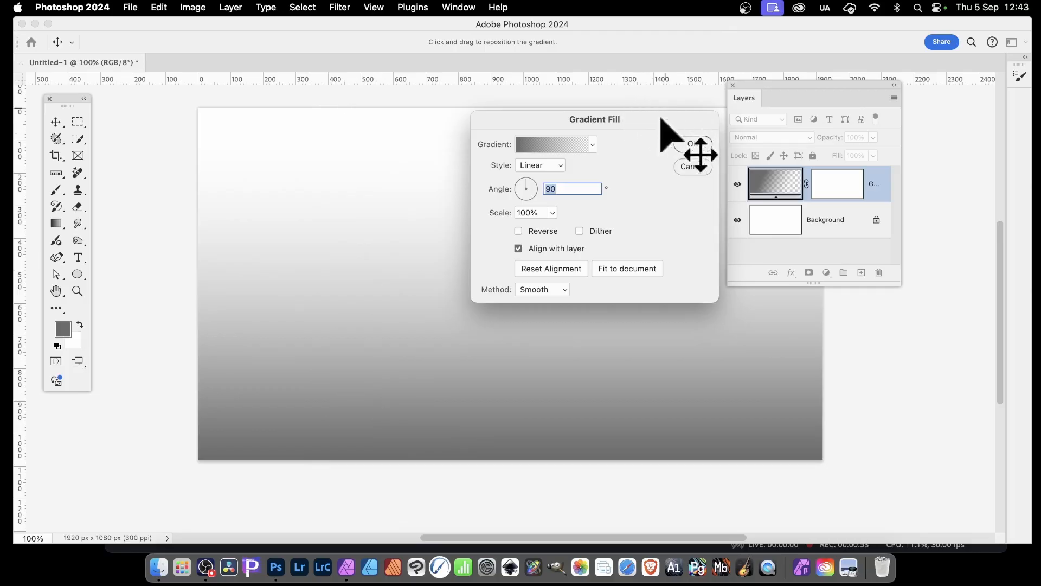
pyautogui.click(593, 144)
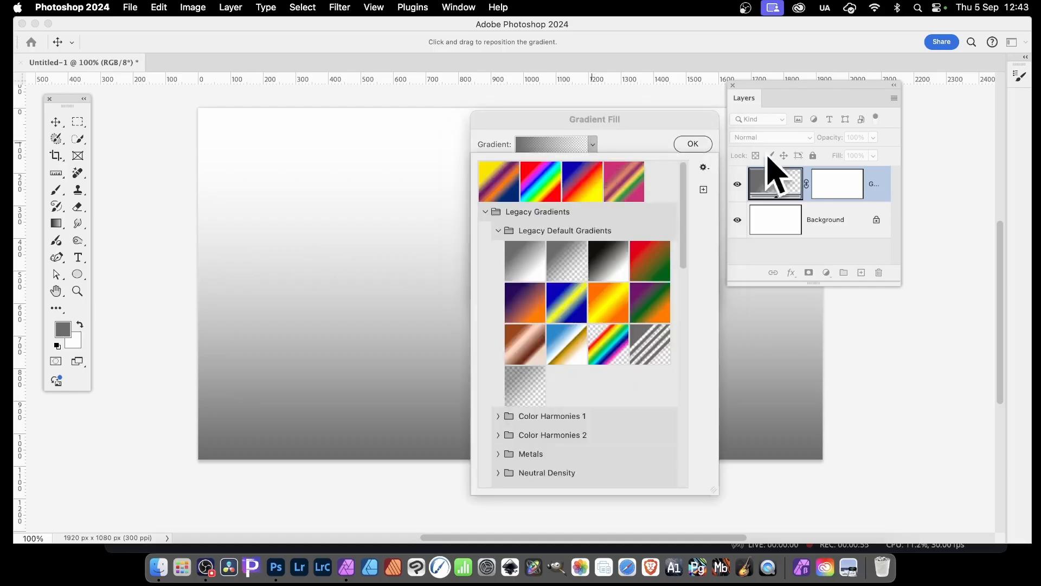
pyautogui.click(566, 304)
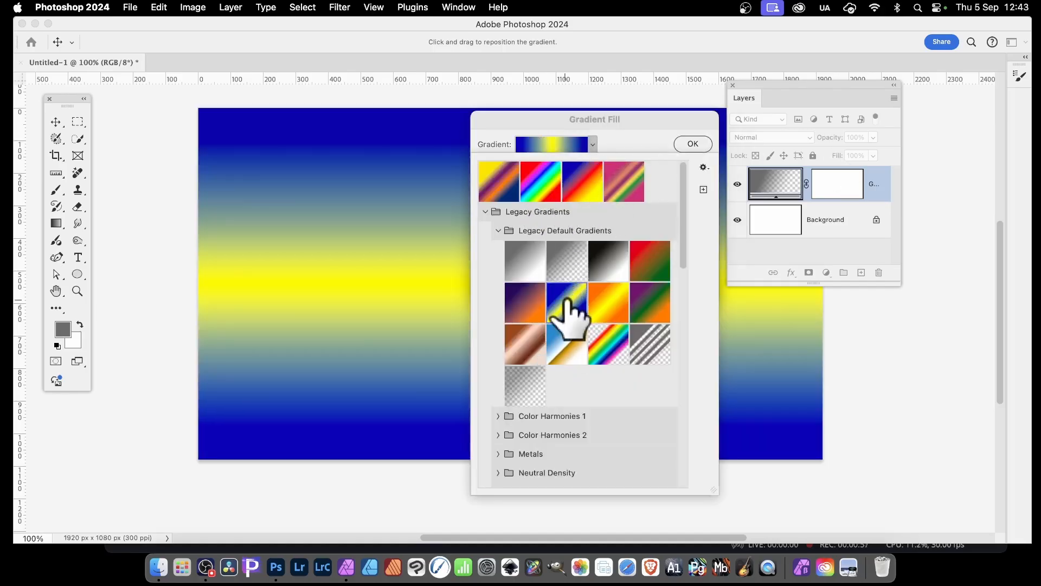
pyautogui.click(658, 131)
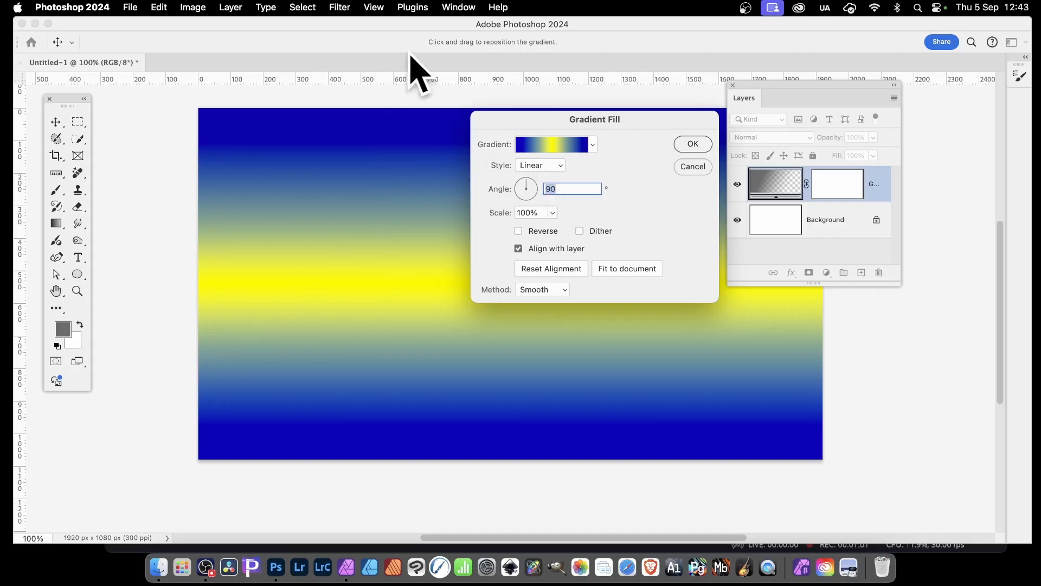
# - Try the Radial, Angle, Reflected and Diamond styles on the gradient fill and return the style to Linear
pyautogui.click(549, 169)
pyautogui.click(549, 173)
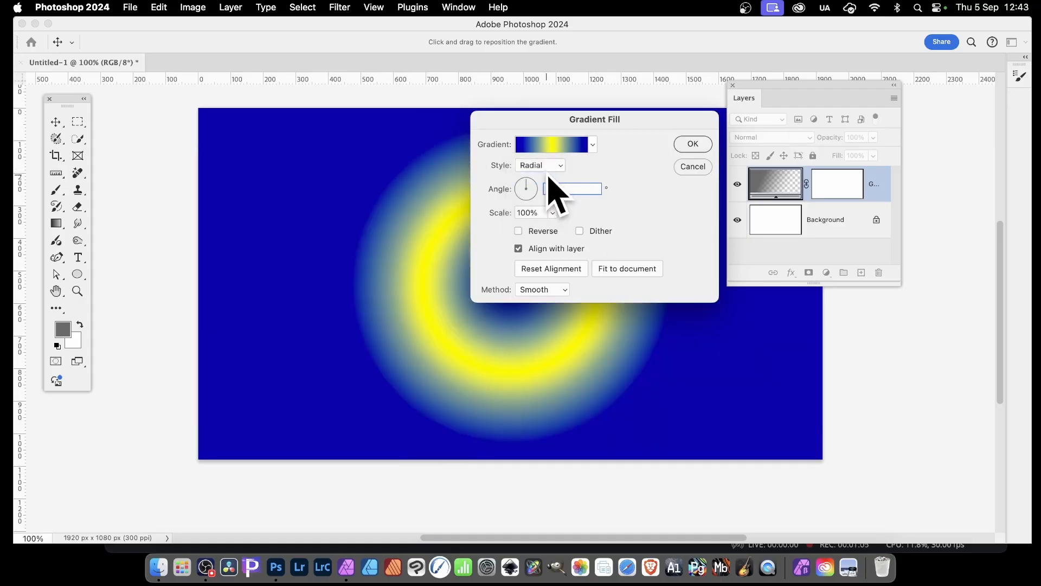
pyautogui.click(553, 168)
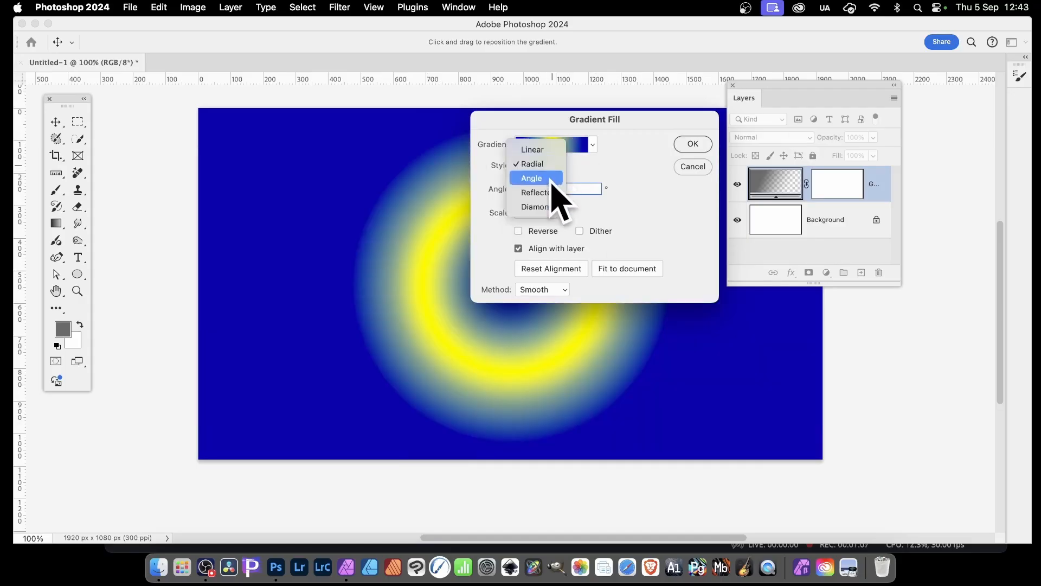
pyautogui.click(551, 180)
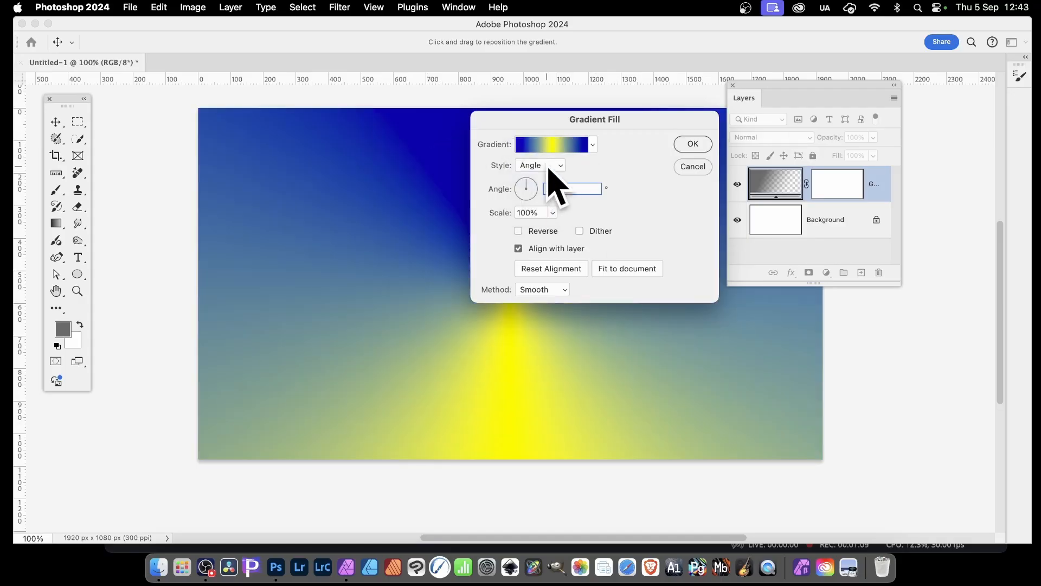
pyautogui.click(550, 172)
pyautogui.click(556, 193)
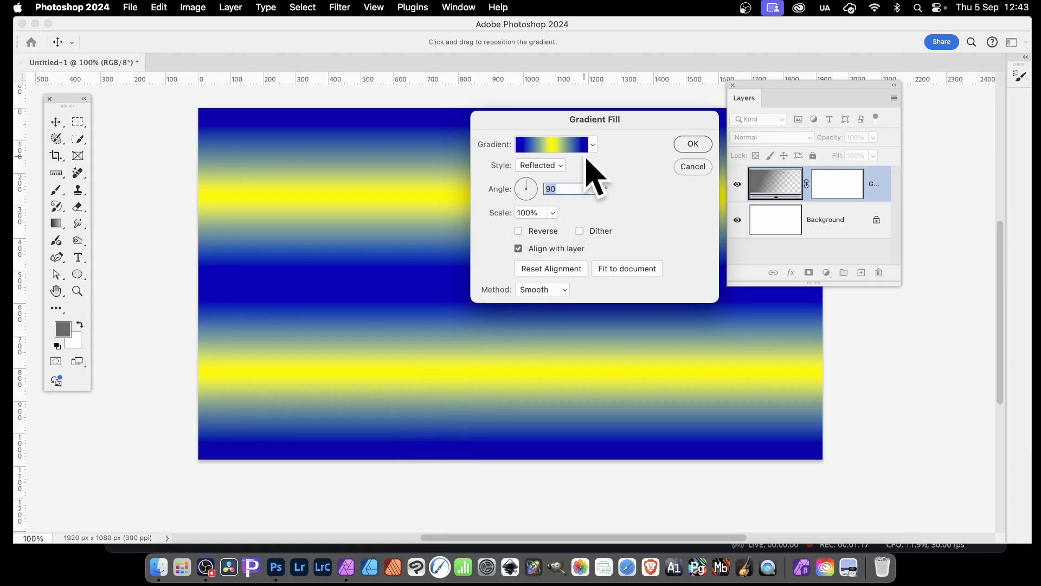
pyautogui.click(559, 165)
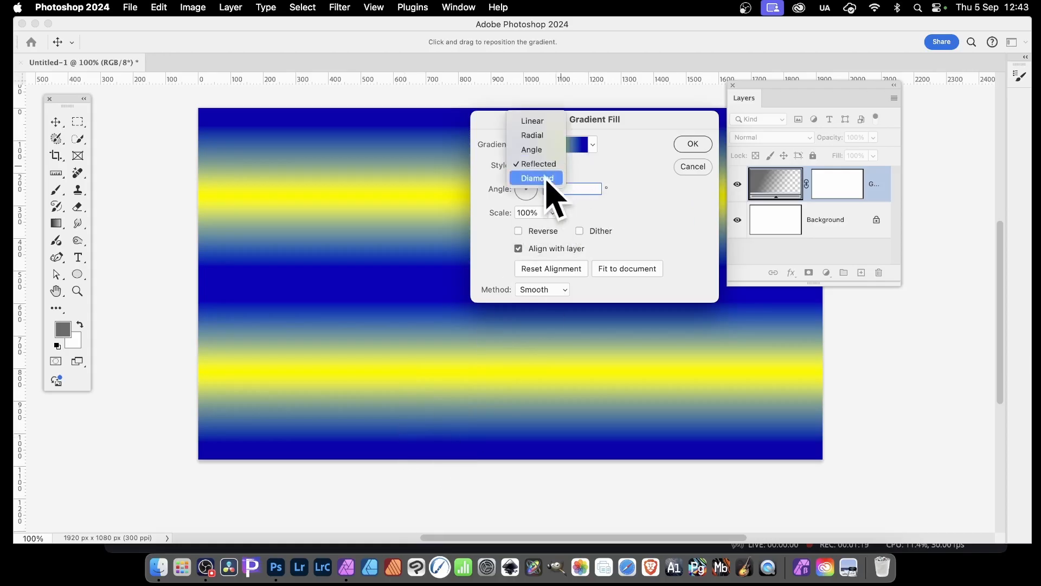
pyautogui.click(547, 179)
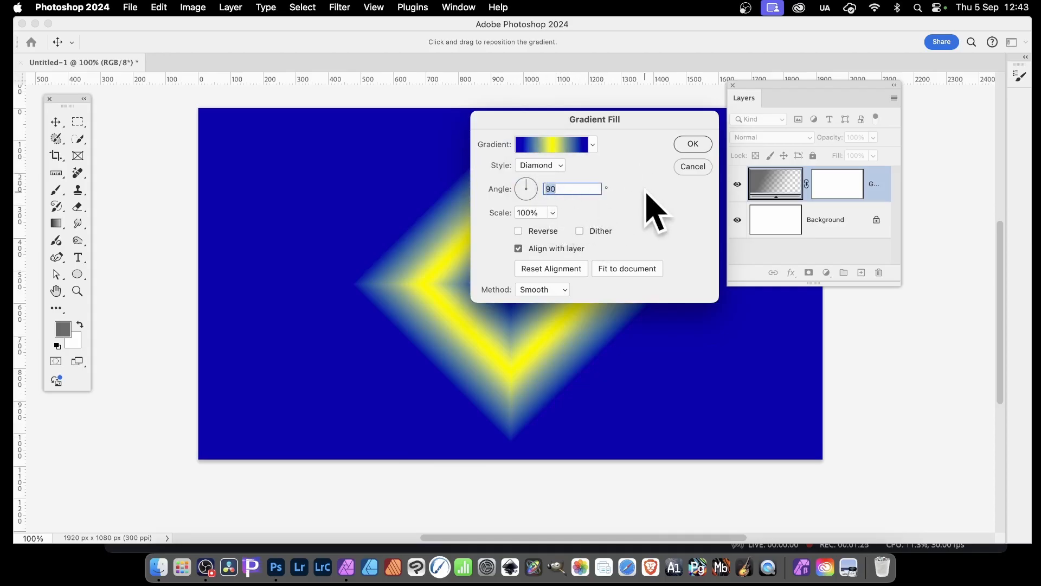
pyautogui.click(538, 165)
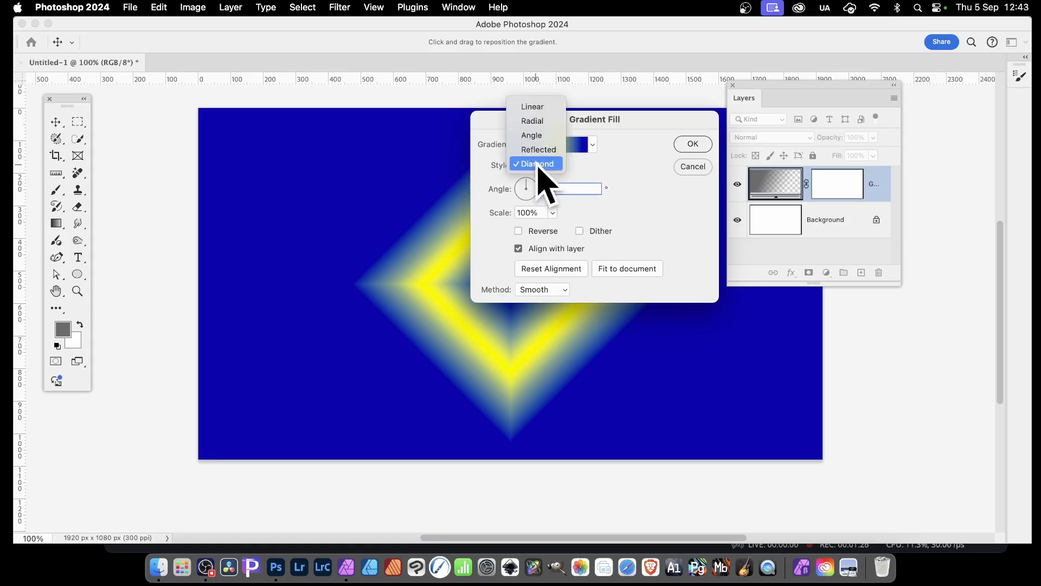
pyautogui.click(531, 107)
# - Move the Gradient Fill dialog off the canvas centre, shift the yellow band toward the canvas's lower edge and bring it back to the middle
pyautogui.moveTo(546, 126); pyautogui.dragTo(679, 128)
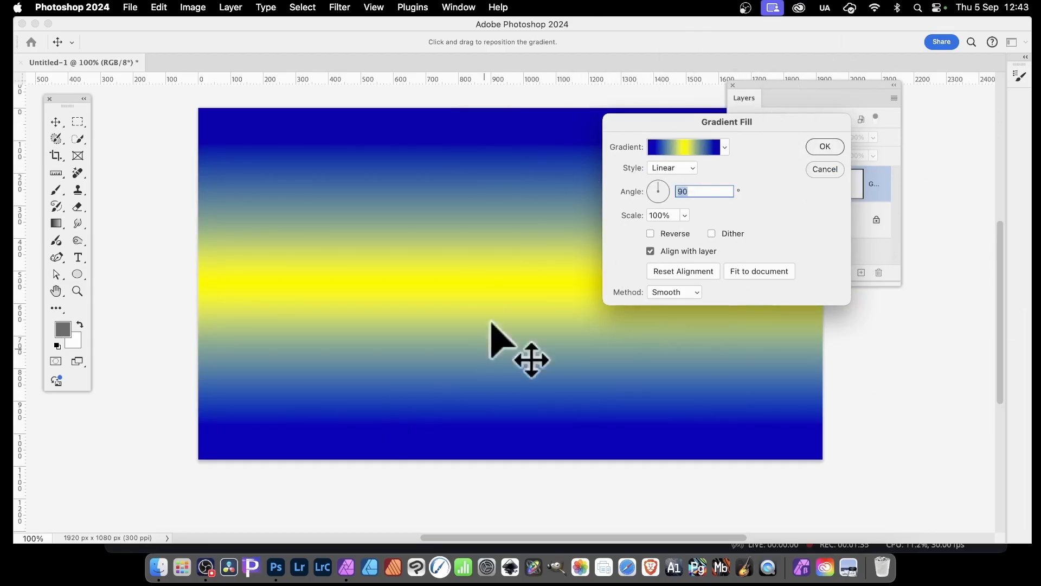
pyautogui.moveTo(460, 300); pyautogui.dragTo(504, 404)
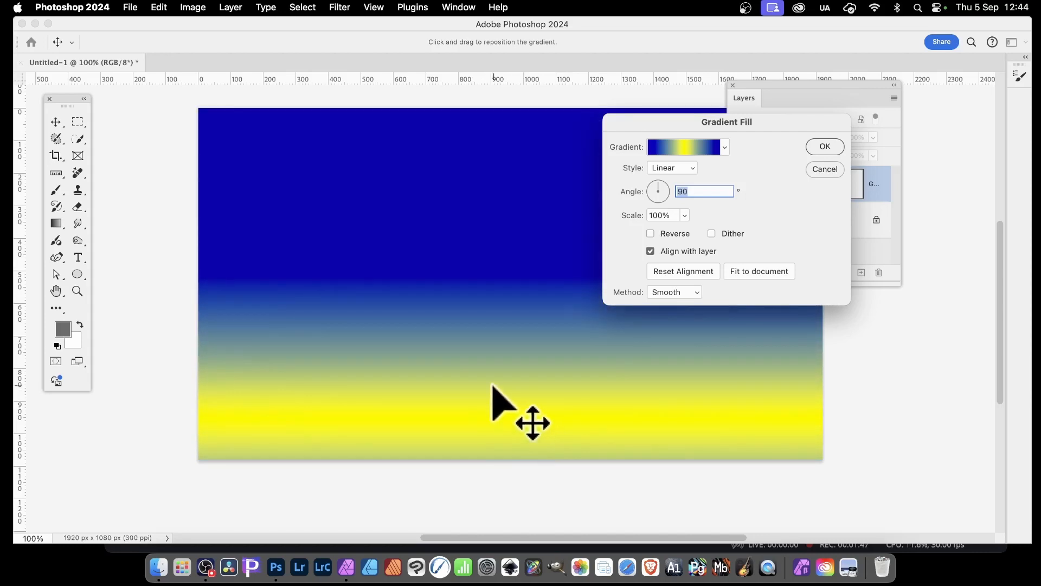
pyautogui.moveTo(497, 404); pyautogui.dragTo(482, 262)
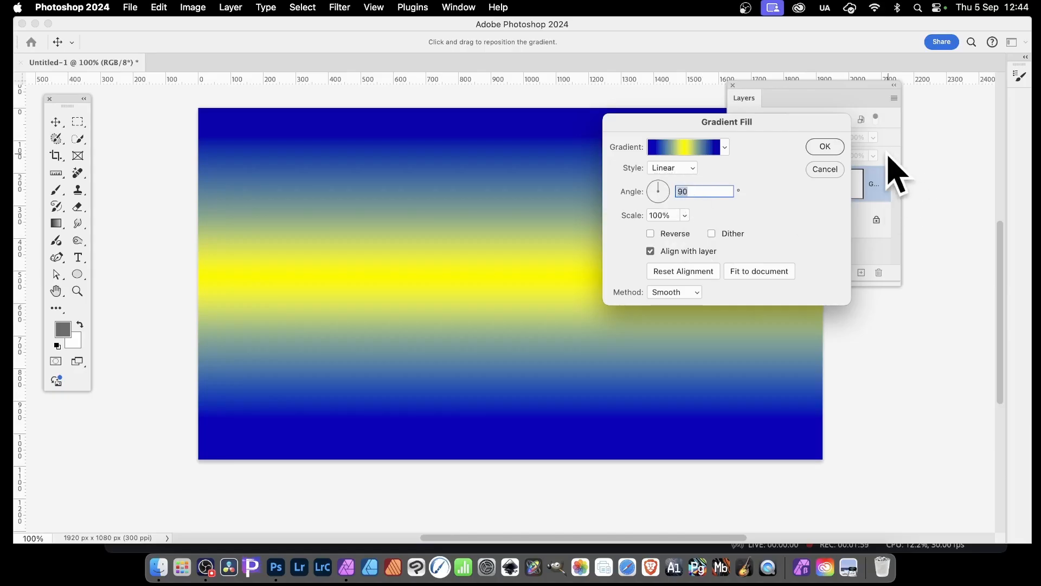
# - Try gradient angles such as 0° and 45°, and set the angle to 75°
pyautogui.write('0')
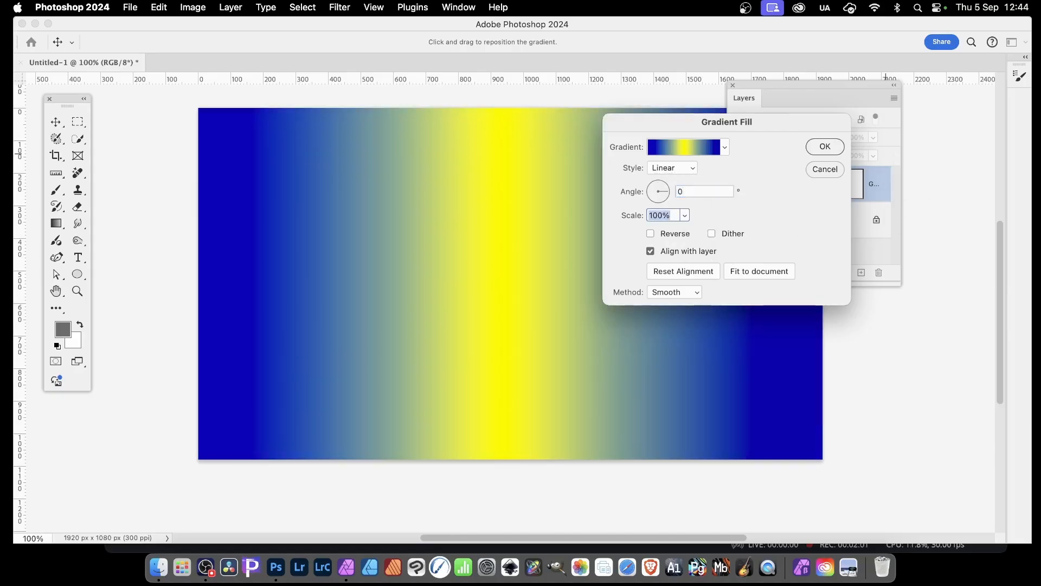
pyautogui.click(691, 193)
pyautogui.write('45')
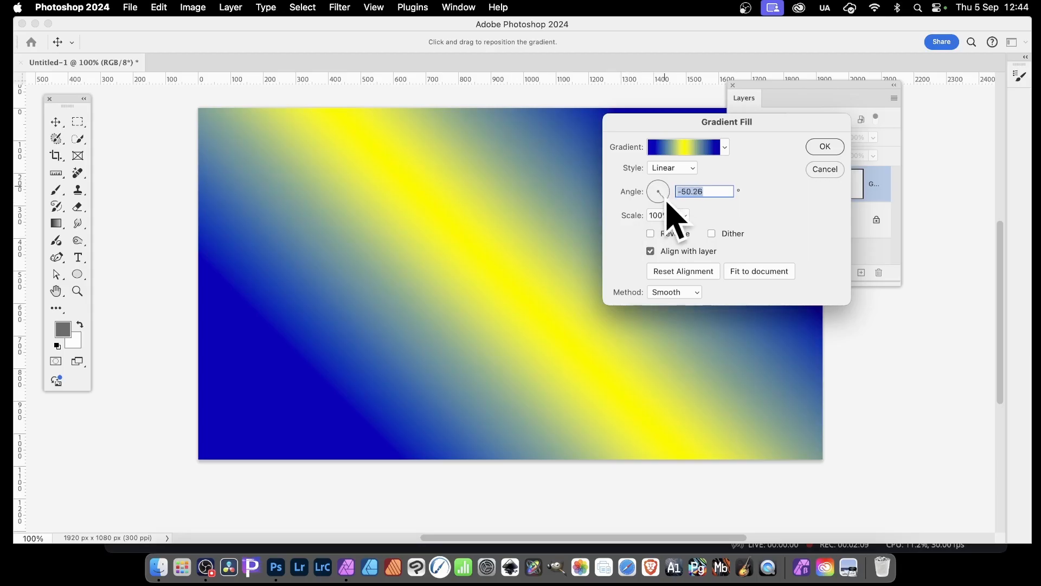
pyautogui.moveTo(666, 202); pyautogui.dragTo(656, 202)
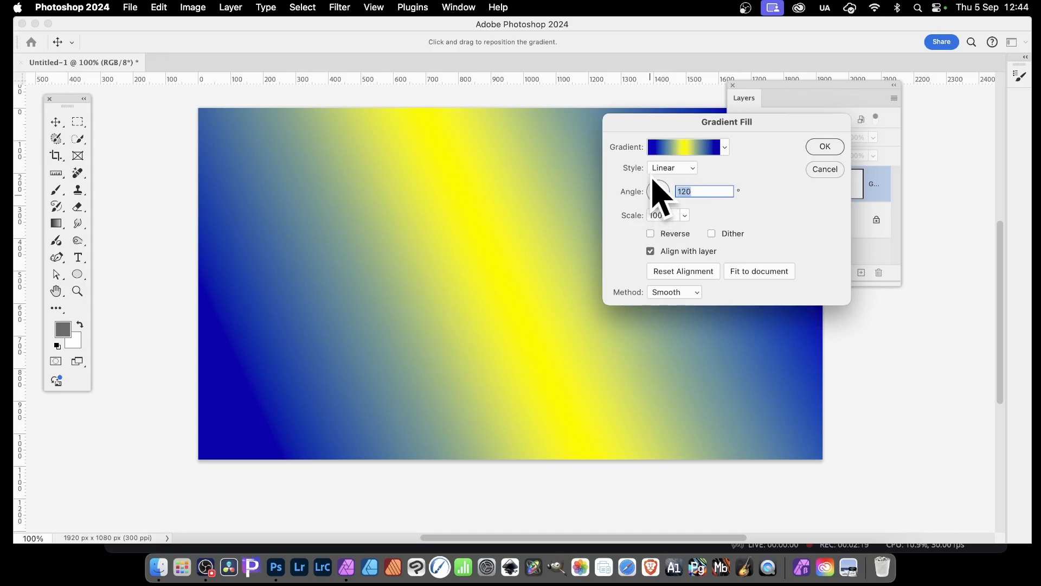
pyautogui.write('75')
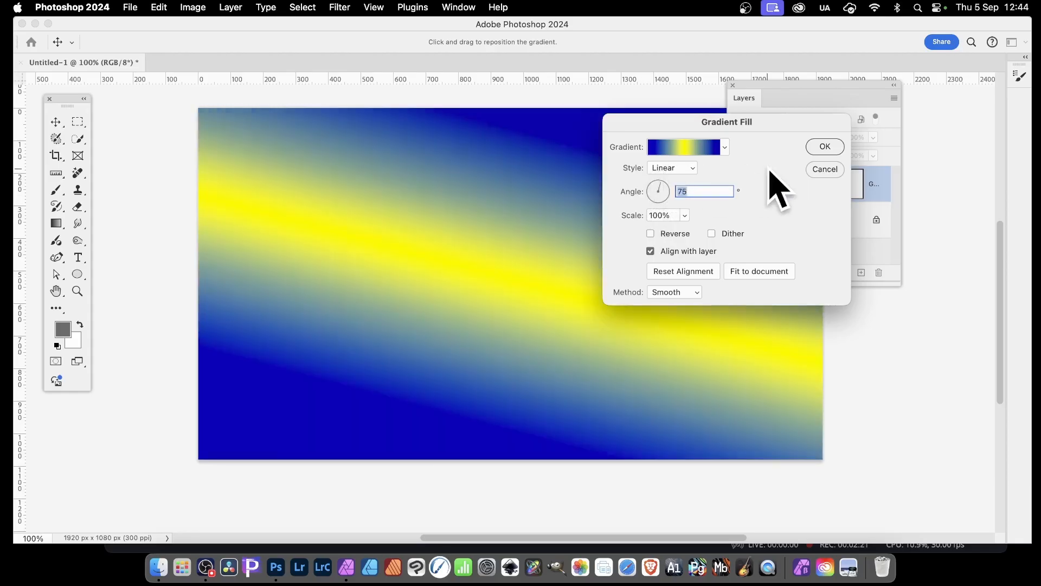
# - Try the gradient scale at 26%, 3% and 533%
pyautogui.click(685, 216)
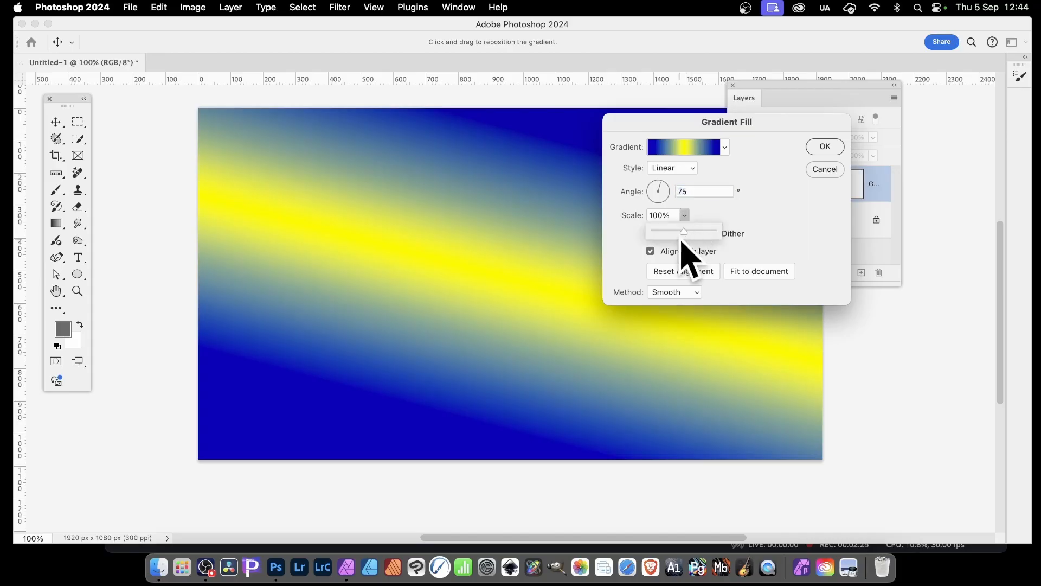
pyautogui.moveTo(682, 233); pyautogui.dragTo(671, 235)
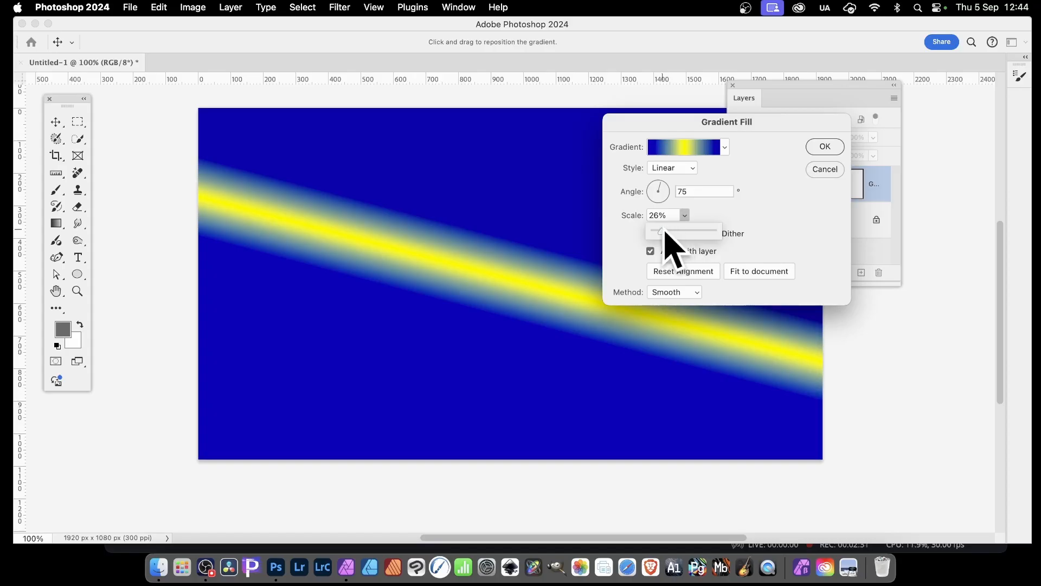
pyautogui.moveTo(672, 233); pyautogui.dragTo(656, 235)
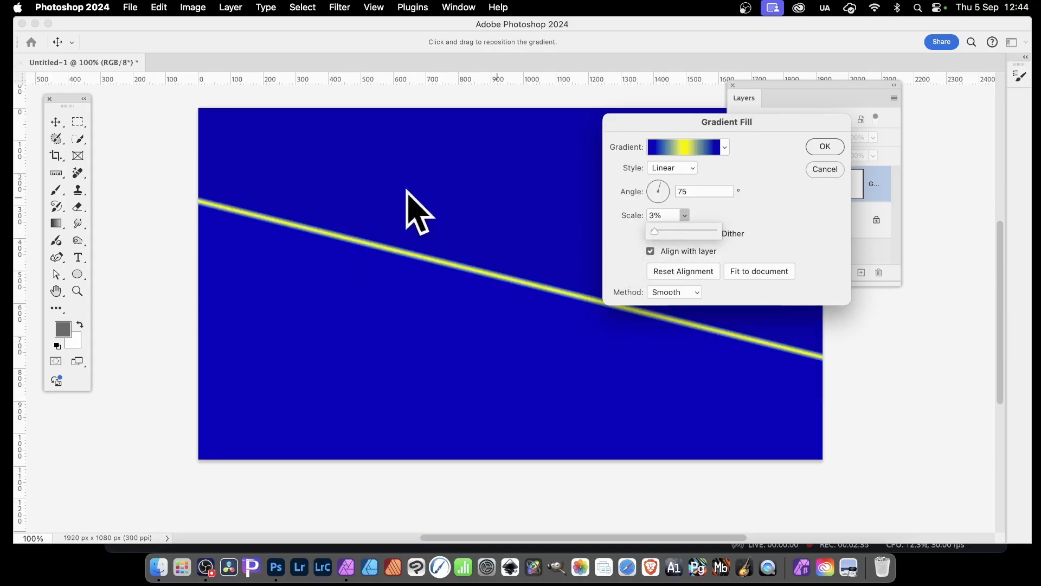
pyautogui.moveTo(655, 231); pyautogui.dragTo(708, 241)
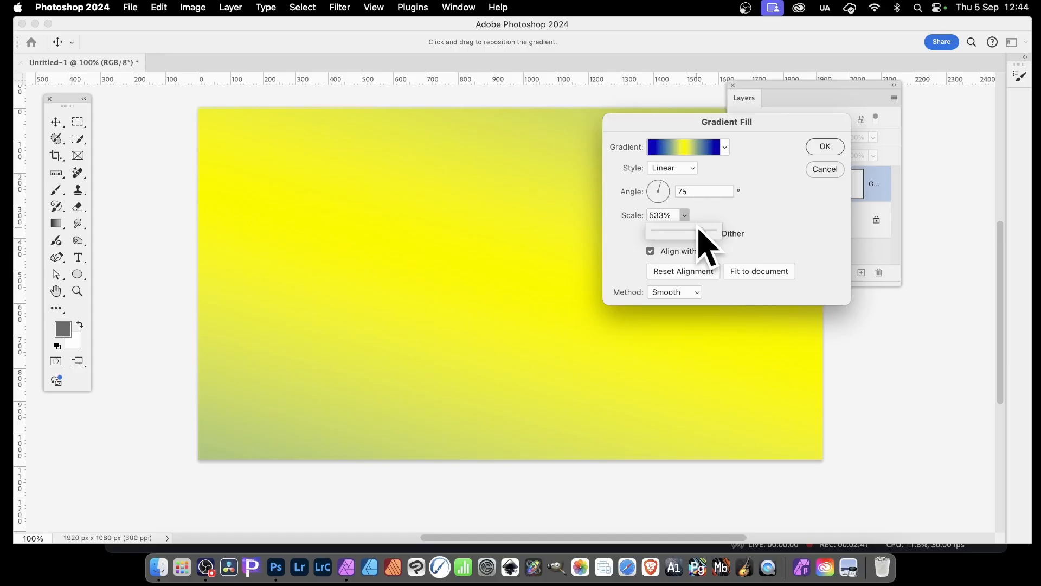
# - Set the gradient scale to 95% and reposition the yellow band from the canvas's lower-left corner back across its middle
pyautogui.moveTo(586, 201); pyautogui.dragTo(302, 409)
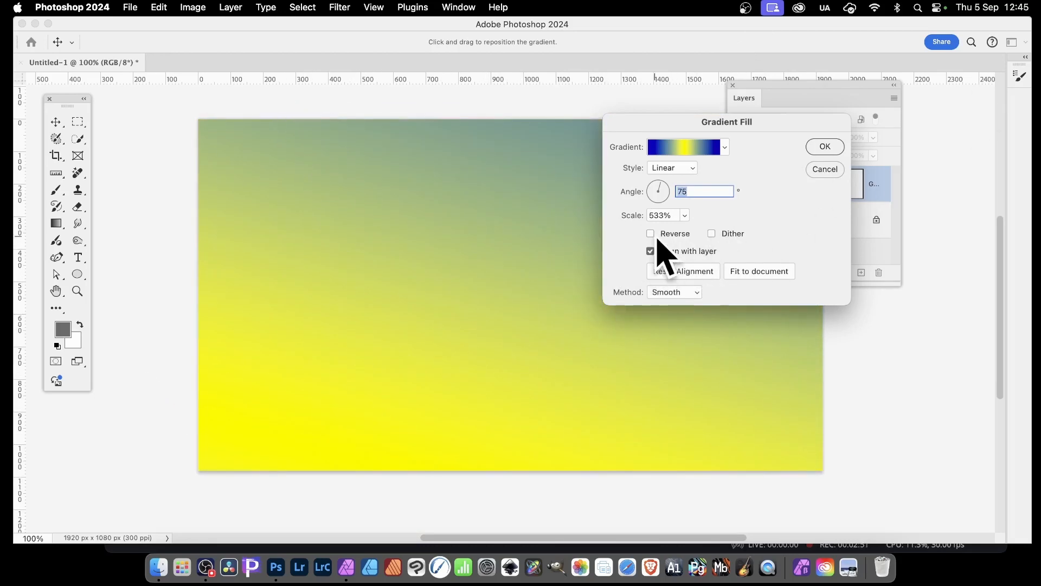
pyautogui.moveTo(685, 215); pyautogui.dragTo(667, 245)
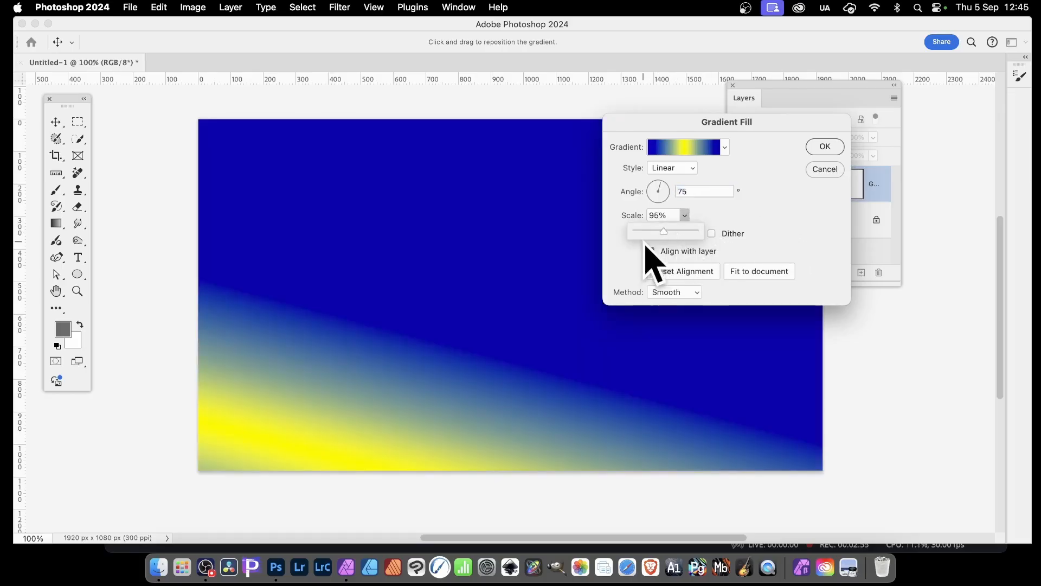
pyautogui.moveTo(491, 426); pyautogui.dragTo(561, 233)
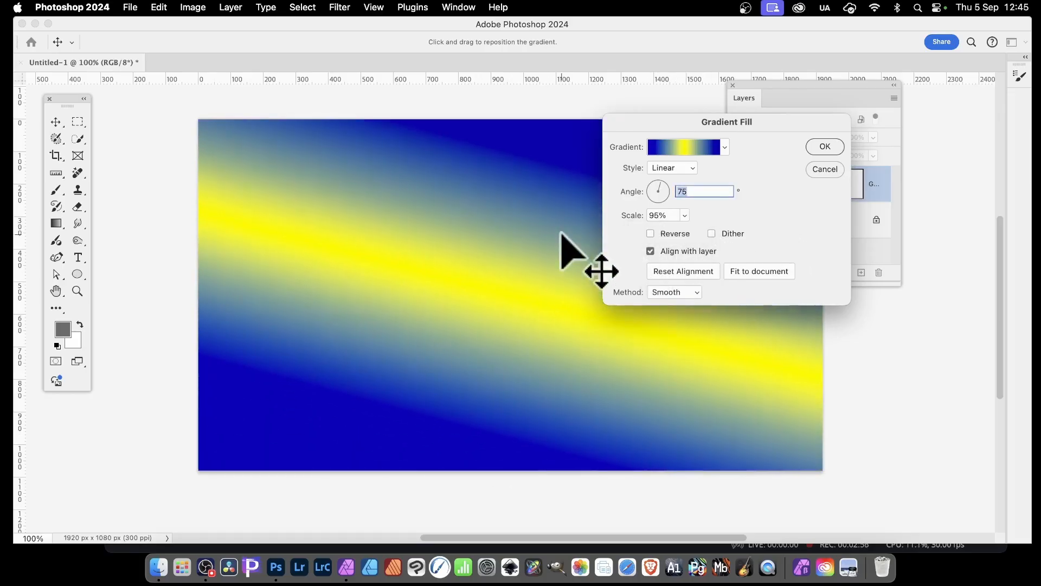
# - Replace the blue-yellow gradient with the rainbow preset from the recently used gradients, leaving Reverse off
pyautogui.click(652, 234)
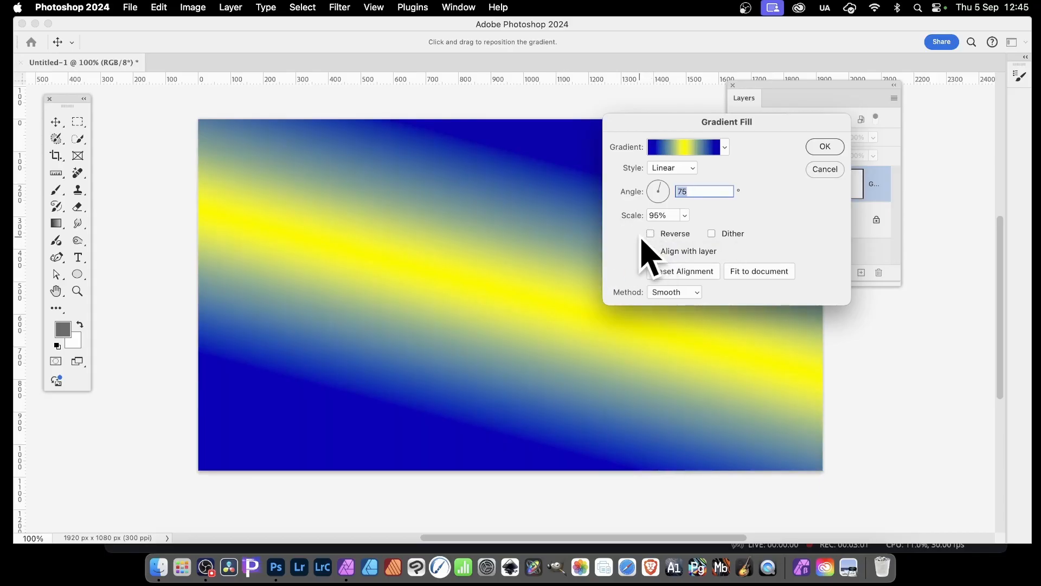
pyautogui.click(724, 147)
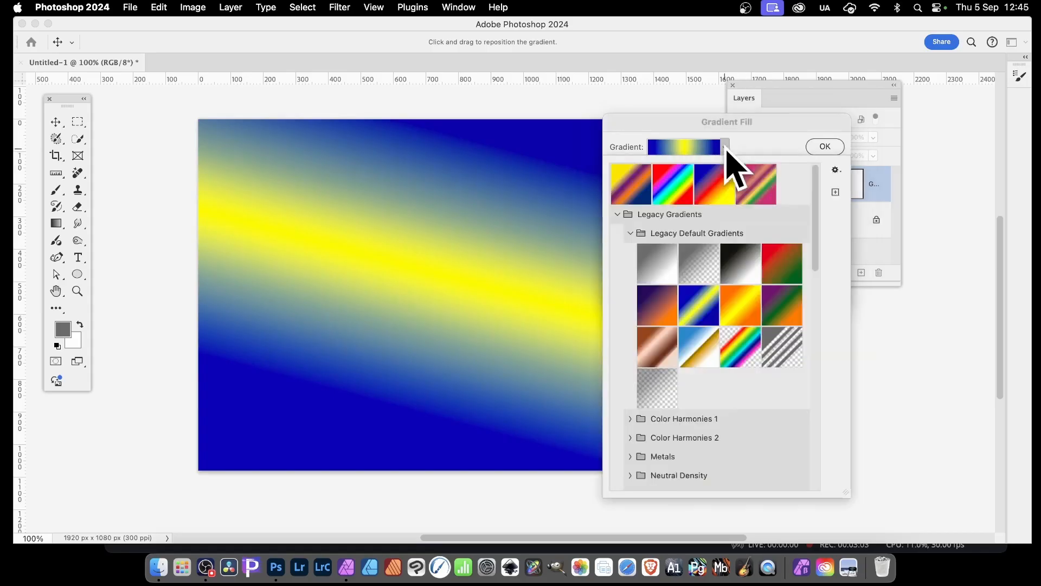
pyautogui.click(678, 192)
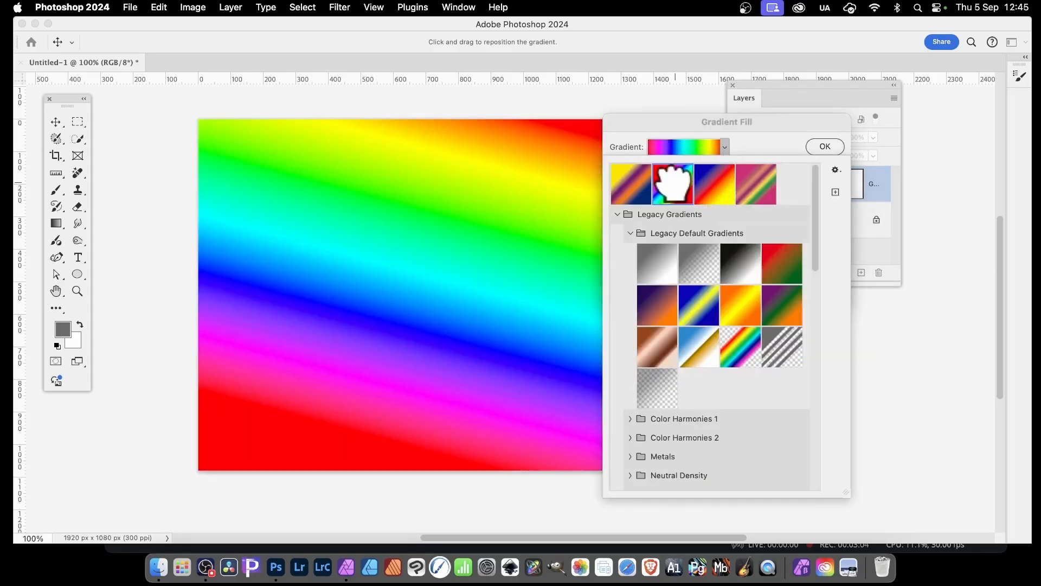
pyautogui.click(785, 168)
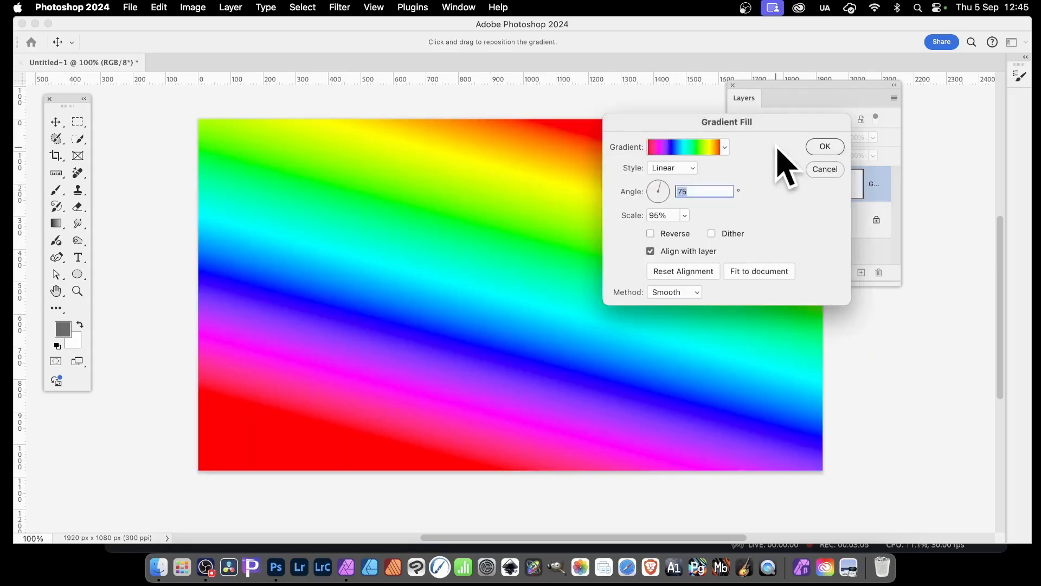
# - Try the Reverse and Dither options on the rainbow gradient and turn both off again
pyautogui.click(651, 233)
pyautogui.click(651, 234)
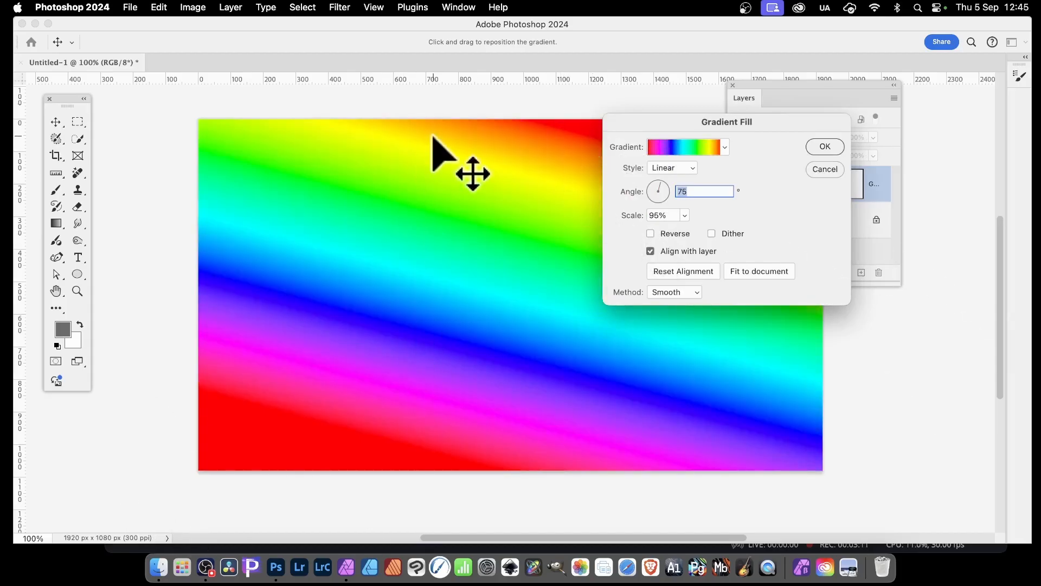
pyautogui.click(651, 234)
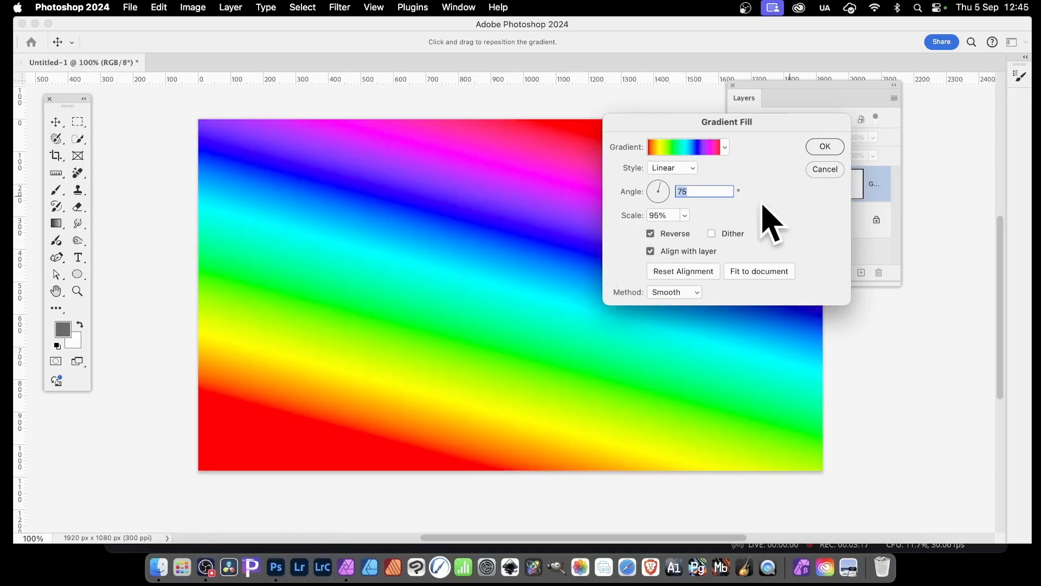
pyautogui.click(653, 236)
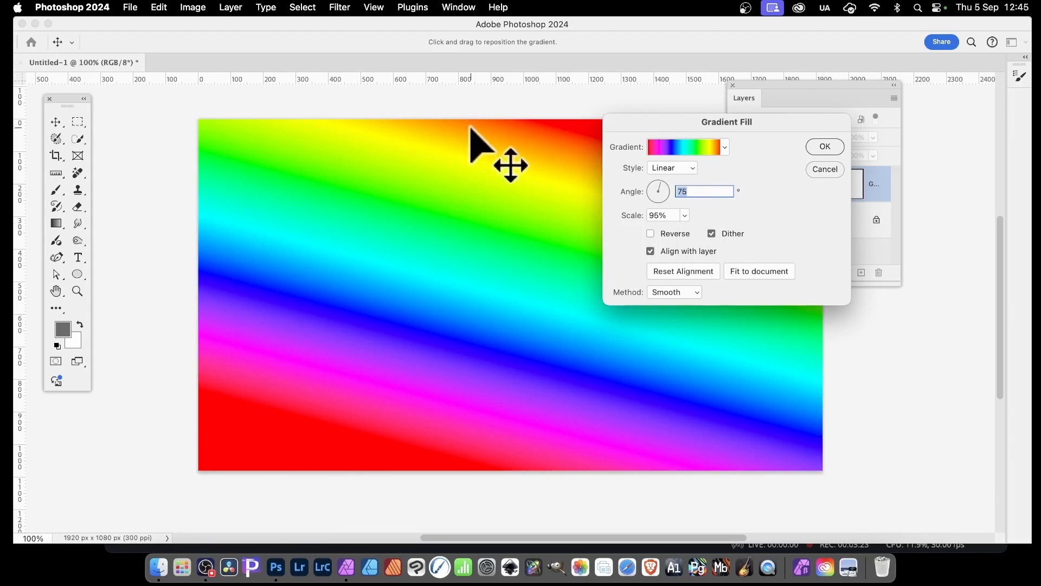
pyautogui.click(713, 235)
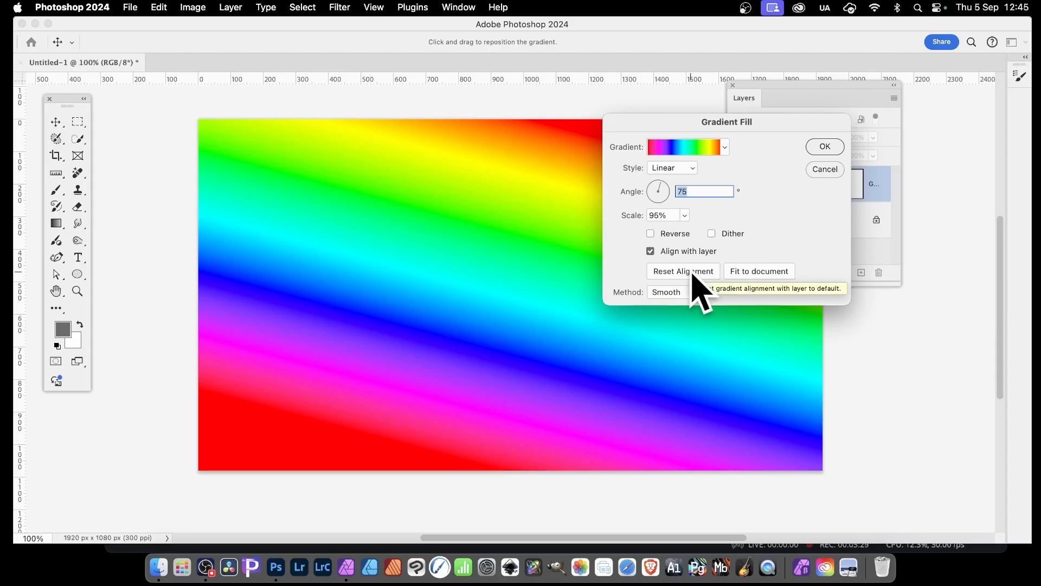
# - Move the rainbow gradient off toward the canvas's upper right, then reset its alignment and fit it to the document
pyautogui.moveTo(207, 250); pyautogui.dragTo(554, 95)
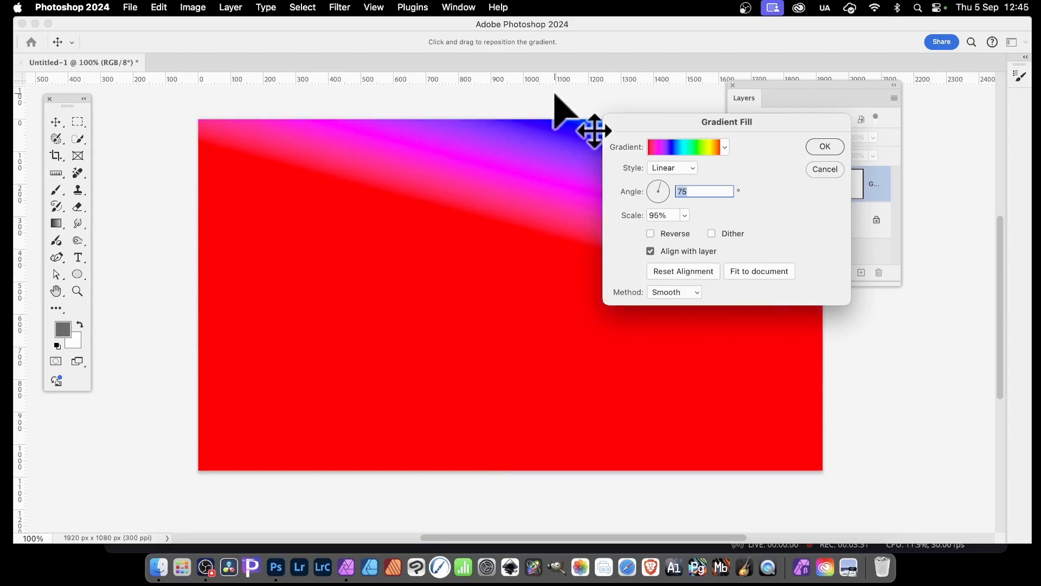
pyautogui.click(686, 272)
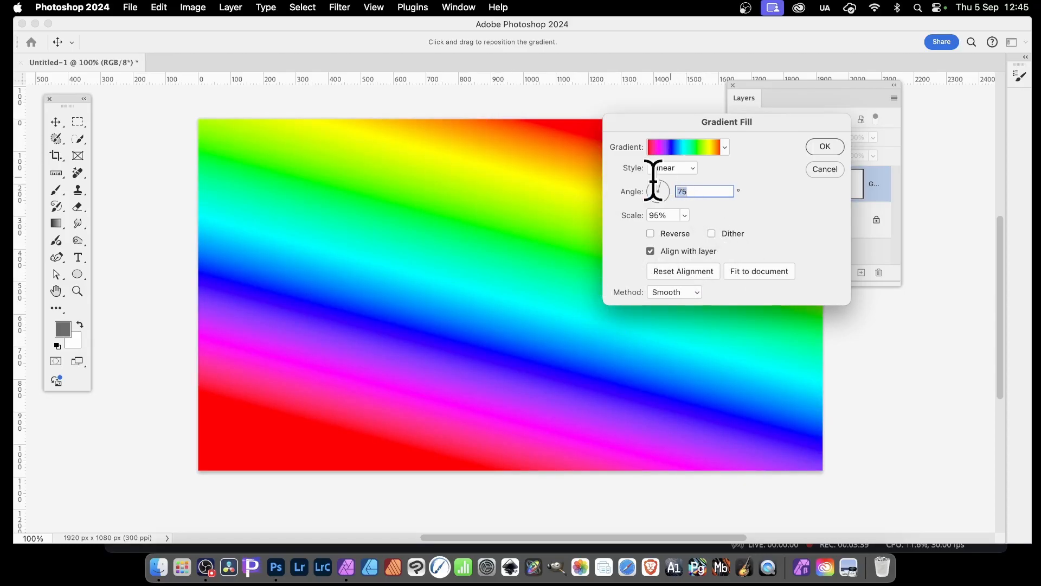
pyautogui.click(770, 272)
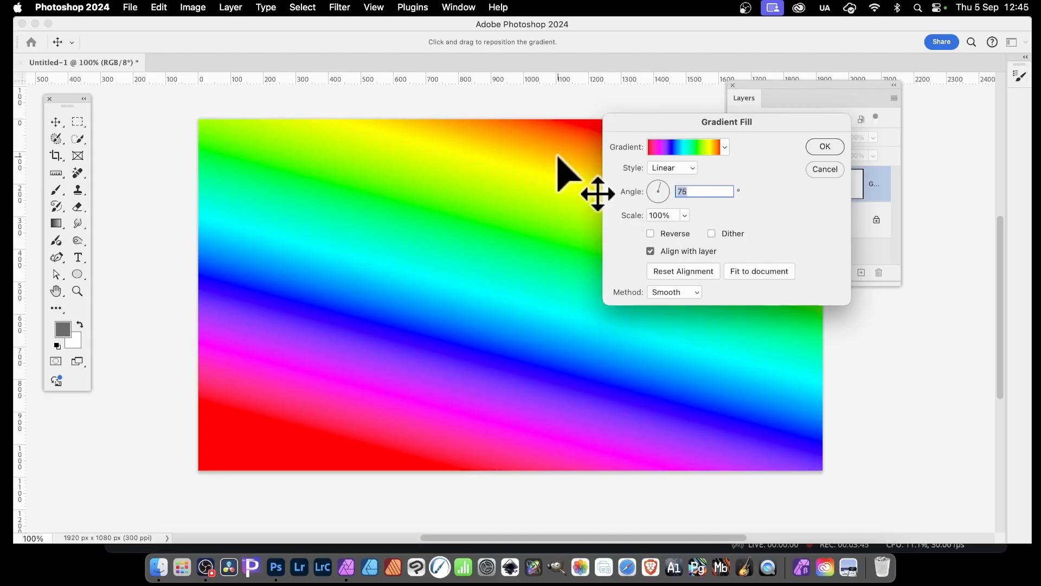
# - Try the Perceptual, Linear and Classic gradient methods on the rainbow fill, ending back on Smooth
pyautogui.click(685, 293)
pyautogui.click(681, 248)
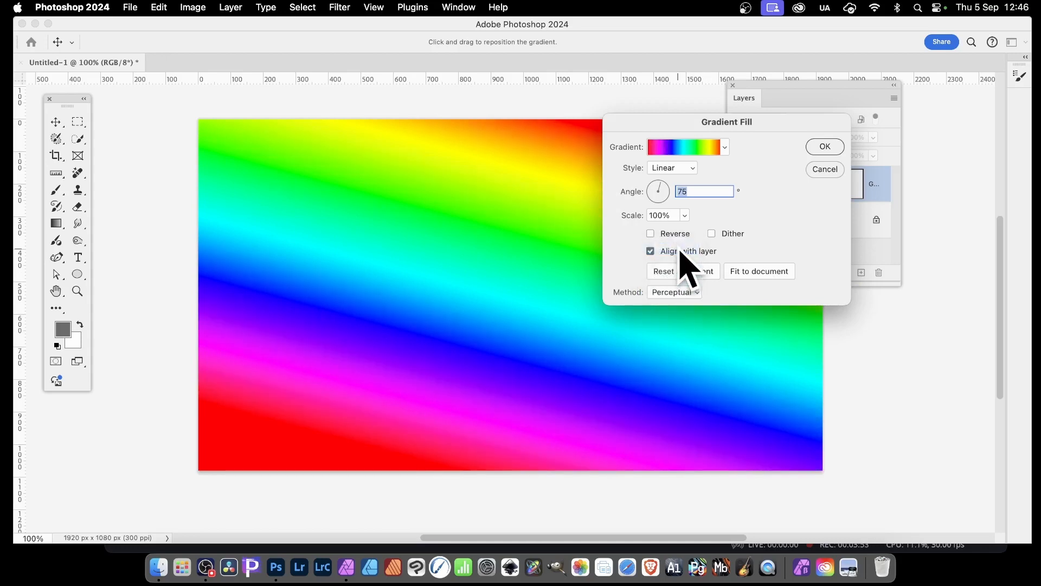
pyautogui.click(688, 292)
pyautogui.click(685, 305)
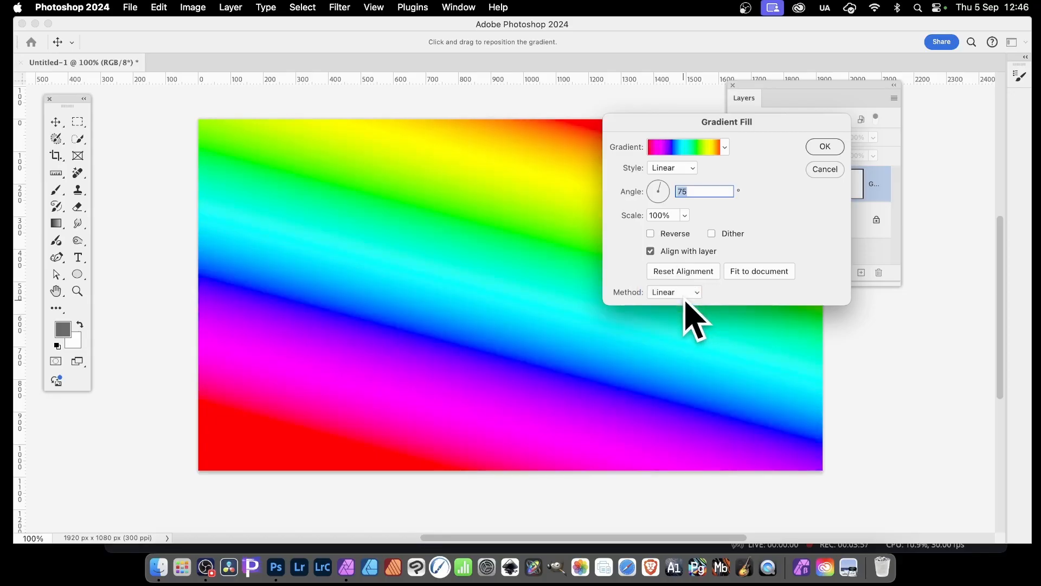
pyautogui.click(686, 301)
pyautogui.click(673, 305)
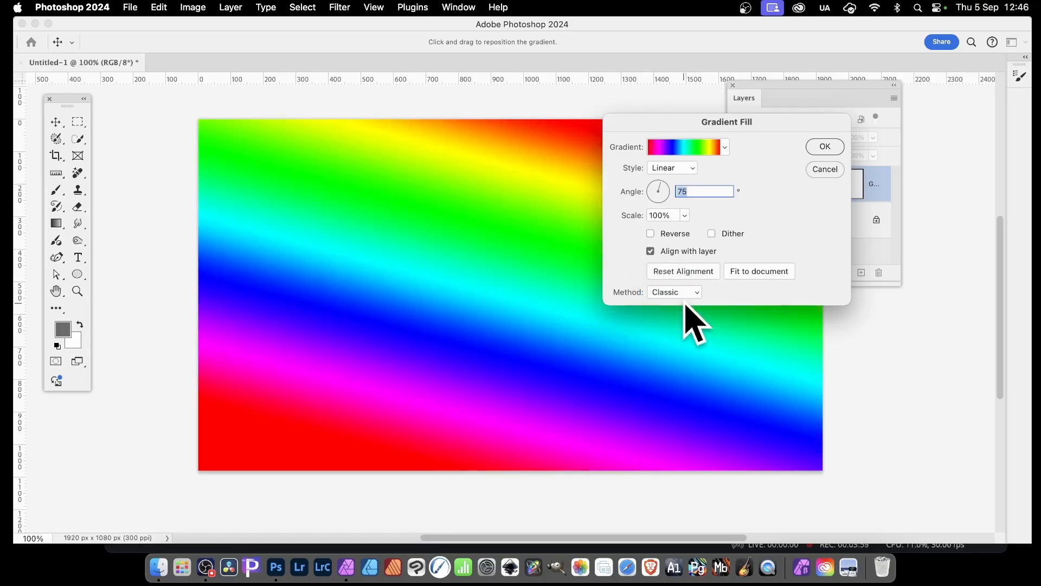
pyautogui.click(682, 295)
pyautogui.click(682, 305)
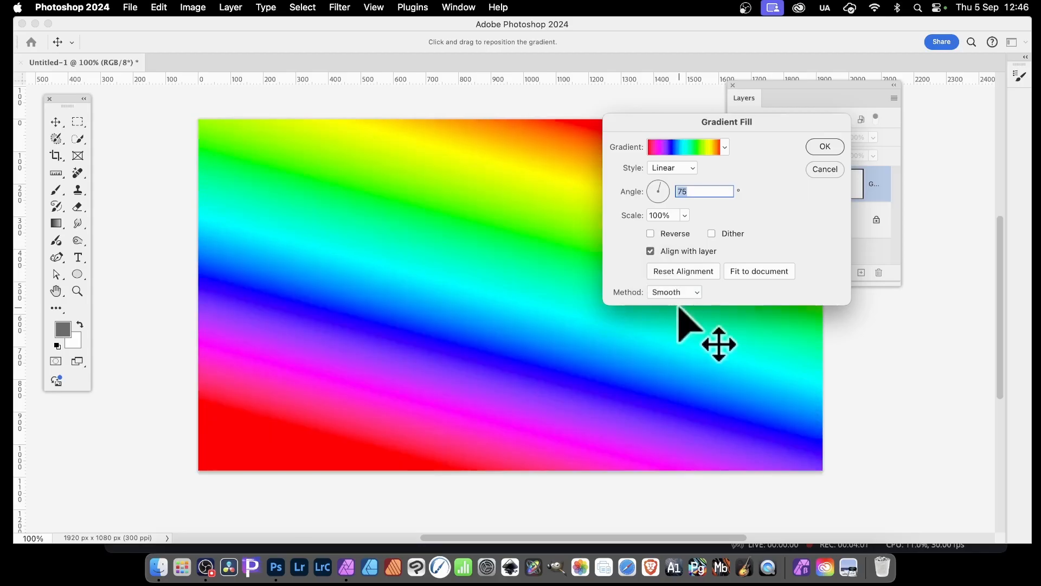
# - Set the gradient method to Stripes and rotate the gradient to an angle of -25.72°
pyautogui.click(682, 296)
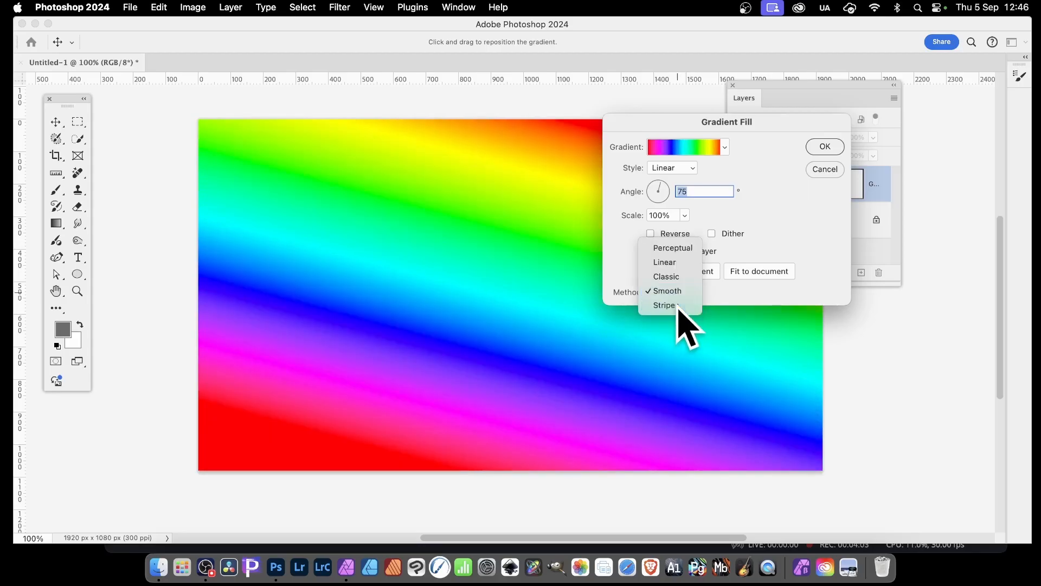
pyautogui.click(678, 306)
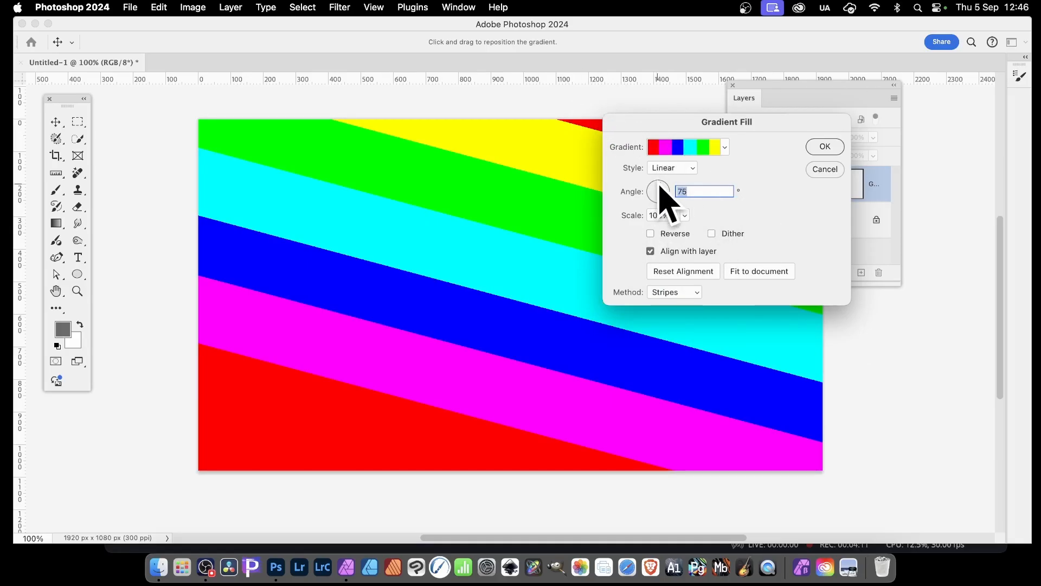
pyautogui.moveTo(667, 190); pyautogui.dragTo(659, 202)
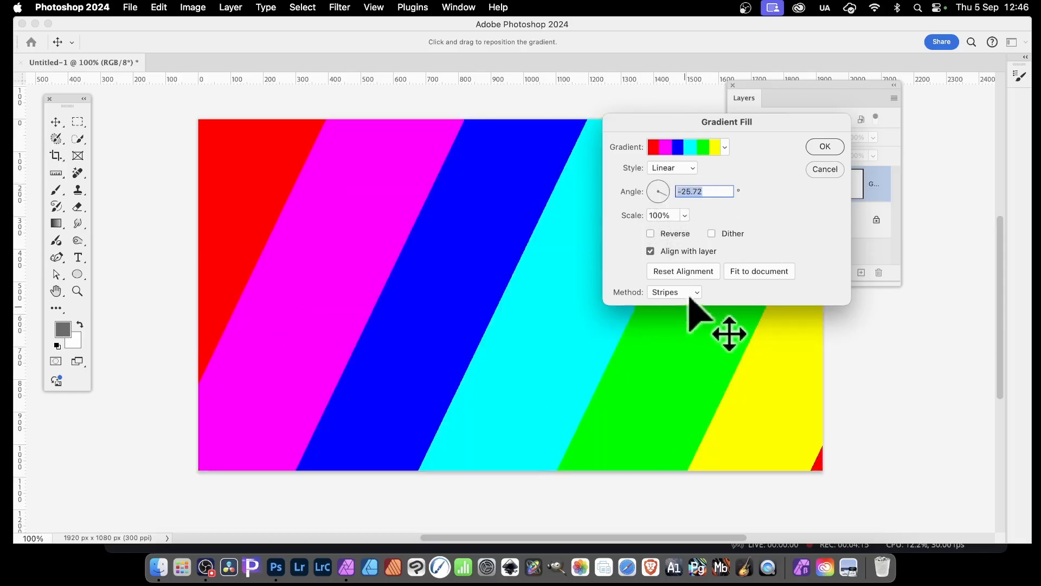
# - Try the Radial, Angle and Reflected styles on the striped gradient and settle on Diamond
pyautogui.click(673, 169)
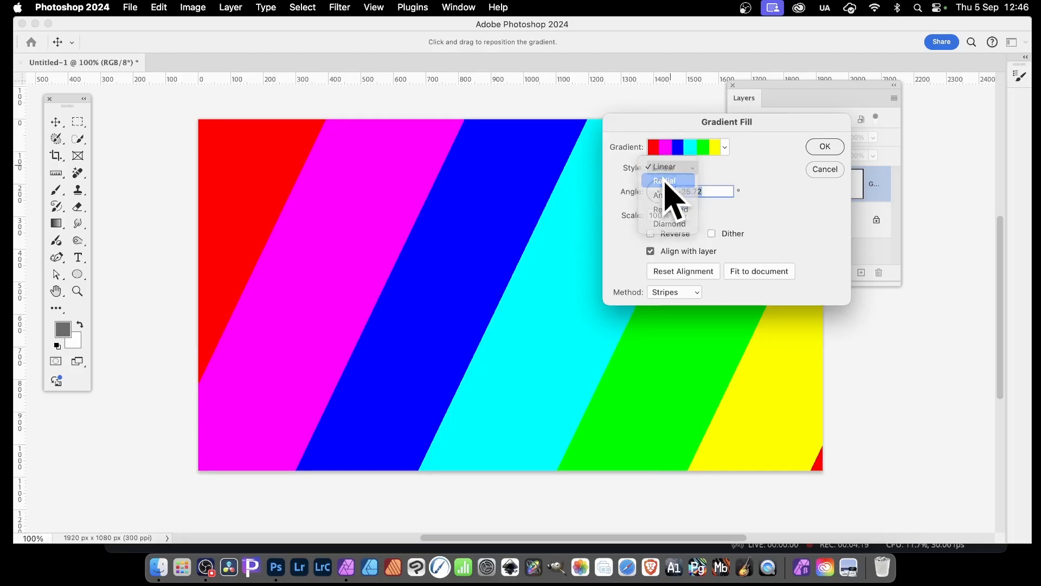
pyautogui.click(668, 186)
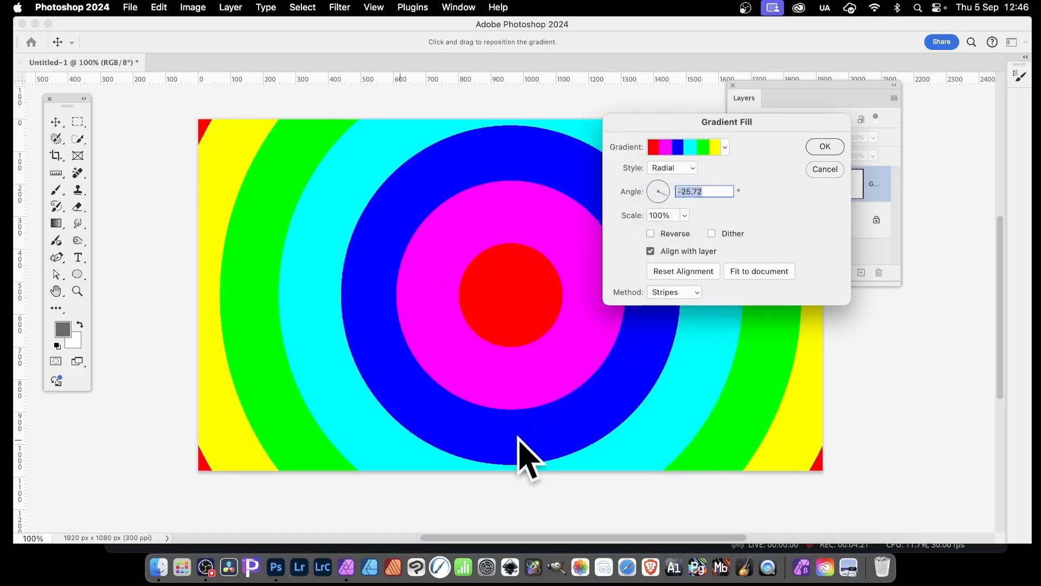
pyautogui.click(676, 169)
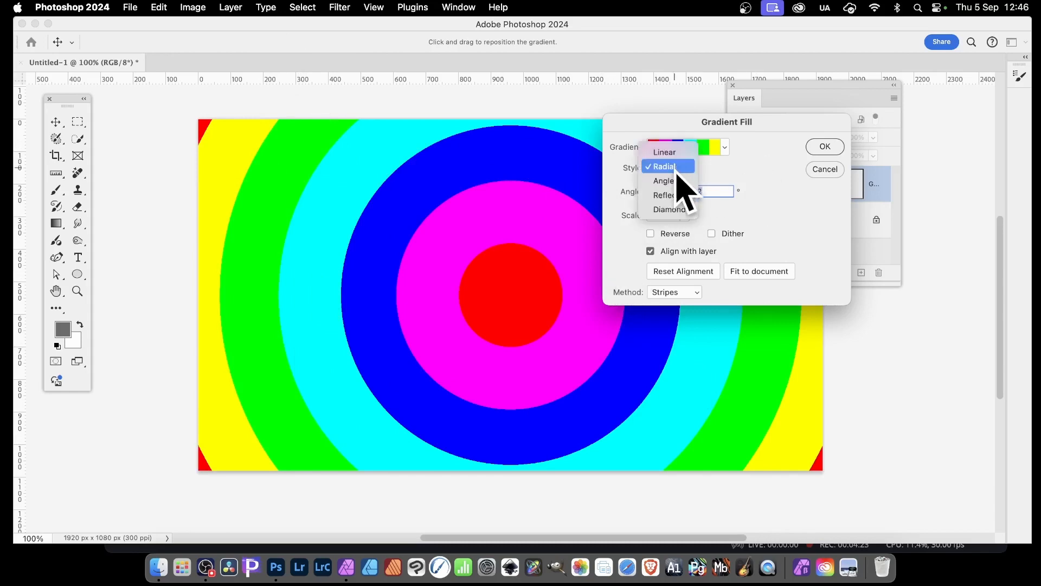
pyautogui.click(679, 182)
pyautogui.click(676, 169)
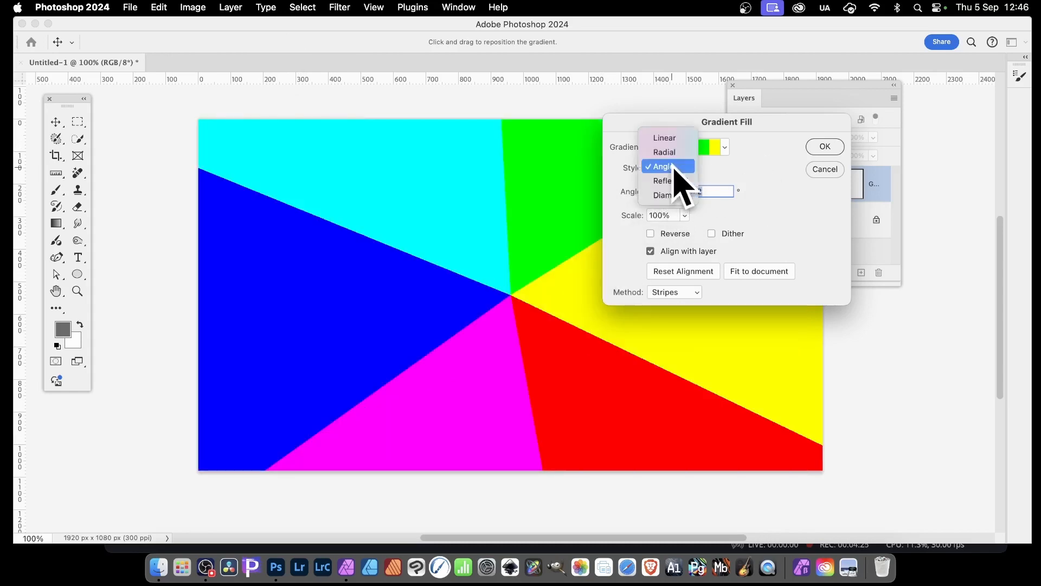
pyautogui.click(678, 181)
pyautogui.click(676, 171)
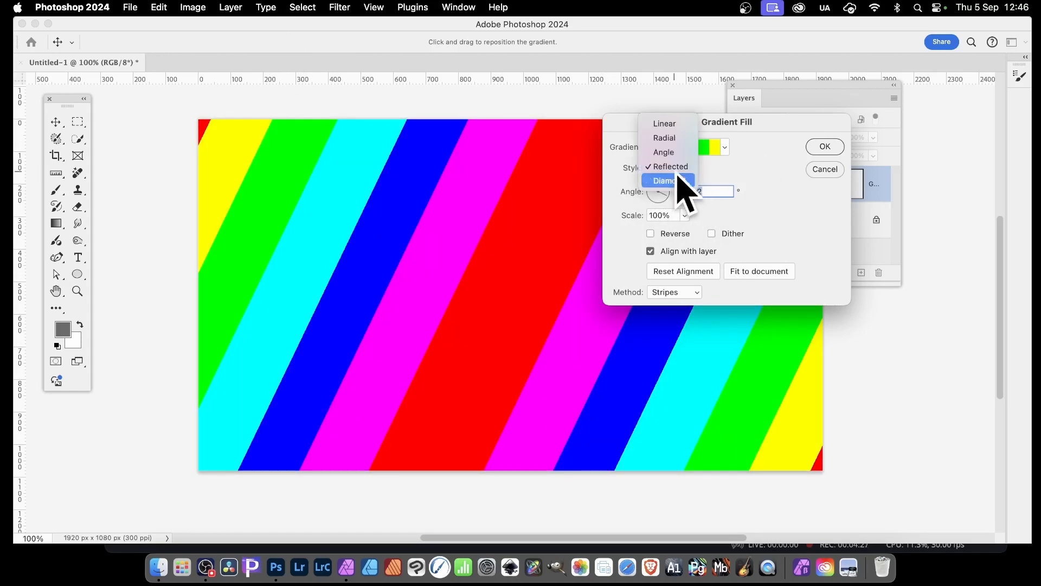
pyautogui.click(674, 180)
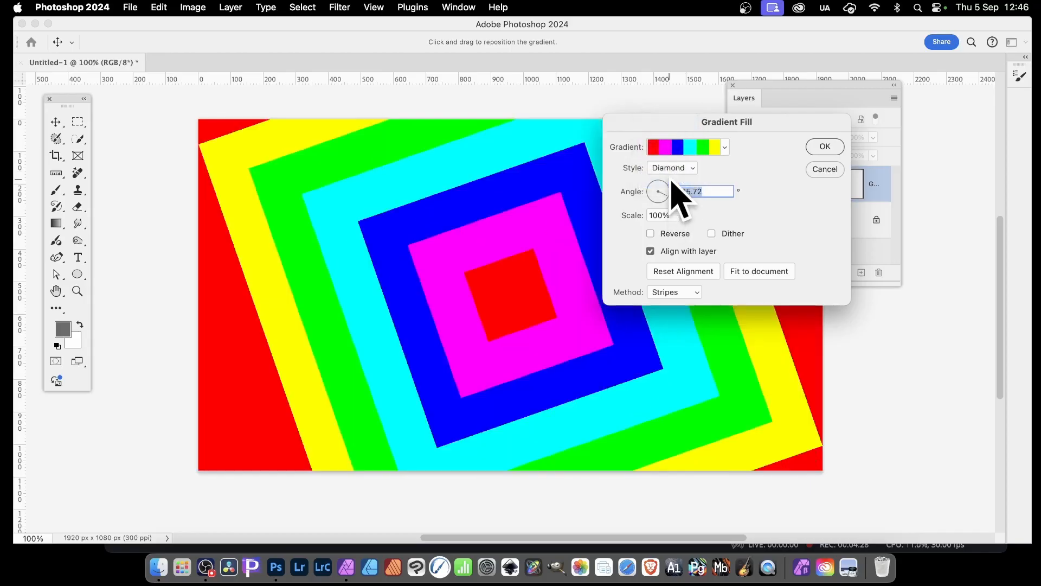
# - Apply the diamond gradient fill with the Smooth method, and toggle the fill layer's visibility off and on
pyautogui.click(678, 293)
pyautogui.click(667, 277)
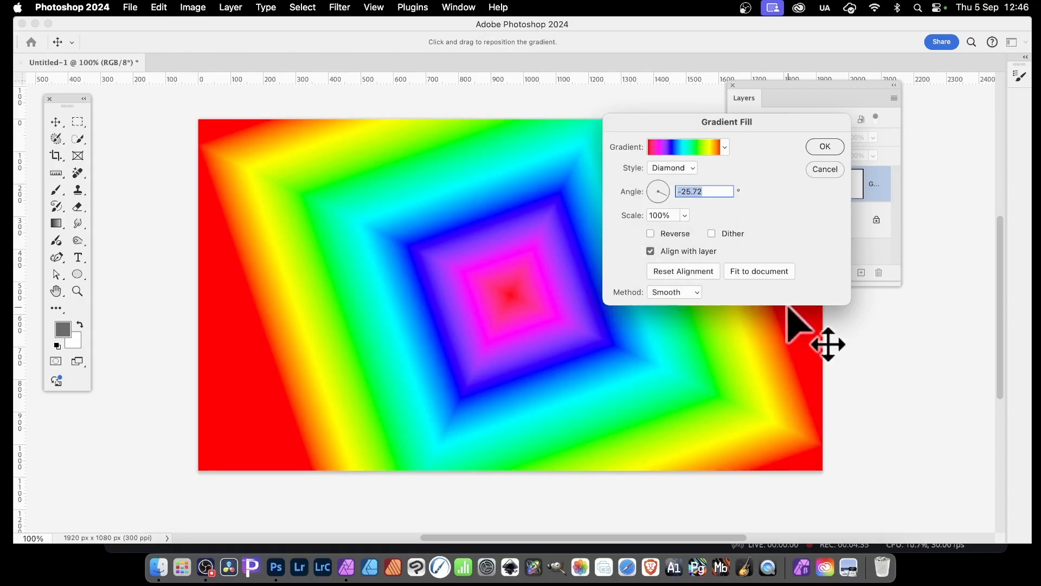
pyautogui.click(826, 147)
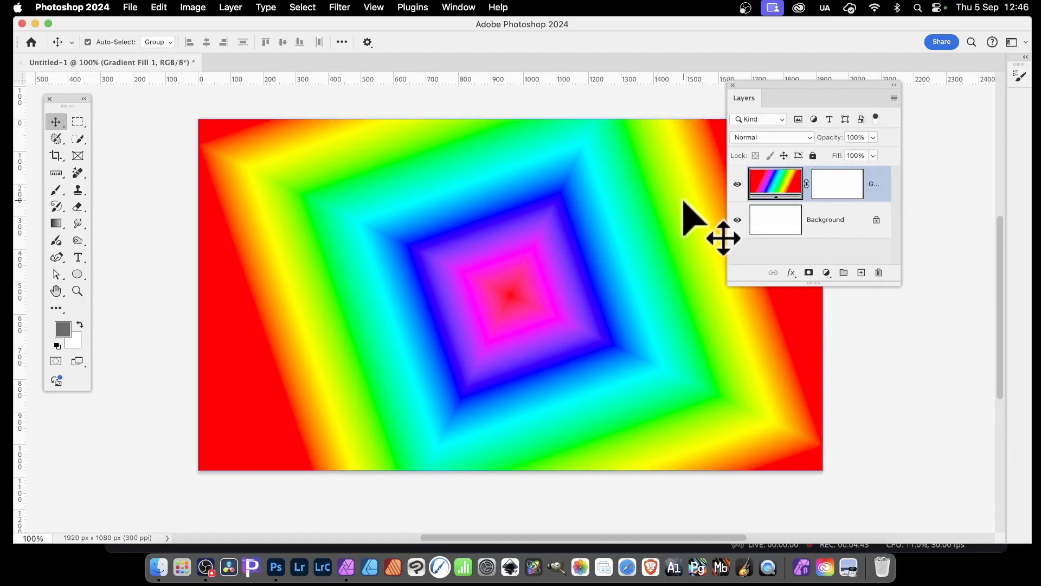
pyautogui.click(737, 184)
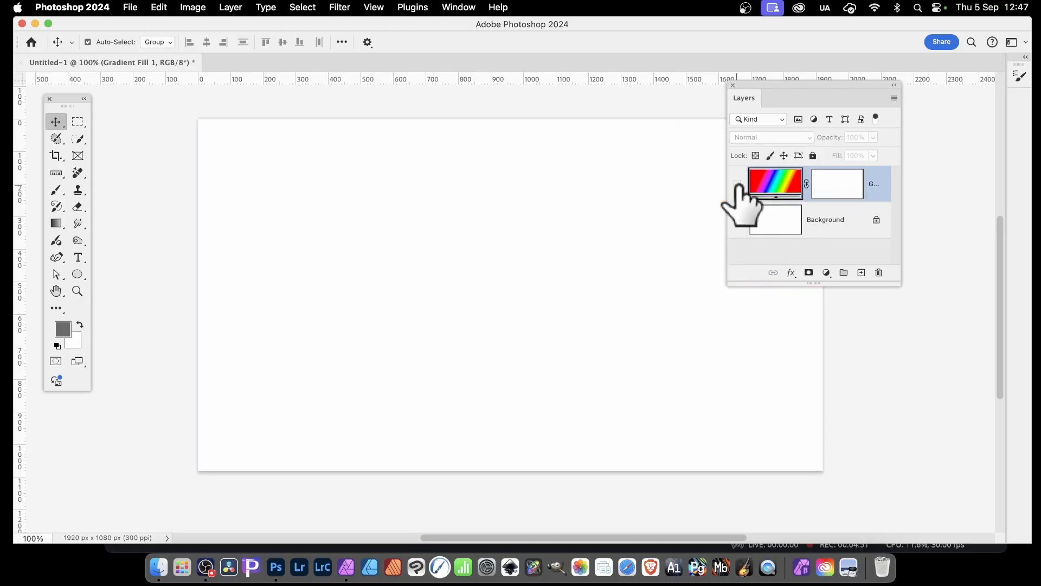
pyautogui.click(737, 184)
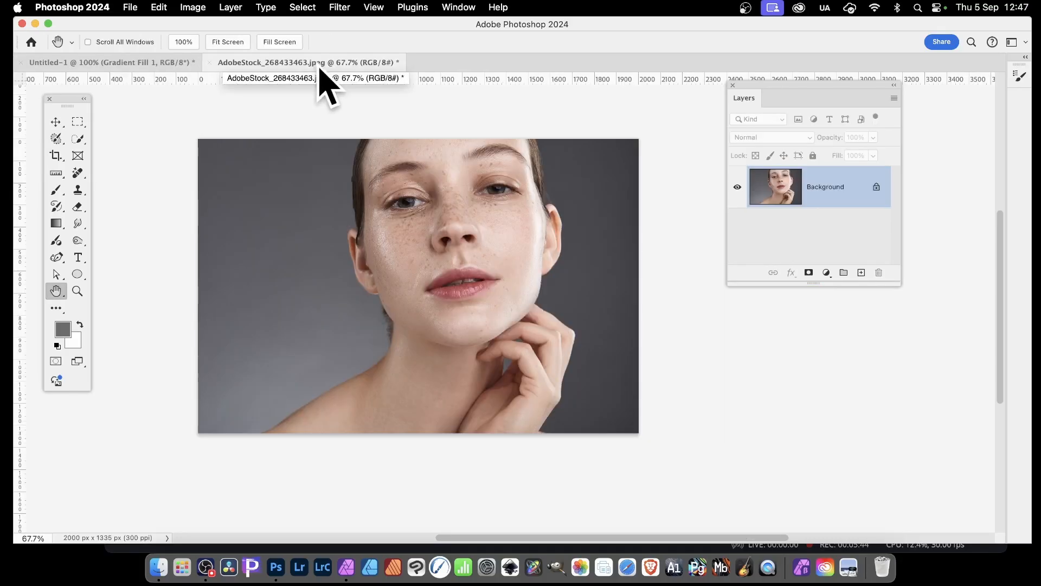
# - Add a new gradient fill layer in Darken mode at 100% opacity above the portrait photo
pyautogui.click(231, 7)
pyautogui.moveTo(269, 171)
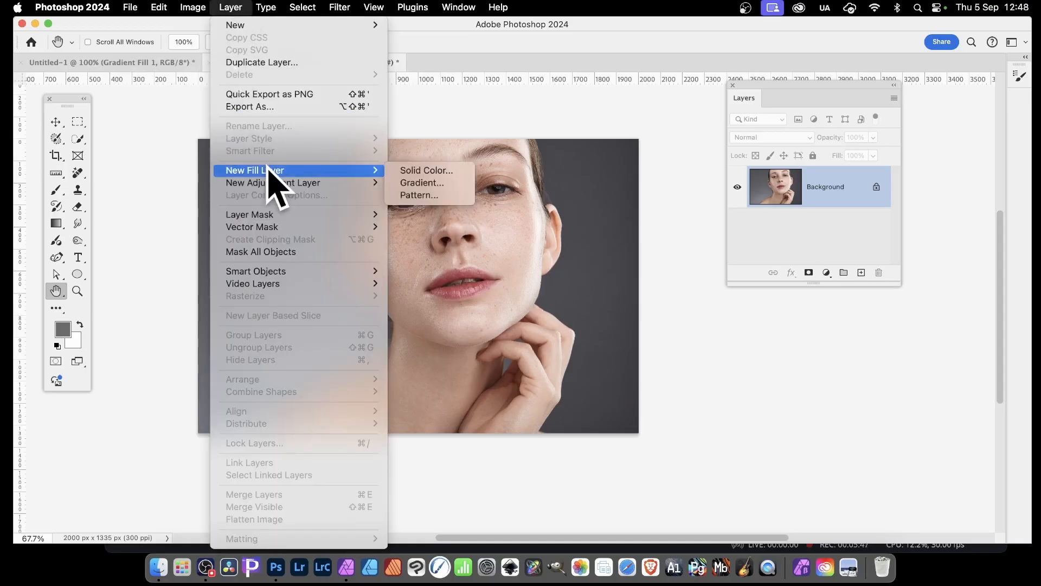
pyautogui.click(435, 183)
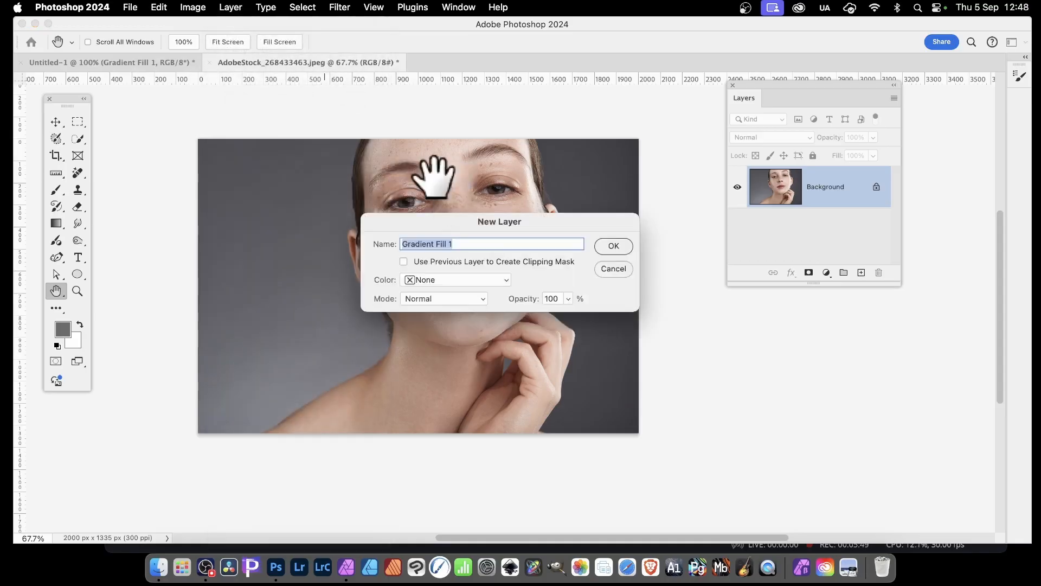
pyautogui.click(453, 301)
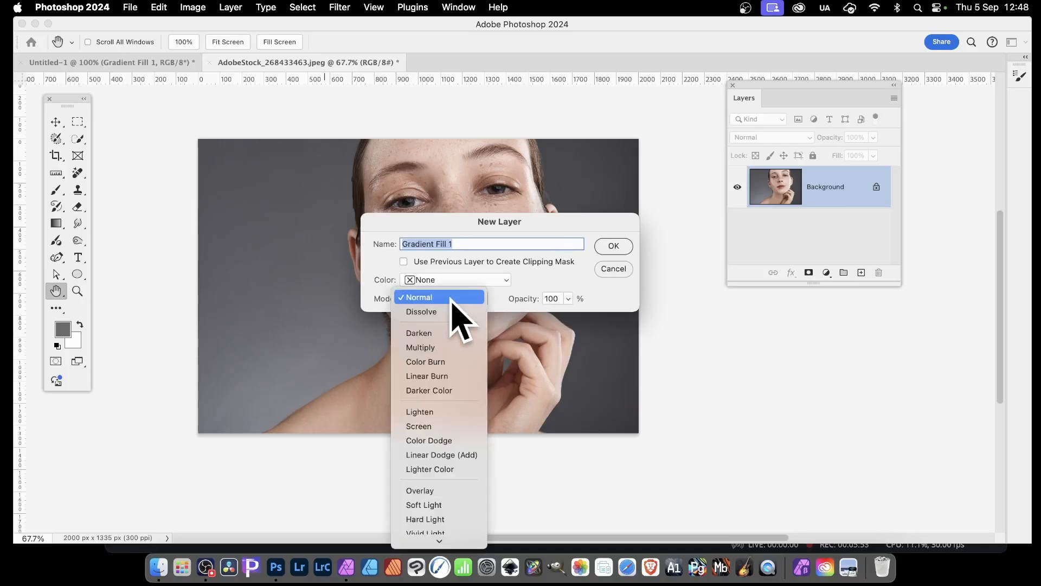
pyautogui.click(453, 336)
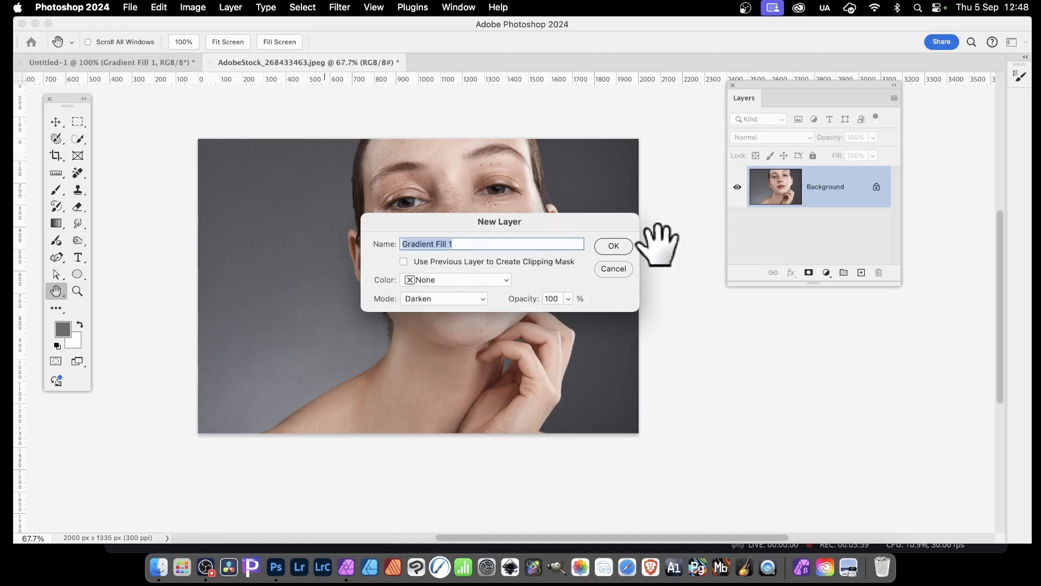
pyautogui.click(610, 247)
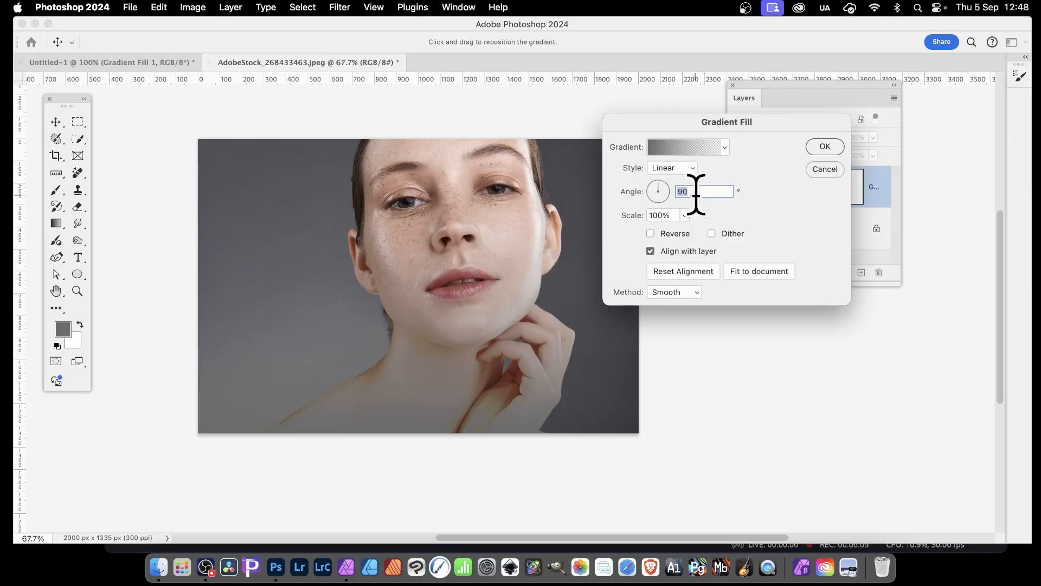
# - Try several gradient presets over the portrait and choose the violet-to-orange one from Legacy Default Gradients
pyautogui.moveTo(779, 127); pyautogui.dragTo(736, 266)
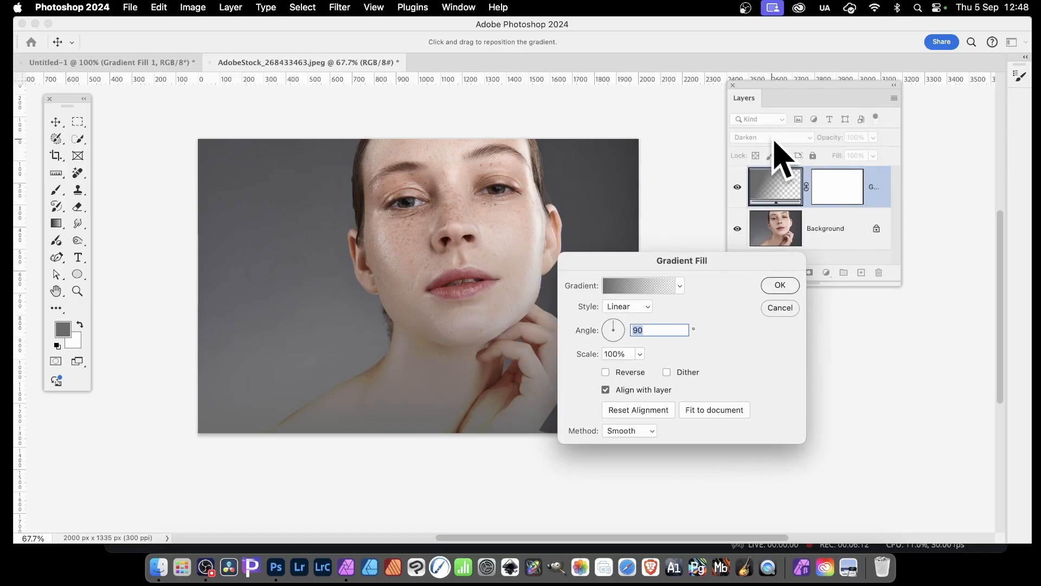
pyautogui.click(680, 286)
pyautogui.click(592, 242)
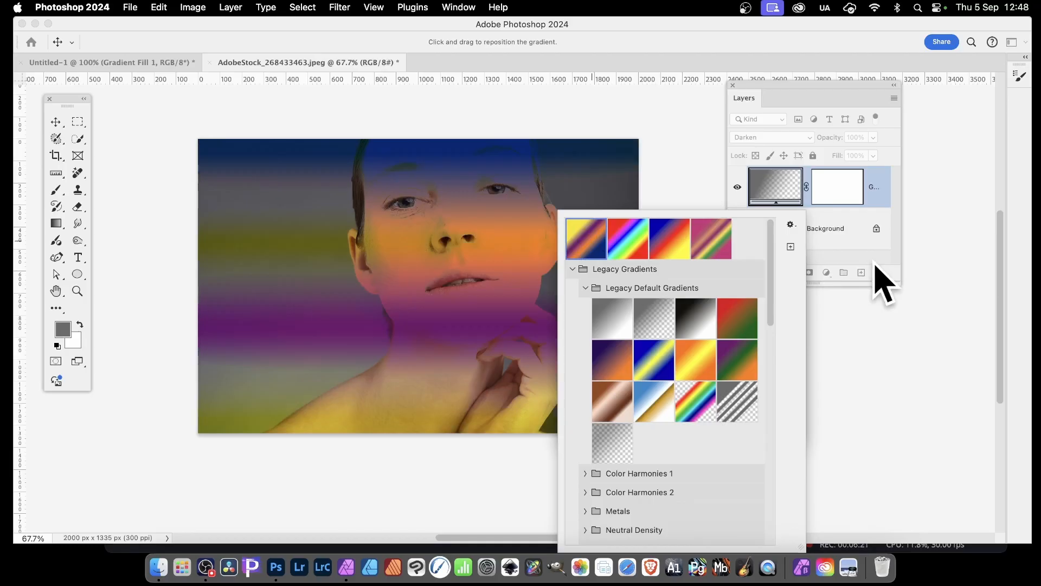
pyautogui.click(677, 404)
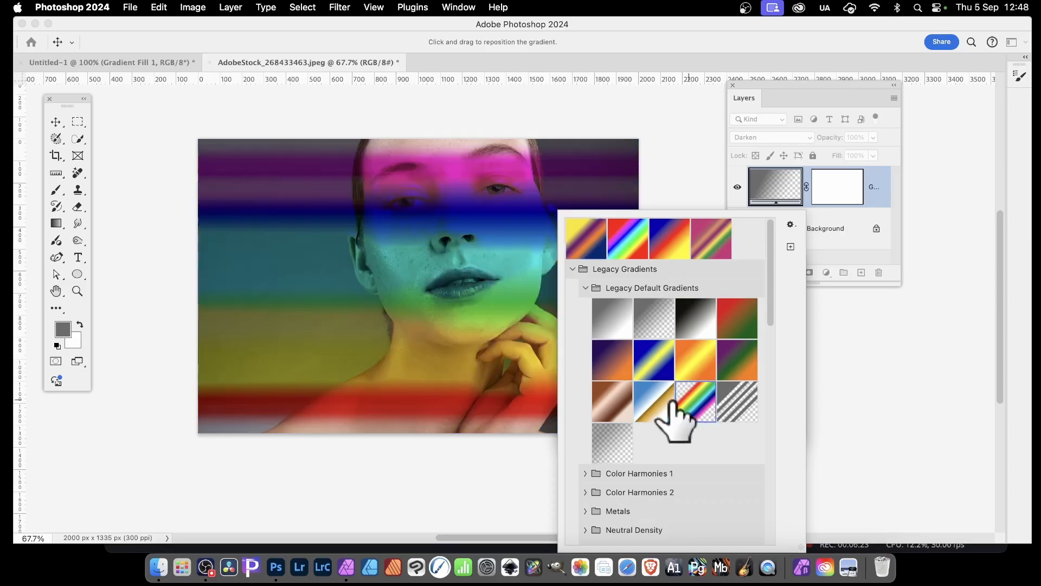
pyautogui.click(658, 391)
pyautogui.click(651, 369)
pyautogui.click(626, 365)
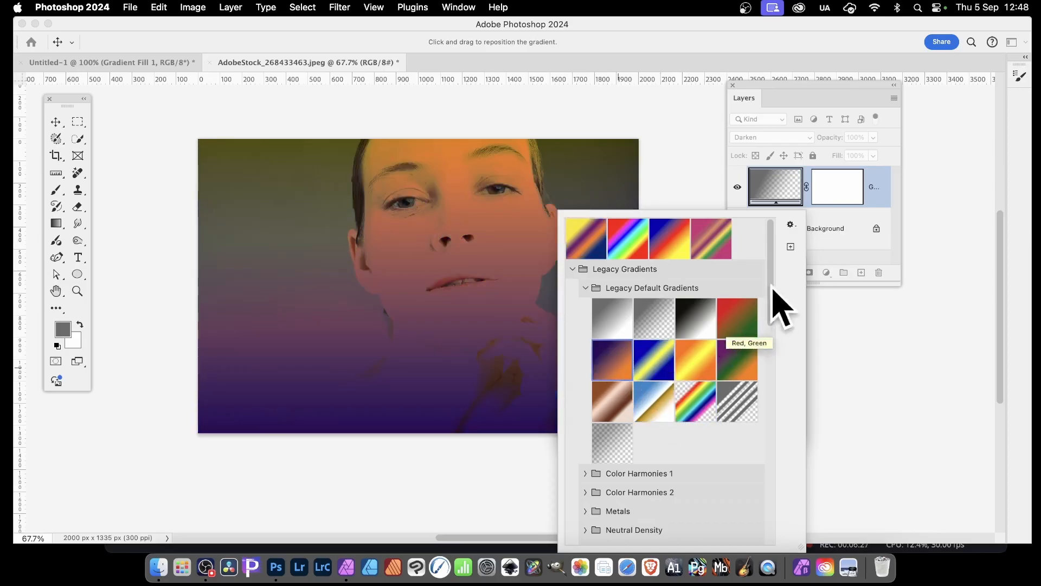
pyautogui.click(705, 182)
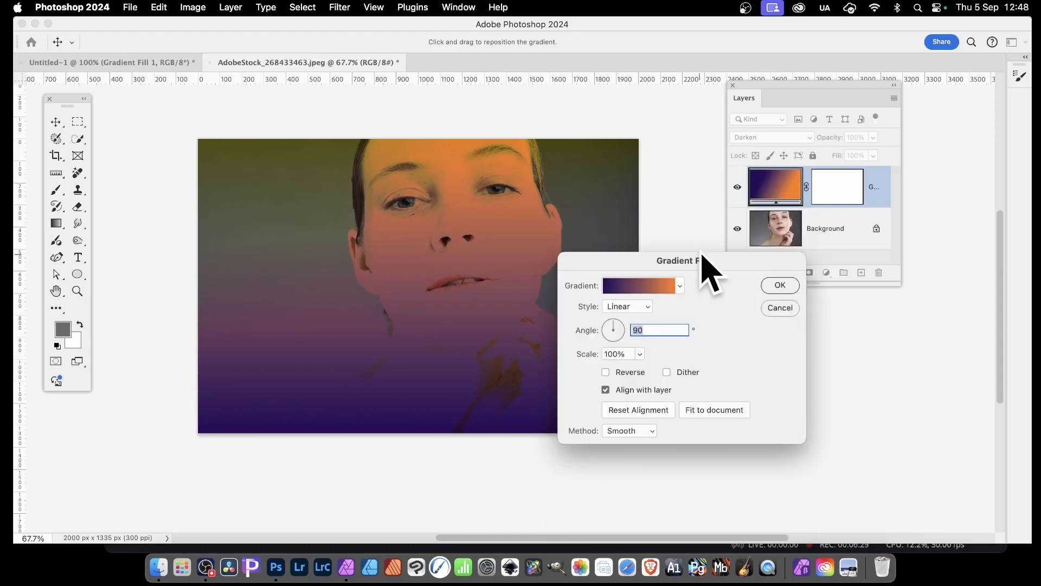
# - Change the gradient style to Radial and move its centre up near the portrait's eye on the right
pyautogui.moveTo(705, 262); pyautogui.dragTo(722, 198)
pyautogui.click(663, 243)
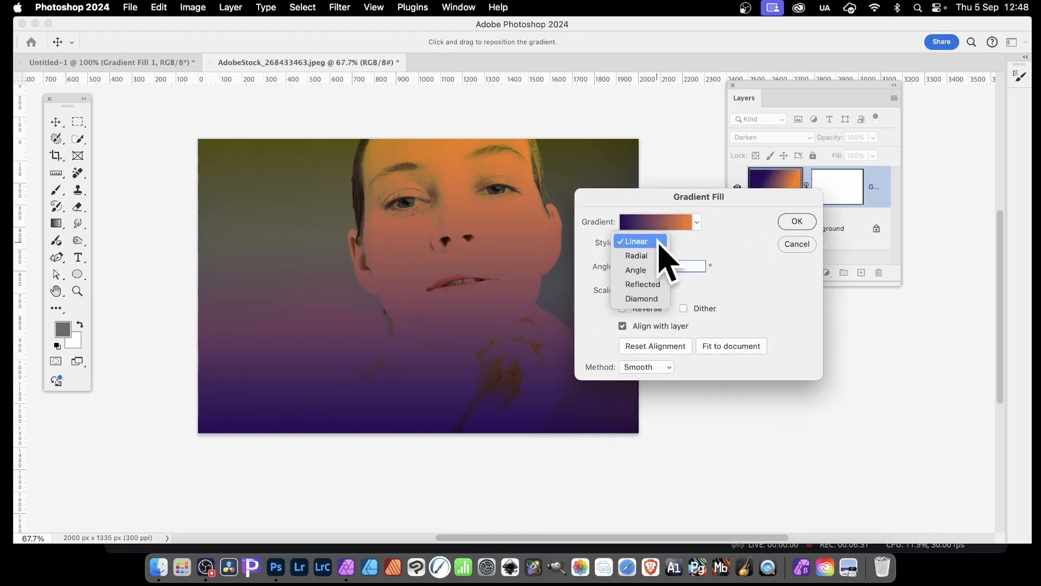
pyautogui.click(655, 256)
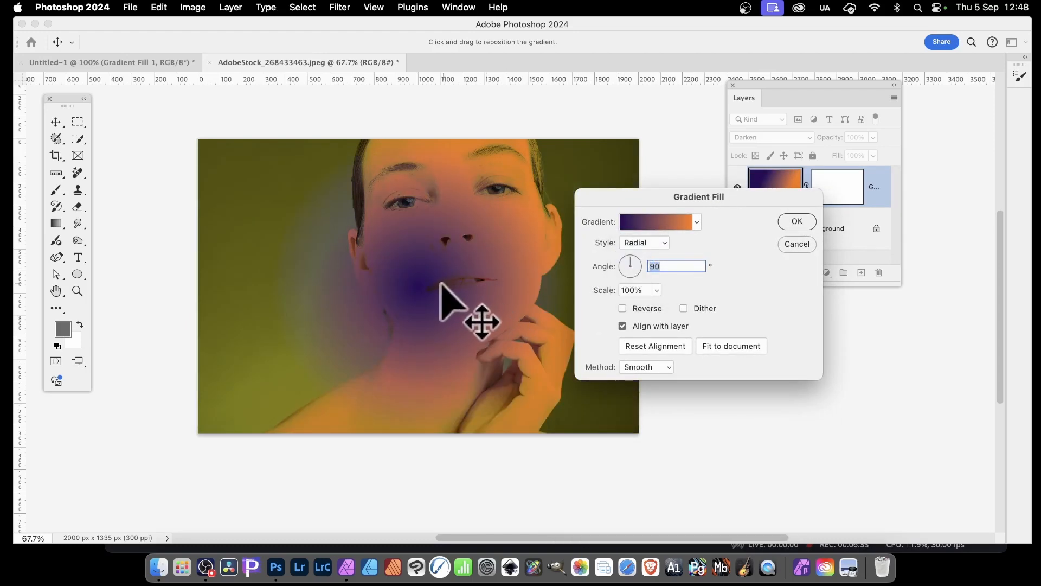
pyautogui.moveTo(440, 277); pyautogui.dragTo(505, 200)
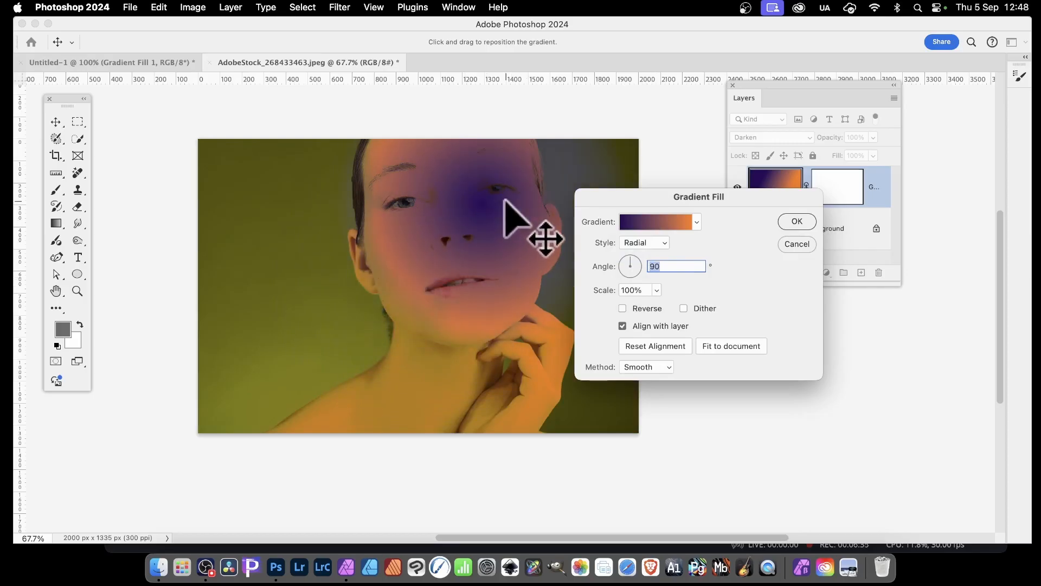
# - Reverse the radial gradient, nudge its orange centre up onto the eye and apply the fill
pyautogui.click(623, 308)
pyautogui.moveTo(493, 209); pyautogui.dragTo(494, 191)
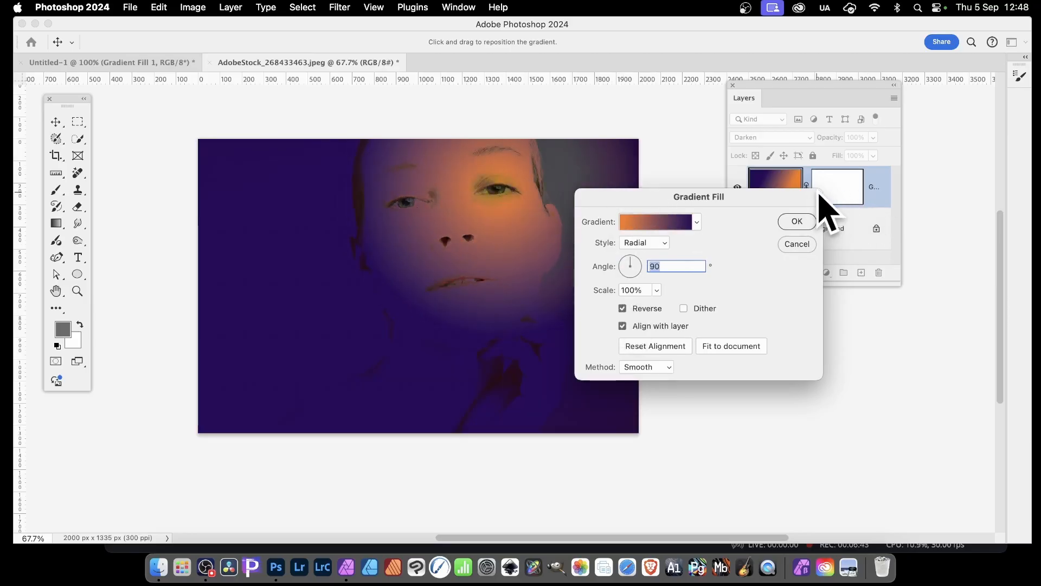
pyautogui.click(799, 221)
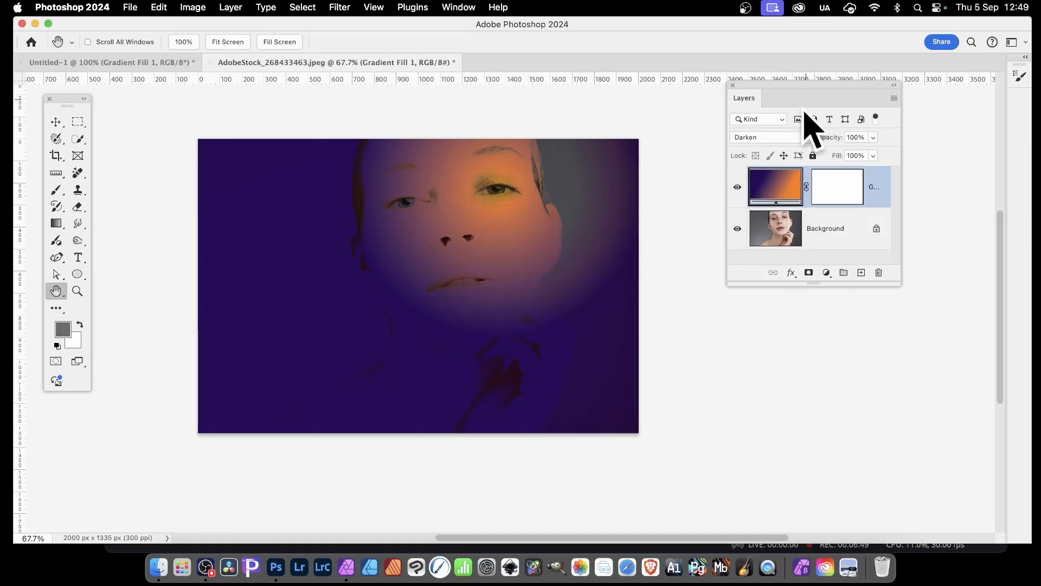
# - Set the gradient fill layer's blending mode to Color Burn and move its radial centre near the portrait's eye on the left
pyautogui.click(775, 137)
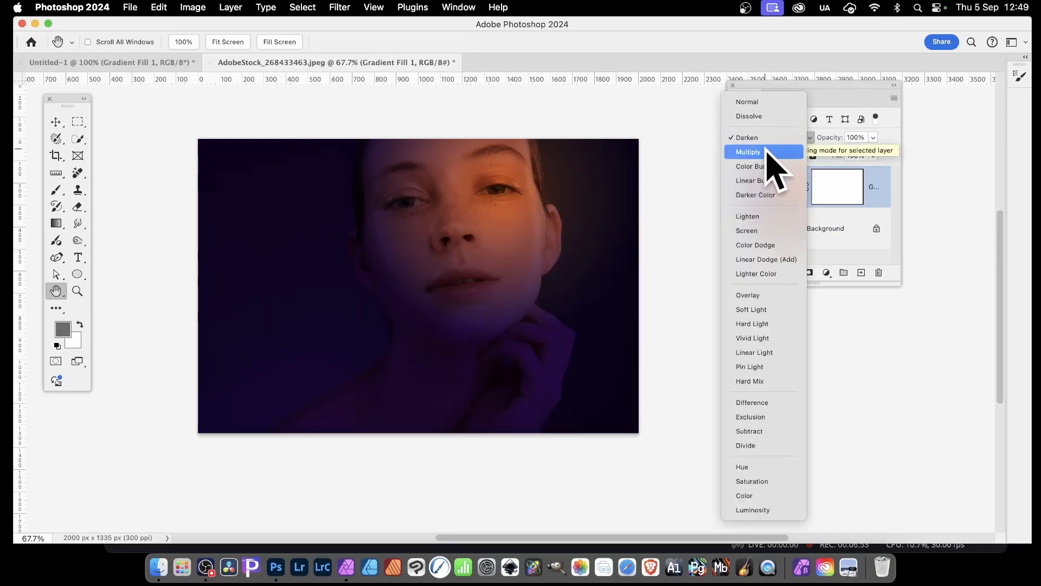
pyautogui.click(764, 166)
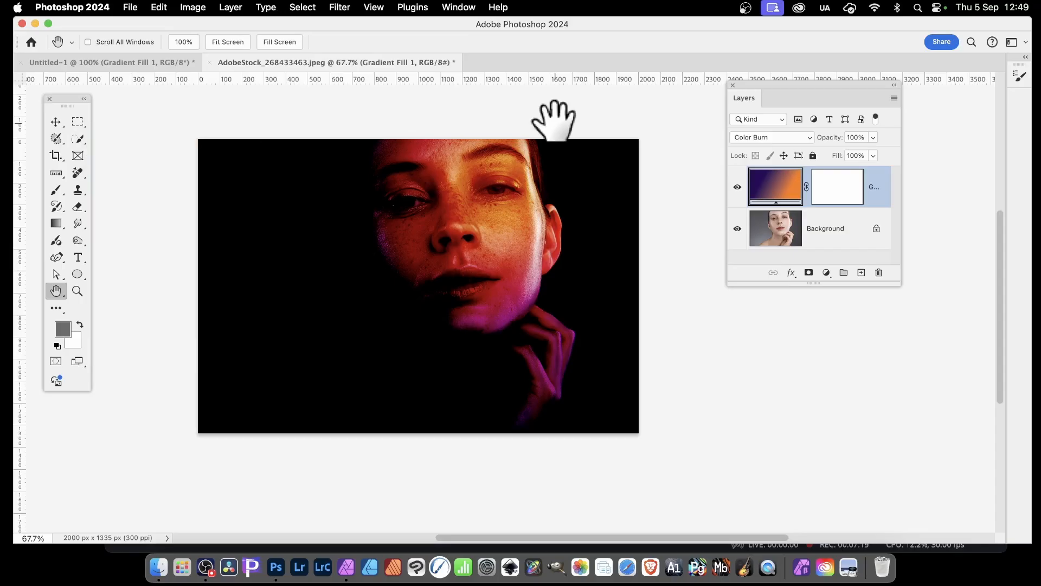
pyautogui.doubleClick(778, 185)
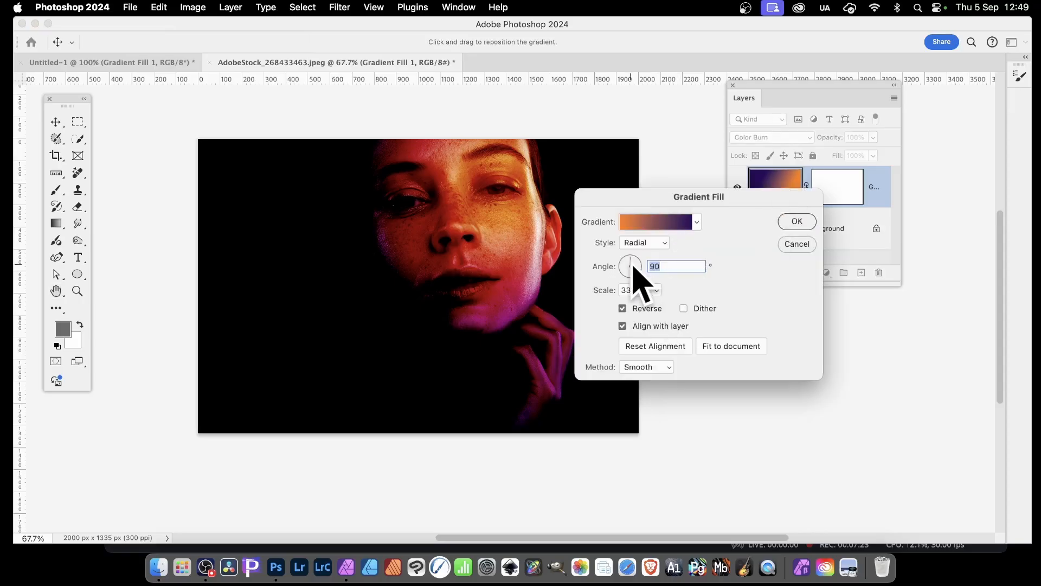
pyautogui.moveTo(493, 198); pyautogui.dragTo(395, 202)
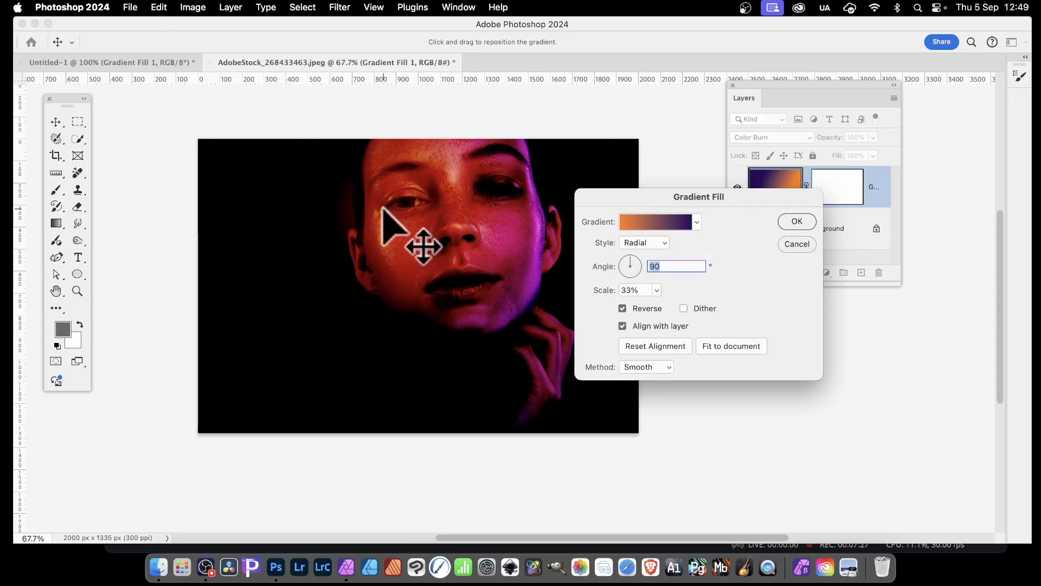
pyautogui.moveTo(384, 207); pyautogui.dragTo(400, 222)
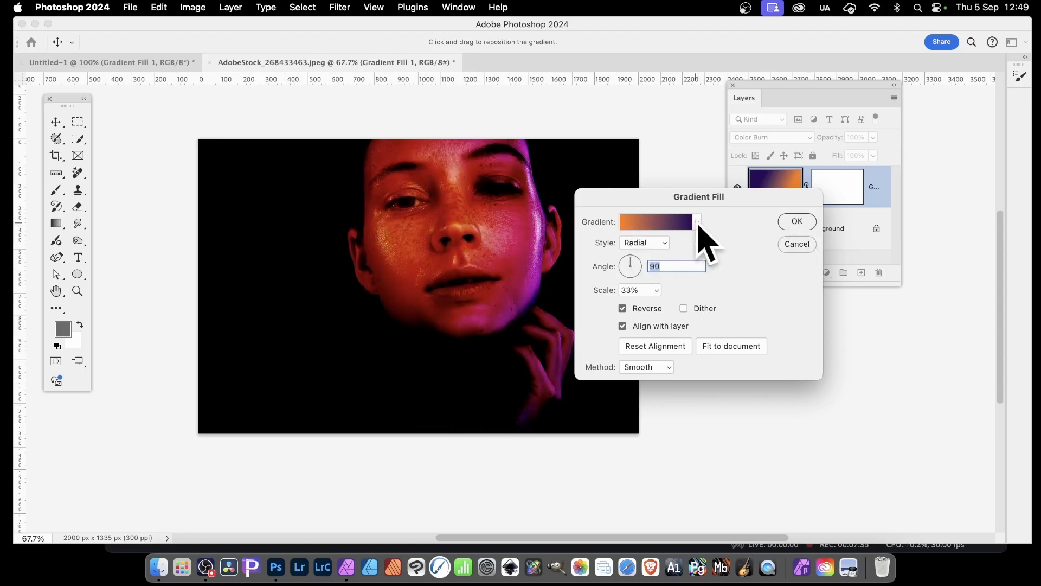
# - Try gradient presets from Metals and Color Harmonies 2, and choose the blue, white and gold one from Legacy Default Gradients
pyautogui.click(698, 222)
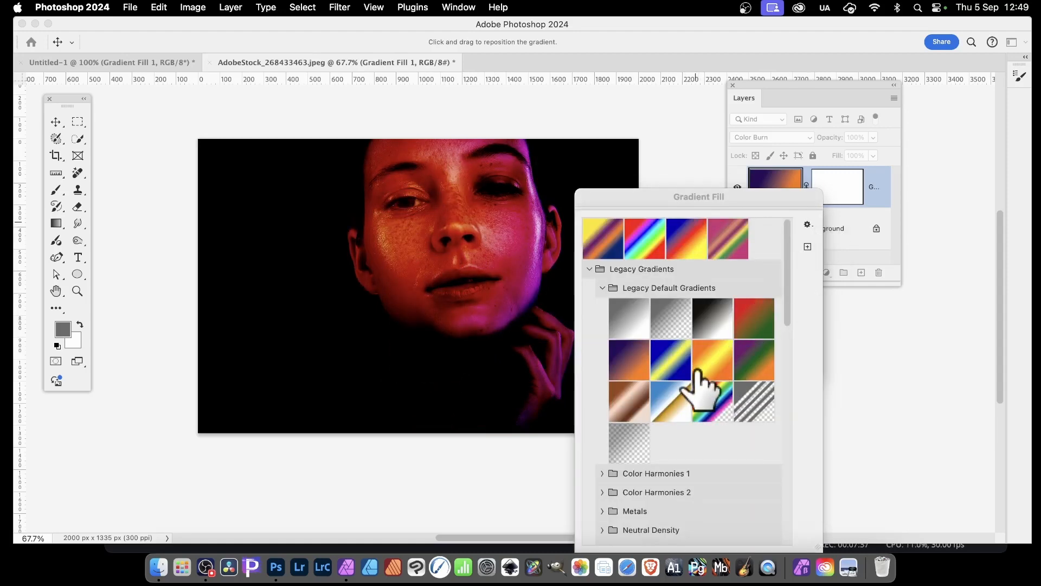
pyautogui.scroll(-4, 700, 386)
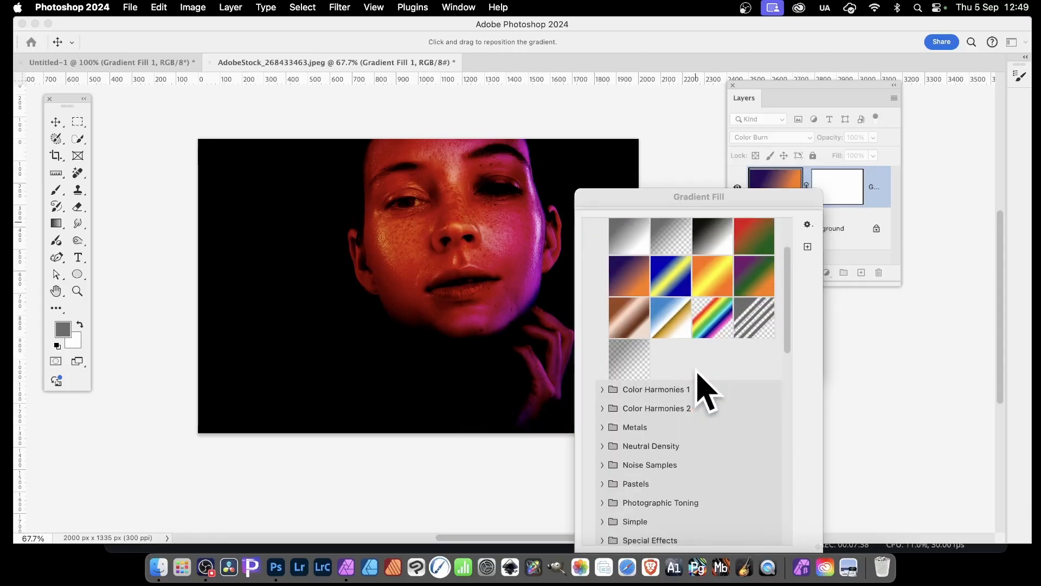
pyautogui.click(603, 422)
pyautogui.click(717, 455)
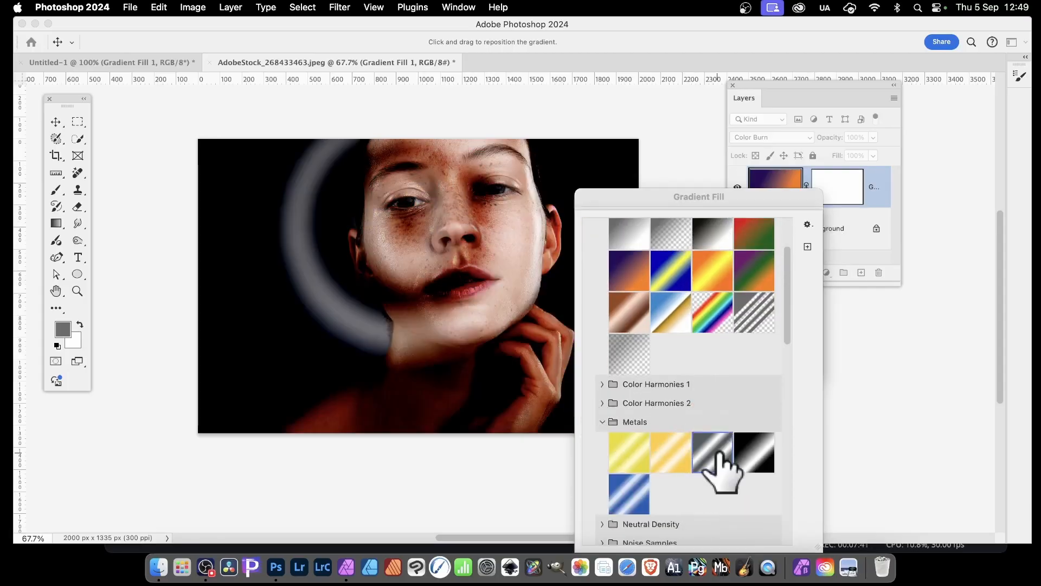
pyautogui.click(616, 403)
pyautogui.click(681, 429)
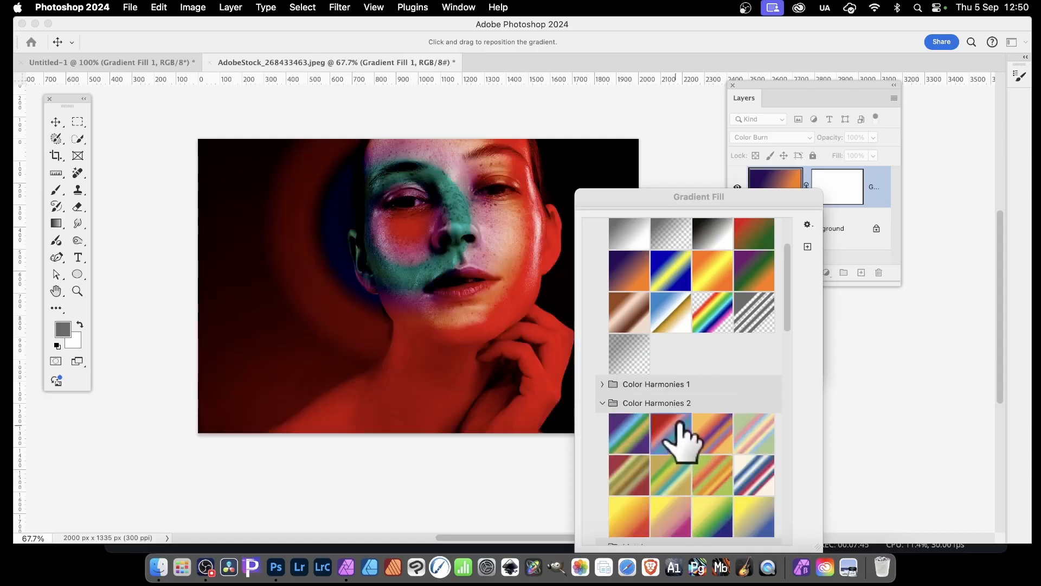
pyautogui.click(721, 426)
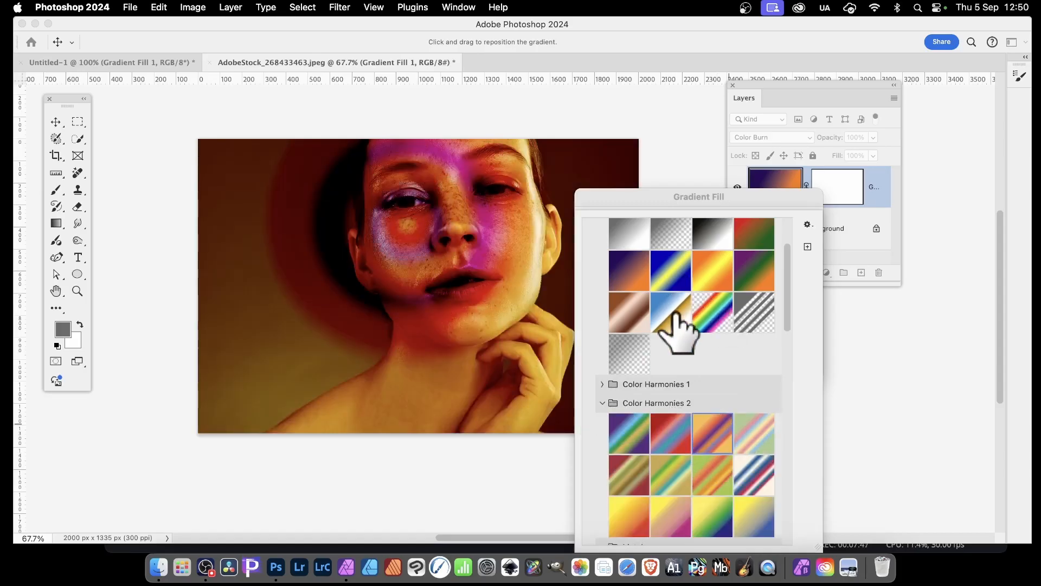
pyautogui.click(671, 314)
# - Nudge the gold circle of the radial gradient slightly up and left over the face and apply the fill
pyautogui.click(434, 217)
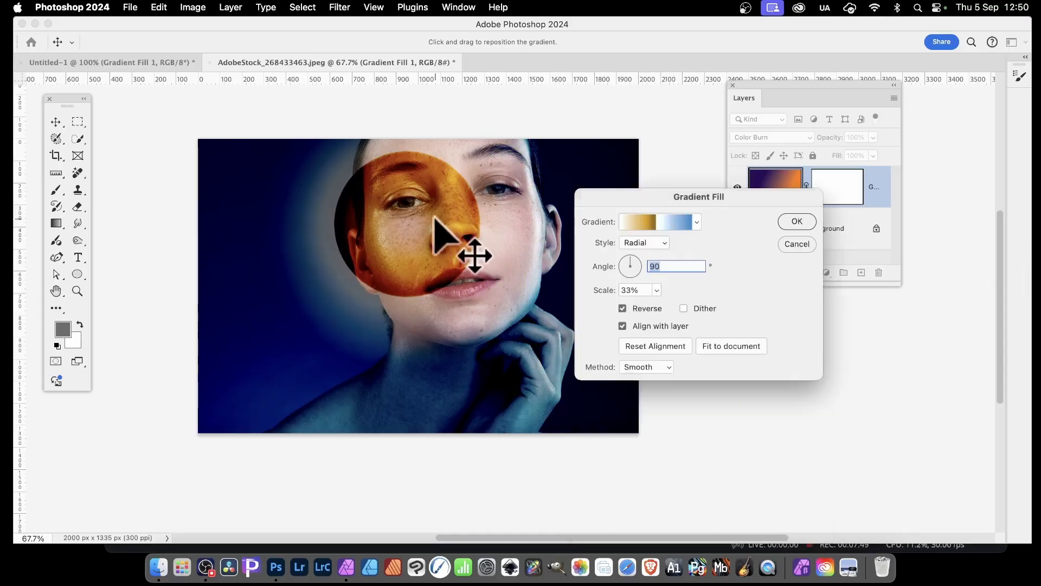
pyautogui.moveTo(434, 217); pyautogui.dragTo(429, 204)
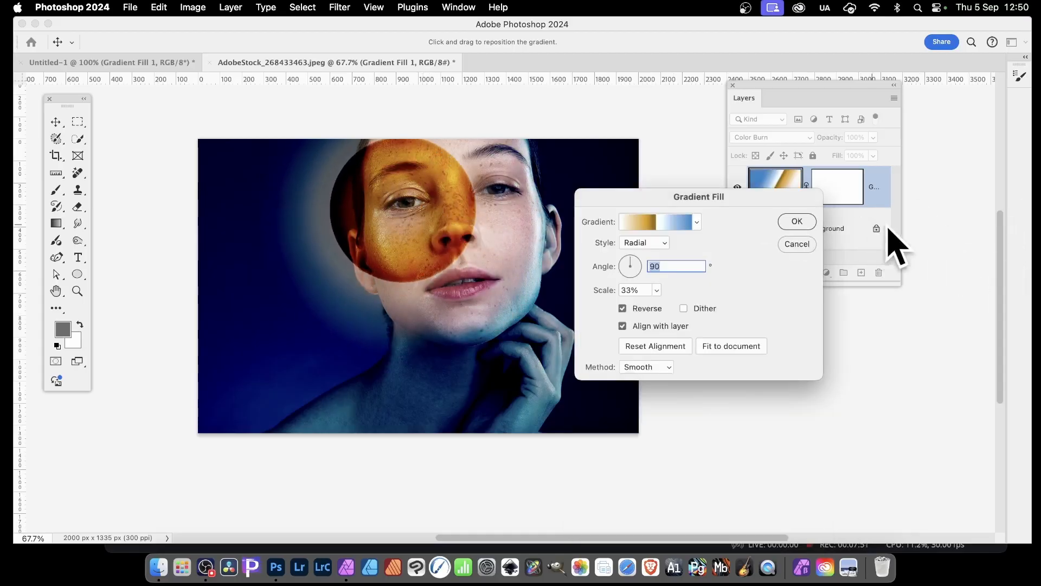
pyautogui.click(797, 221)
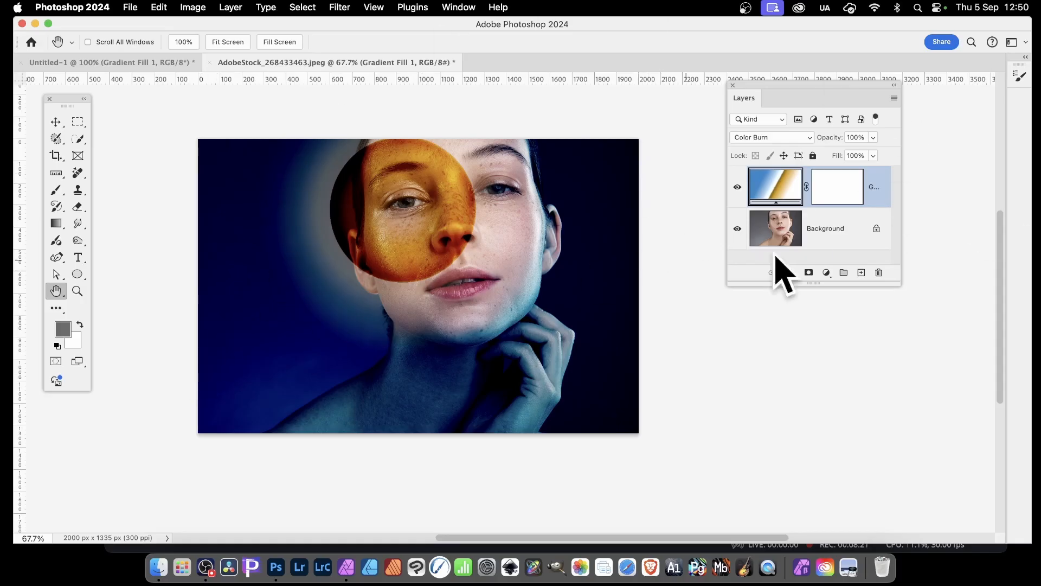
# - Convert the gradient fill layer to a smart object
pyautogui.click(235, 7)
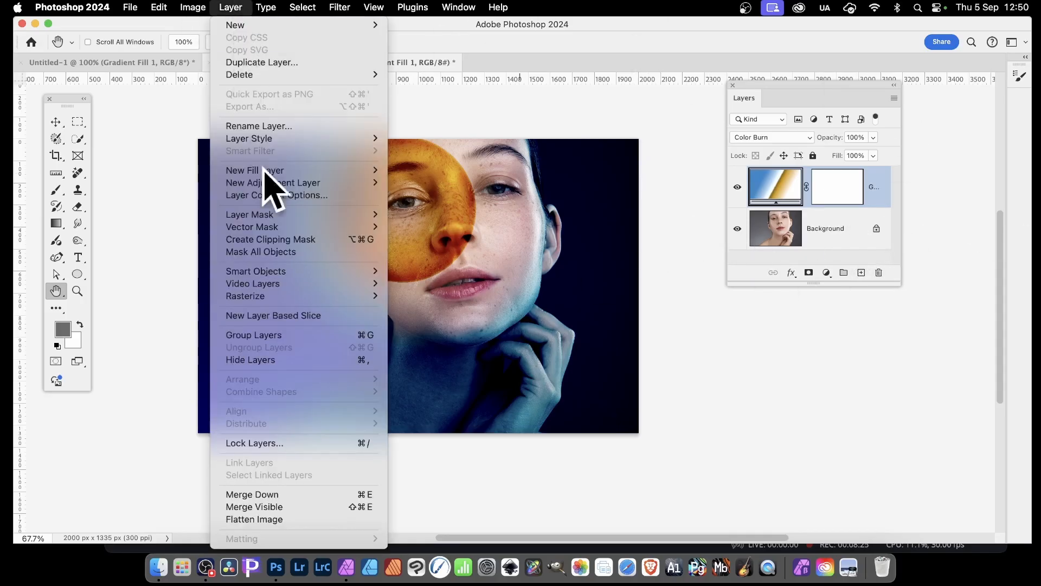
pyautogui.moveTo(291, 272)
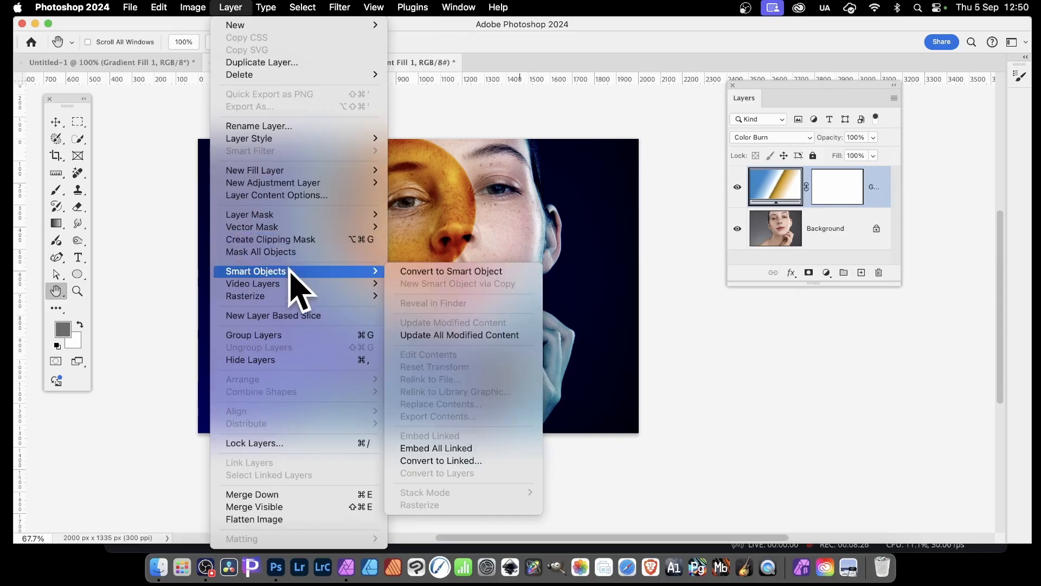
pyautogui.click(453, 271)
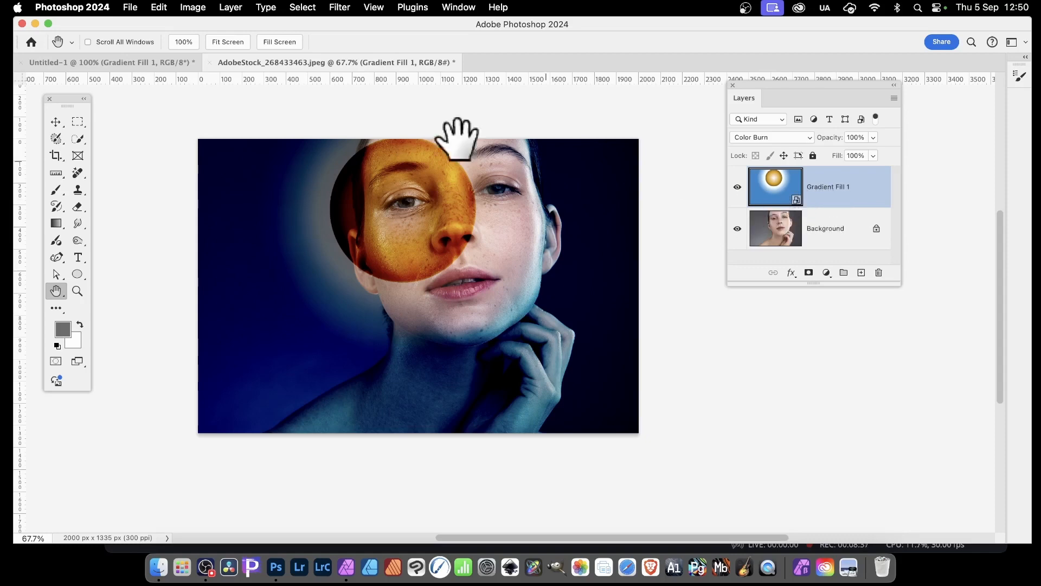
# - Apply a Gaussian Blur with a radius of 47.2 pixels to the gradient smart object
pyautogui.click(340, 7)
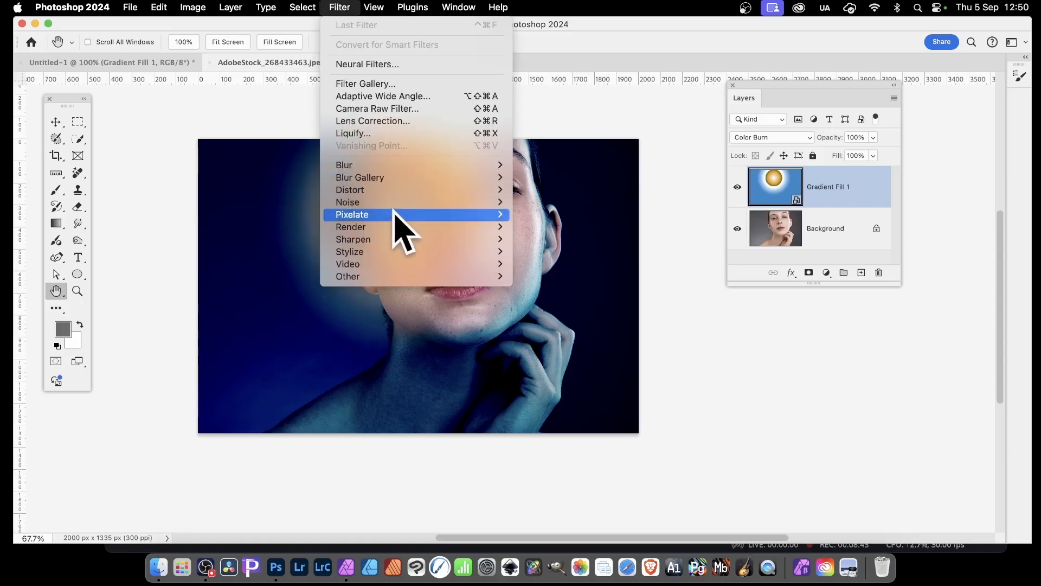
pyautogui.moveTo(398, 239)
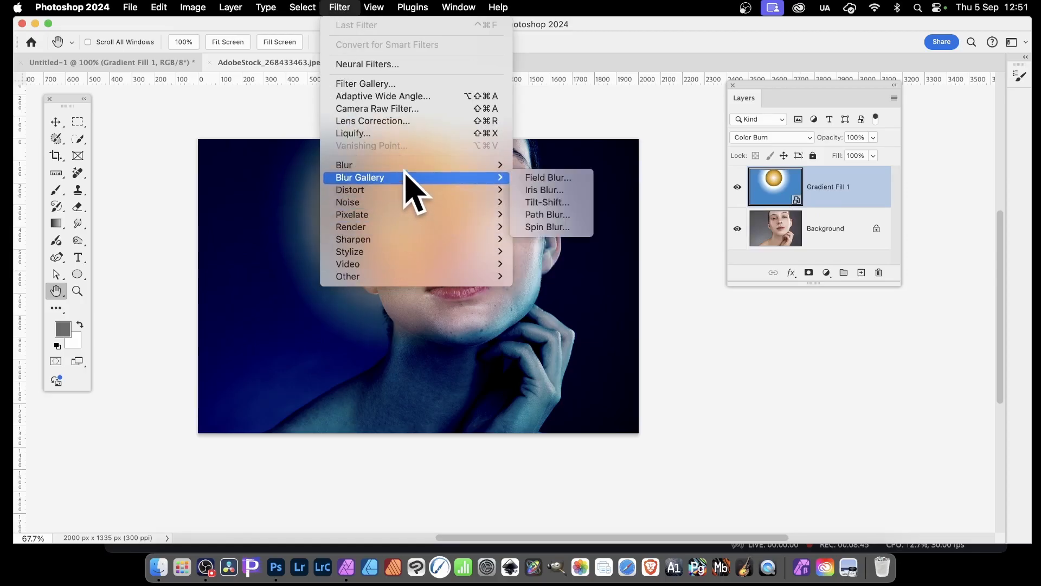
pyautogui.moveTo(410, 166)
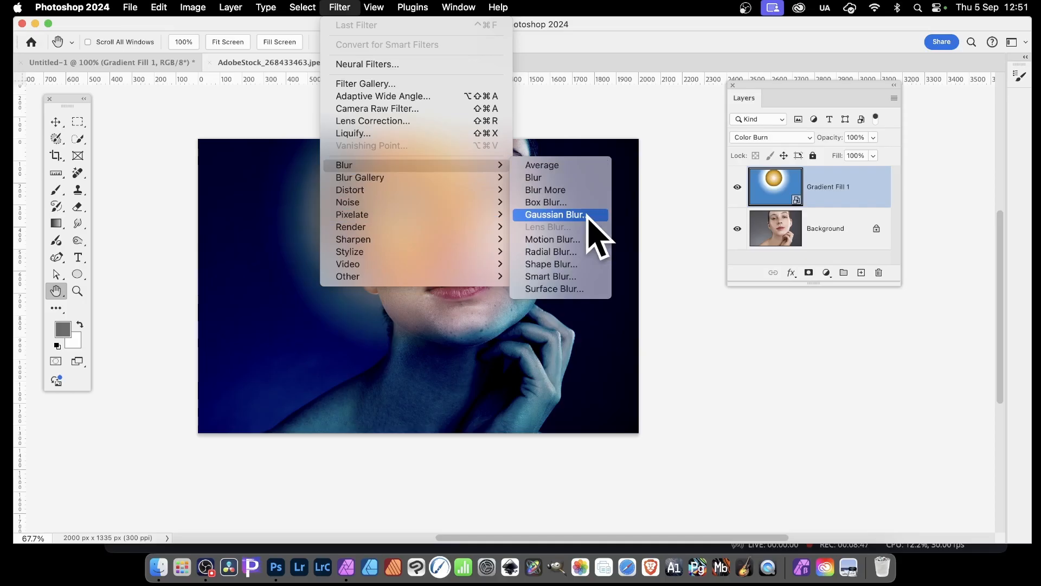
pyautogui.click(559, 214)
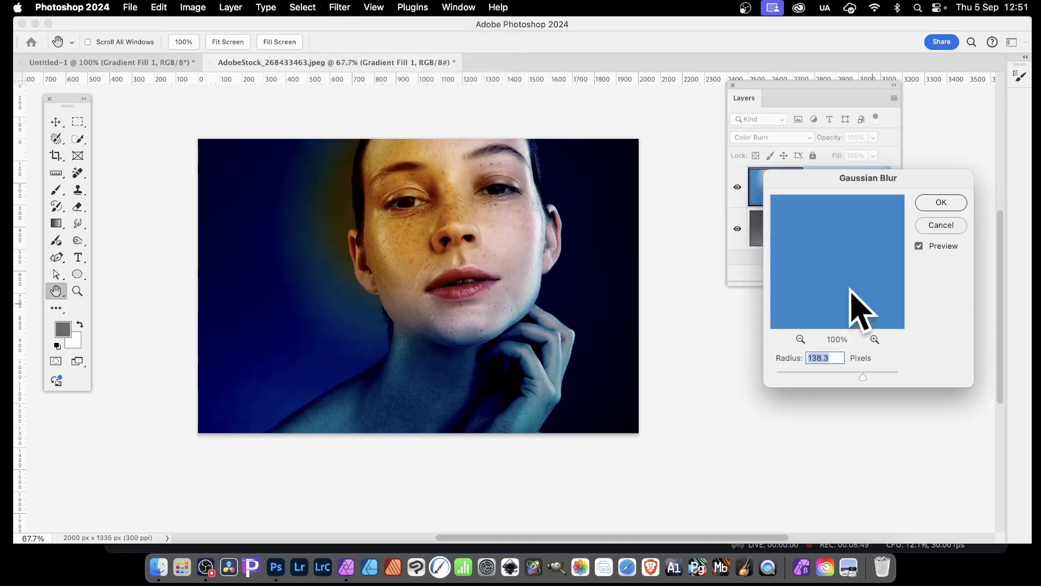
pyautogui.moveTo(848, 375); pyautogui.dragTo(843, 376)
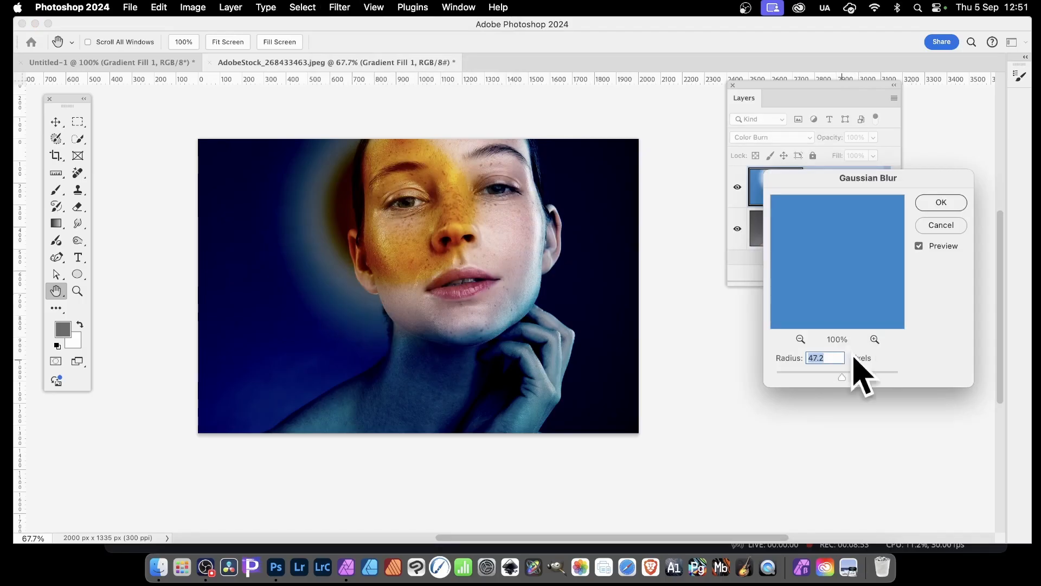
pyautogui.click(947, 203)
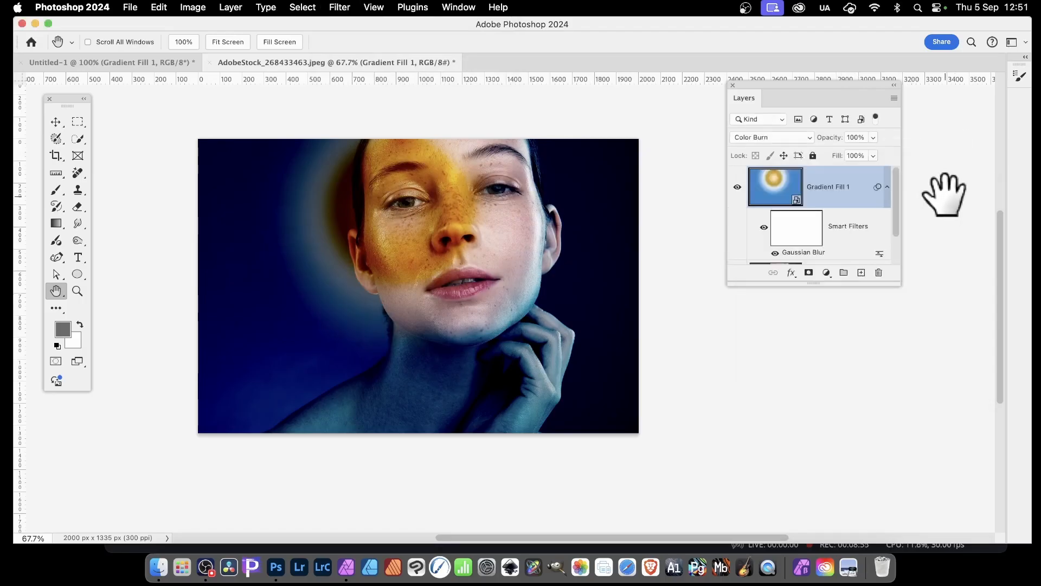
# - Apply a Wave distortion to the gradient smart object with wavelength 340 to 429 and a maximum amplitude of 999
pyautogui.click(342, 6)
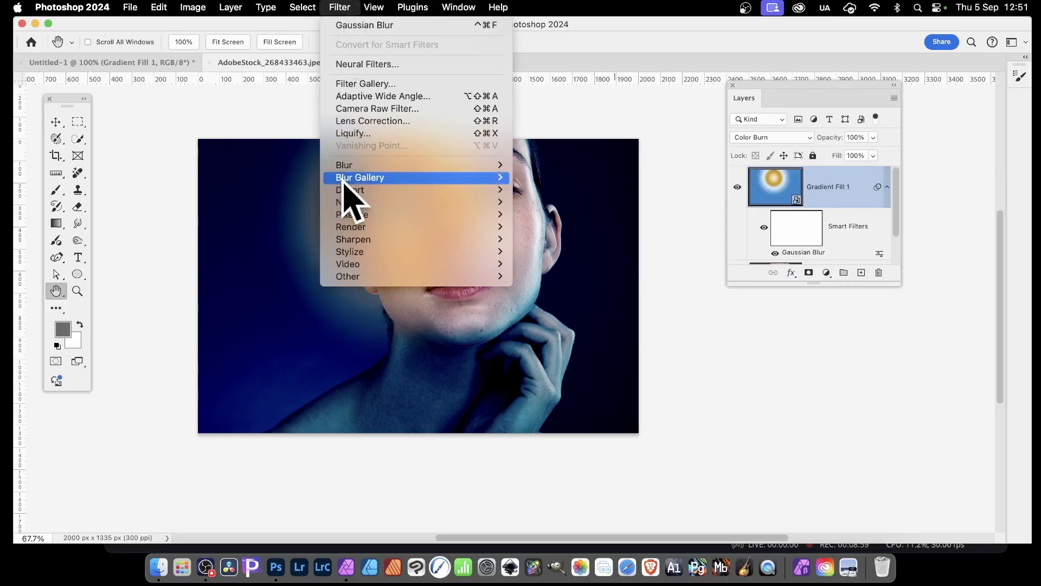
pyautogui.moveTo(369, 190)
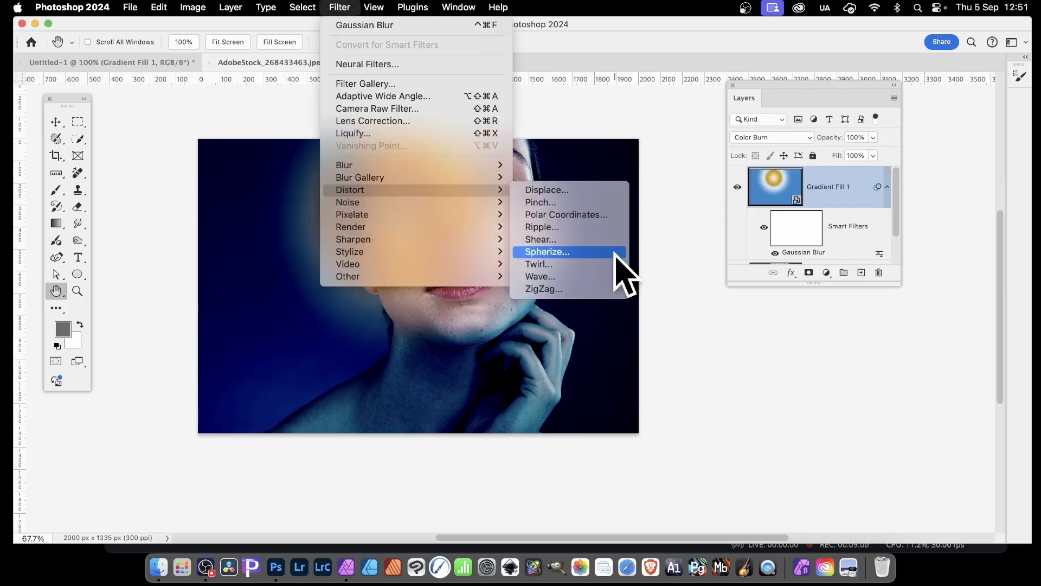
pyautogui.click(574, 278)
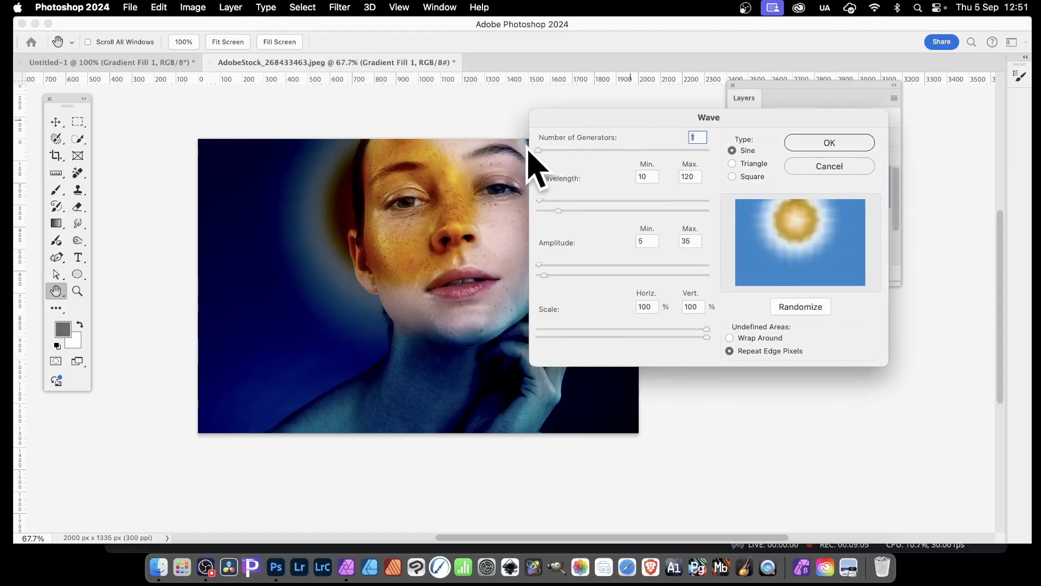
pyautogui.moveTo(559, 211); pyautogui.dragTo(596, 201)
pyautogui.moveTo(549, 275); pyautogui.dragTo(721, 290)
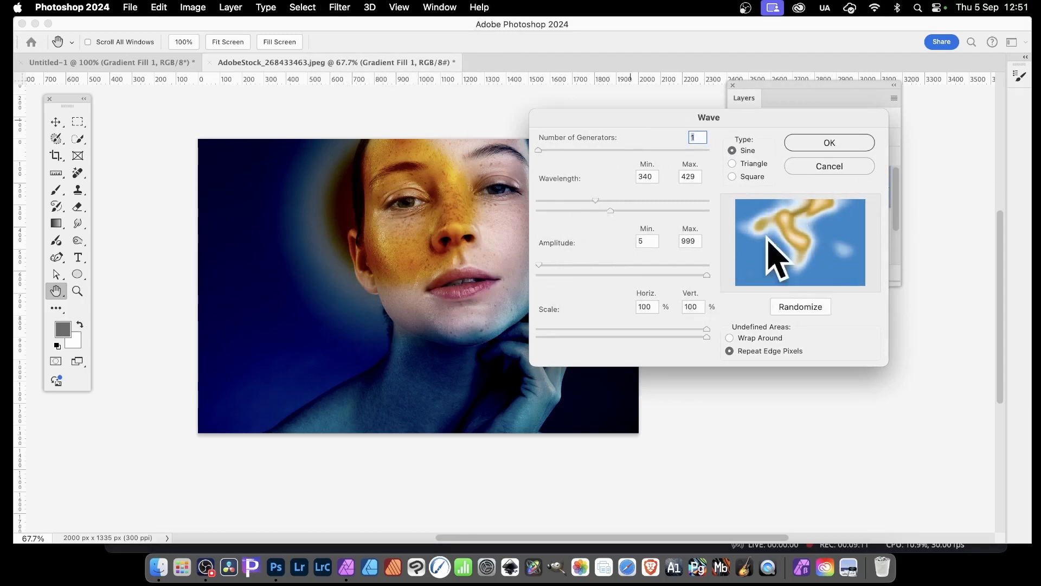
pyautogui.click(849, 144)
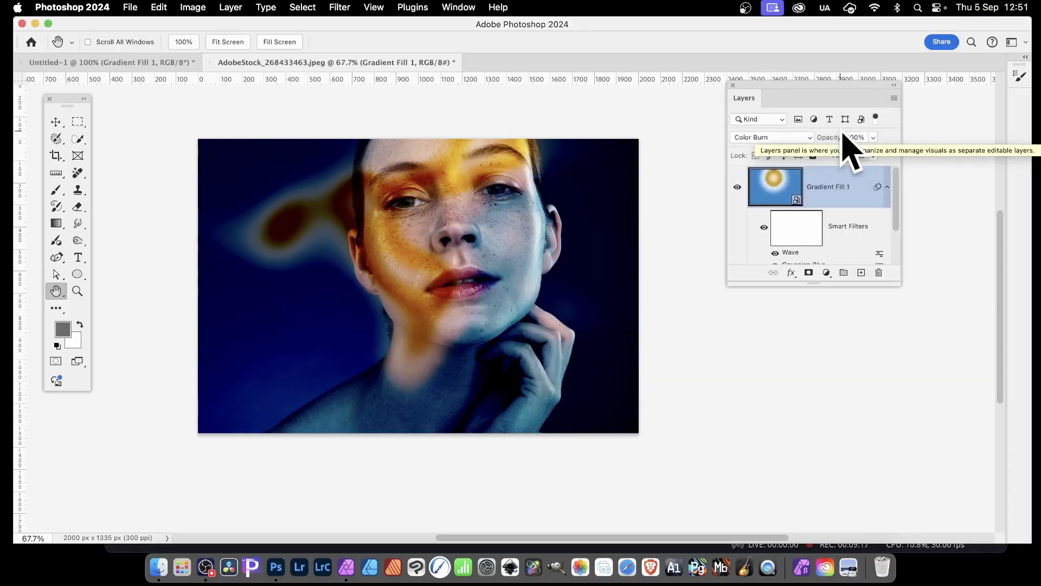
# - Hide and show the distorted gradient layer to compare, try Color Dodge, and set its blending mode to Difference
pyautogui.click(737, 187)
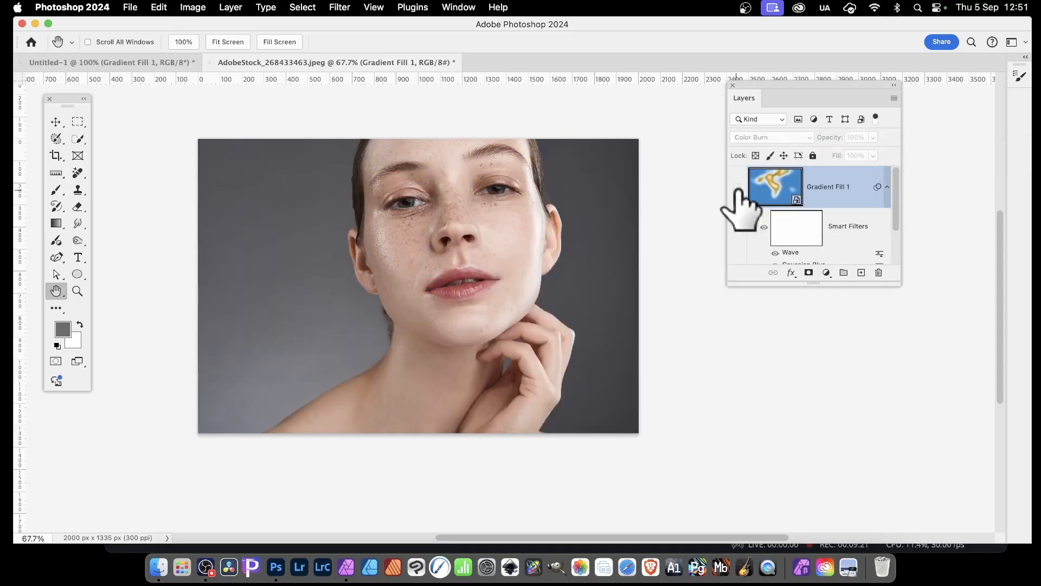
pyautogui.click(738, 187)
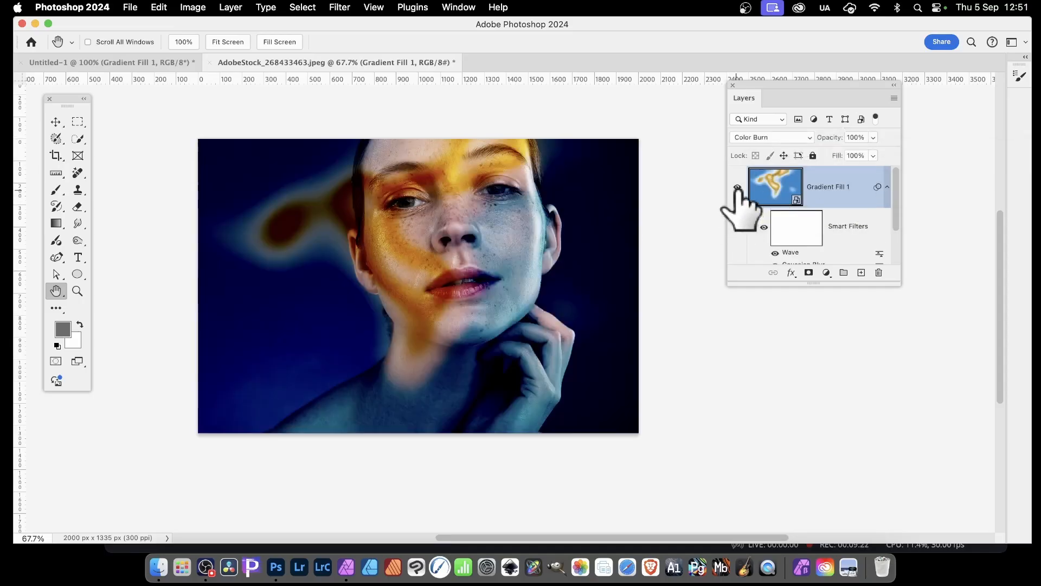
pyautogui.click(773, 138)
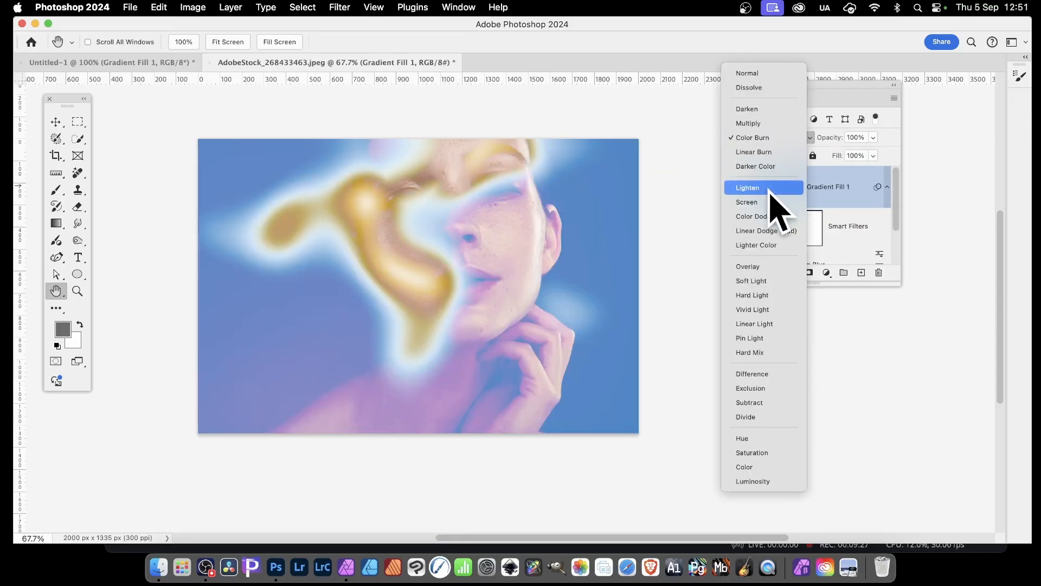
pyautogui.click(772, 216)
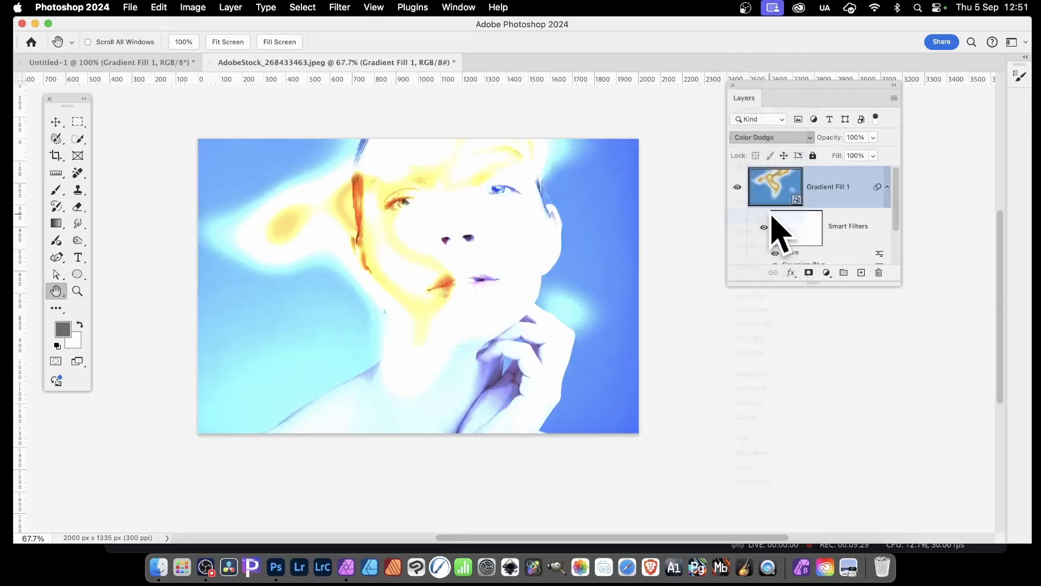
pyautogui.click(754, 138)
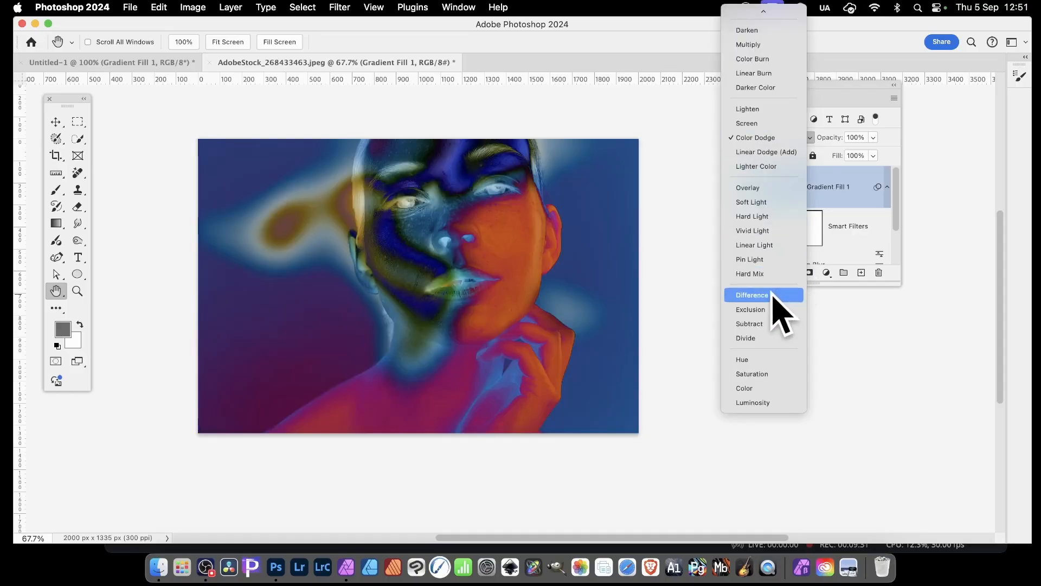
pyautogui.click(781, 312)
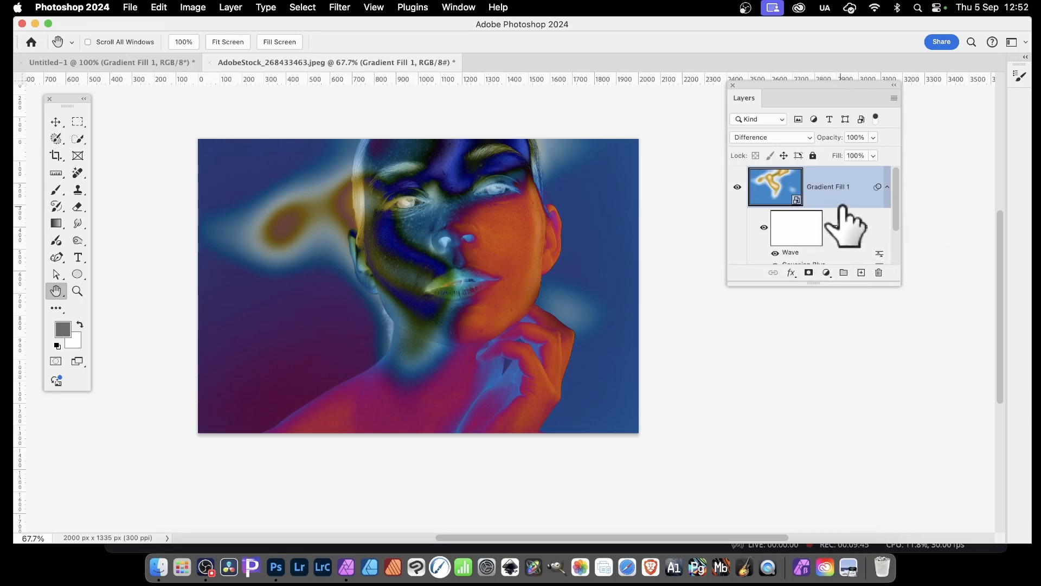
# - Open the contents of the Gradient Fill 1 smart object and set its gradient fill style to Reflected
pyautogui.doubleClick(796, 200)
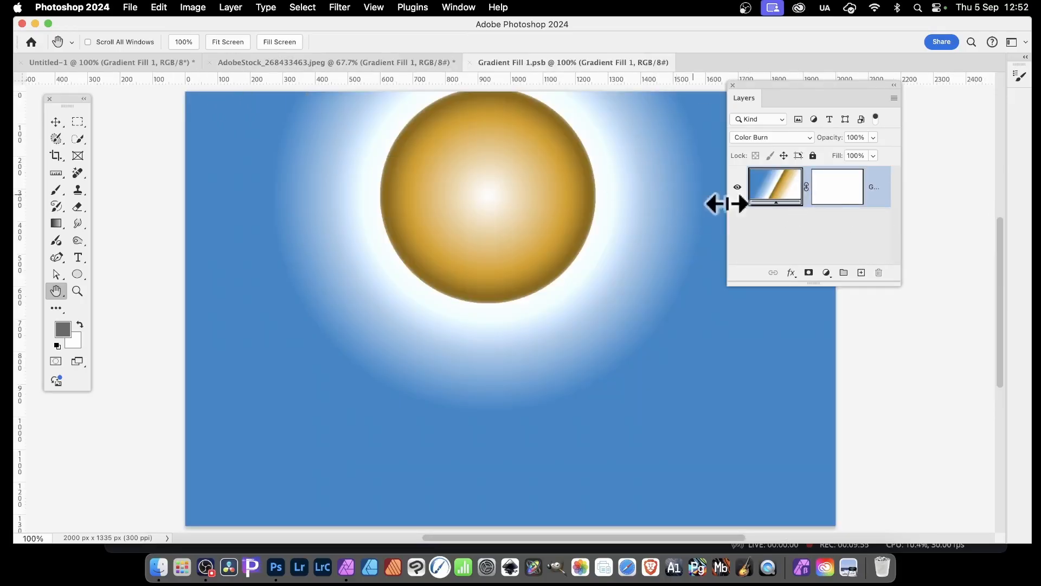
pyautogui.doubleClick(780, 187)
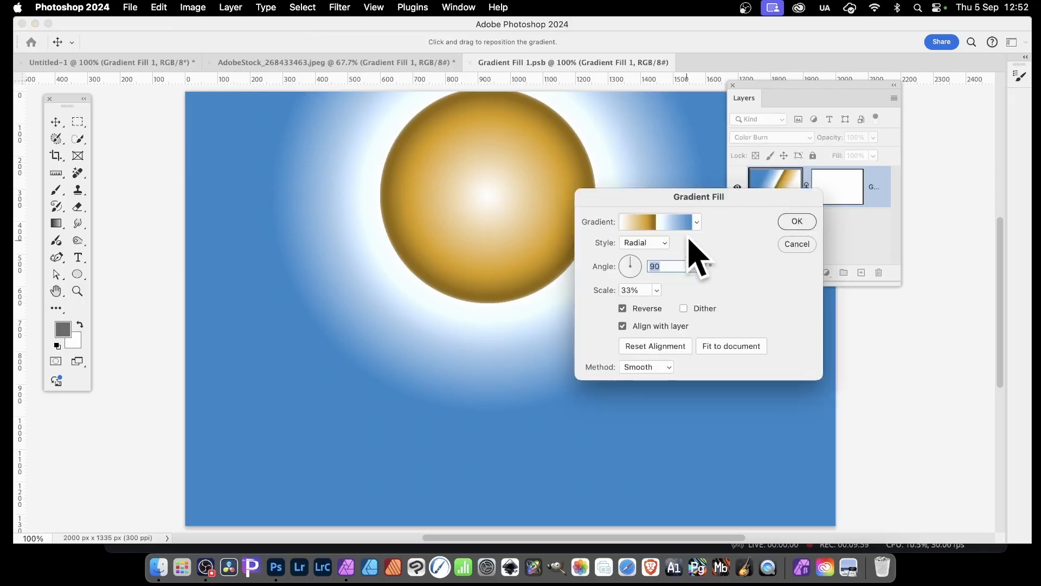
pyautogui.click(665, 243)
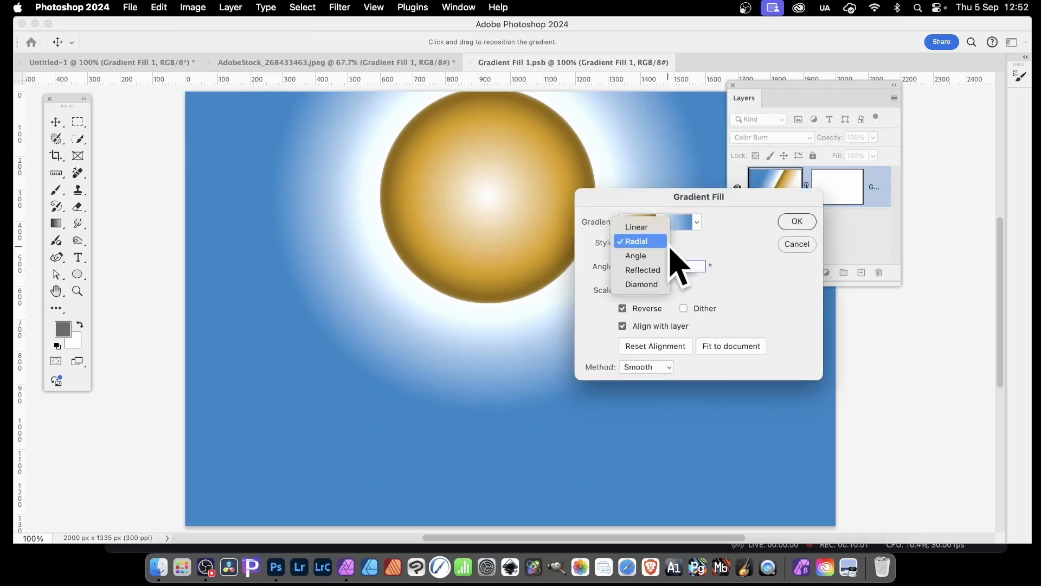
pyautogui.click(644, 270)
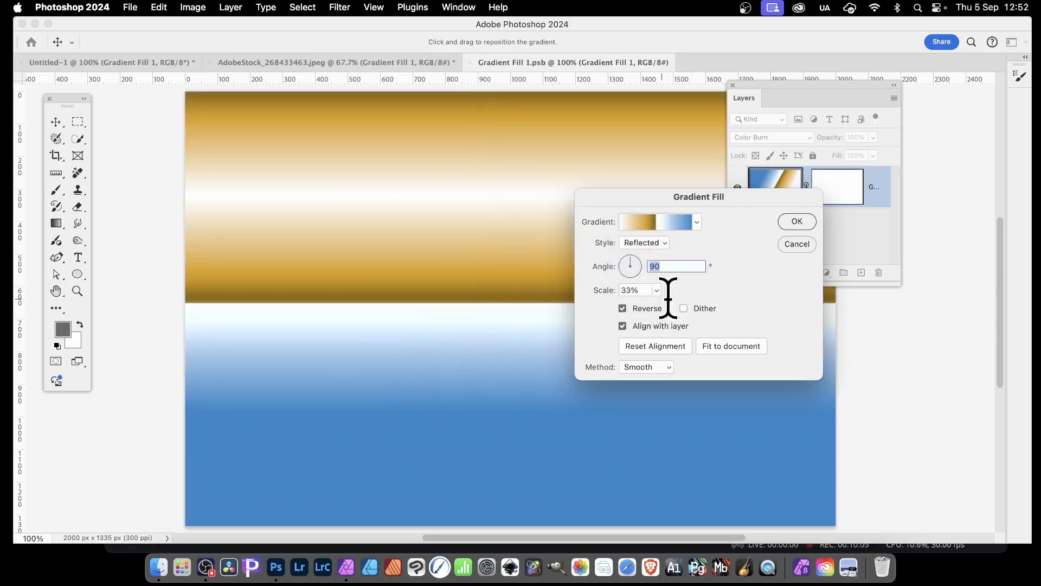
# - Apply the red and teal Color Harmonies 2 preset to the gradient, and save and close the smart object's contents
pyautogui.click(698, 223)
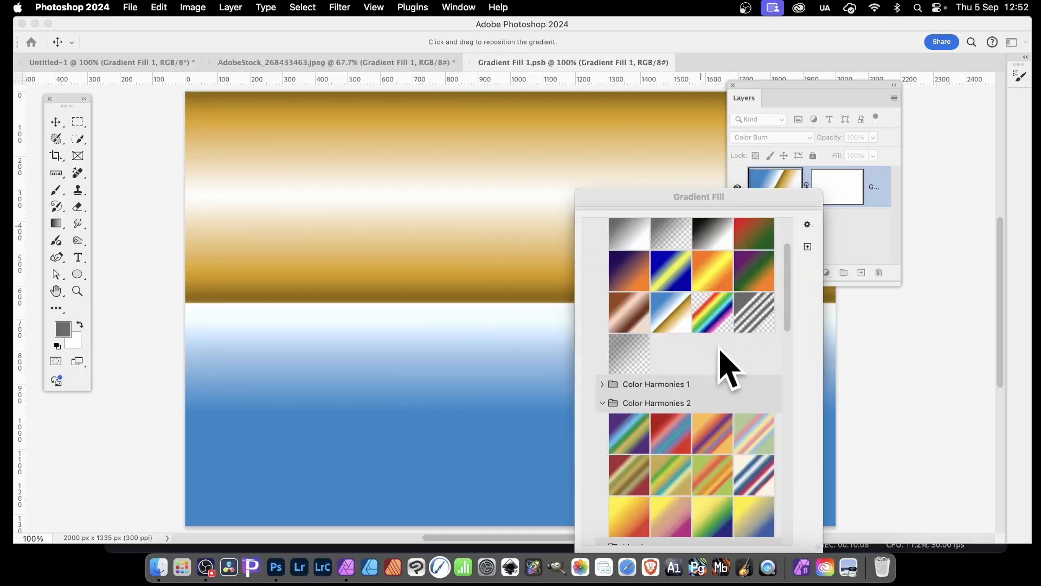
pyautogui.click(672, 429)
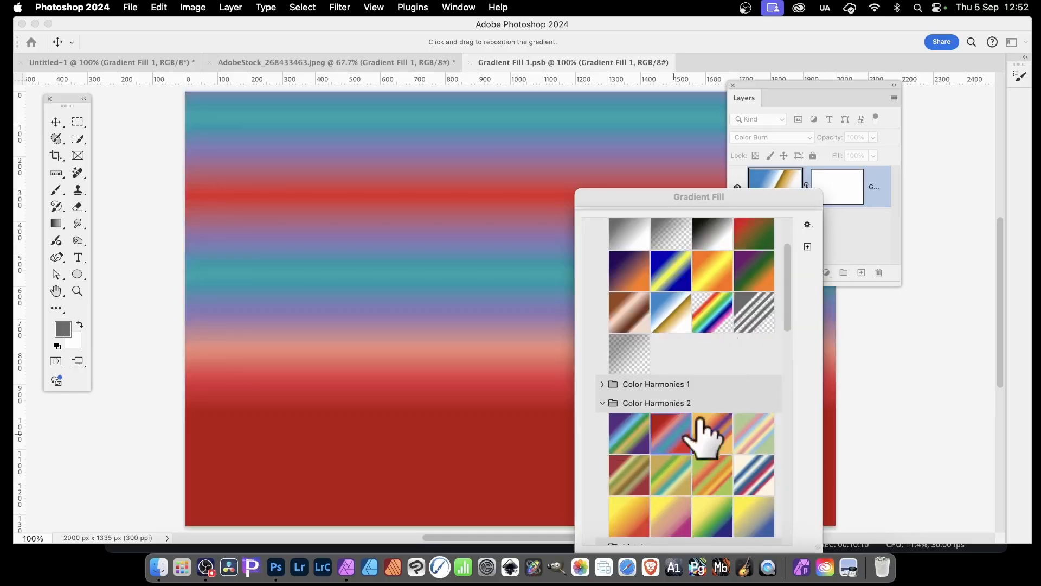
pyautogui.click(796, 199)
pyautogui.click(801, 222)
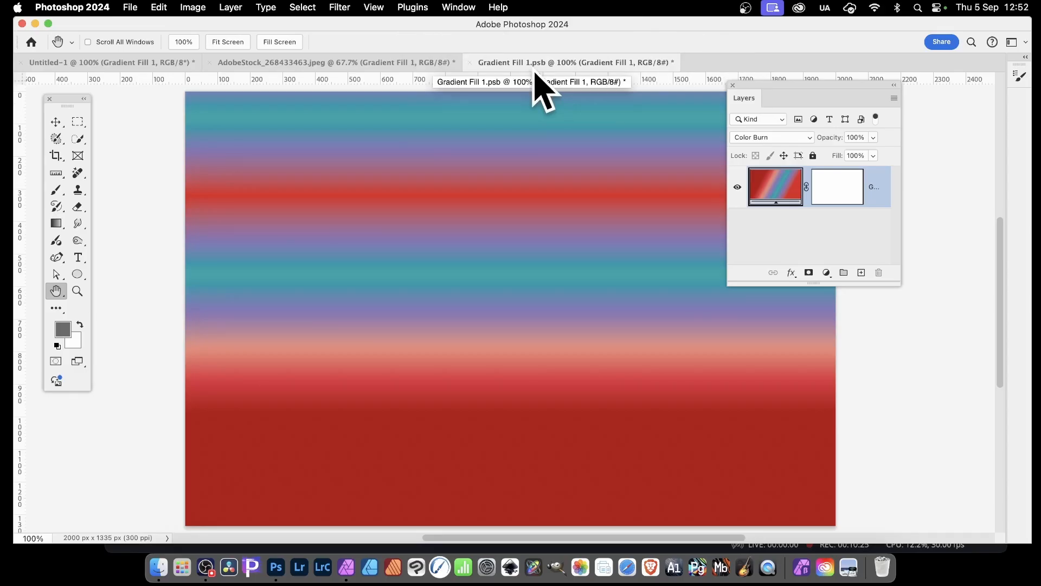
pyautogui.click(474, 63)
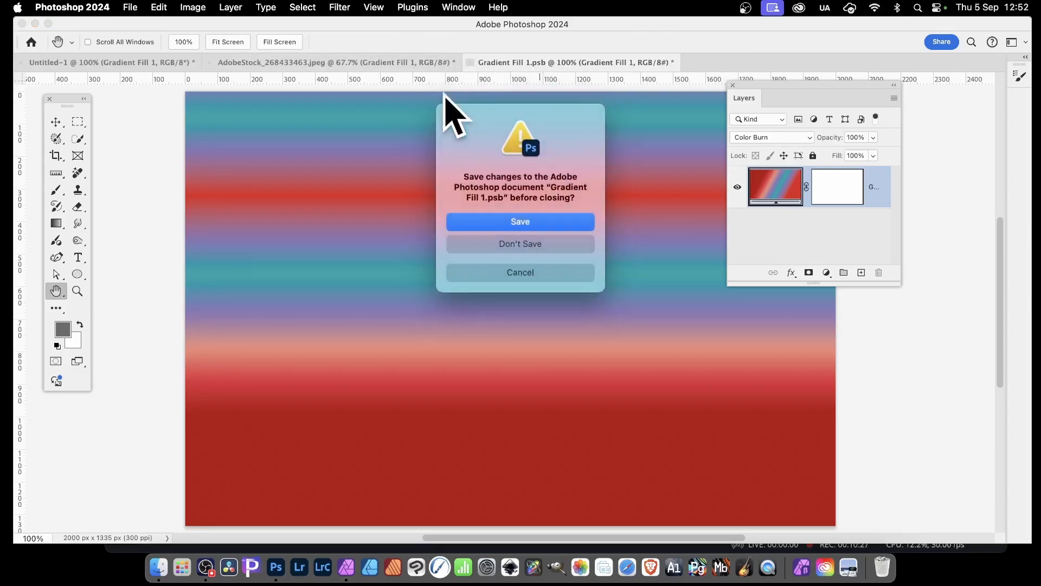
pyautogui.click(525, 223)
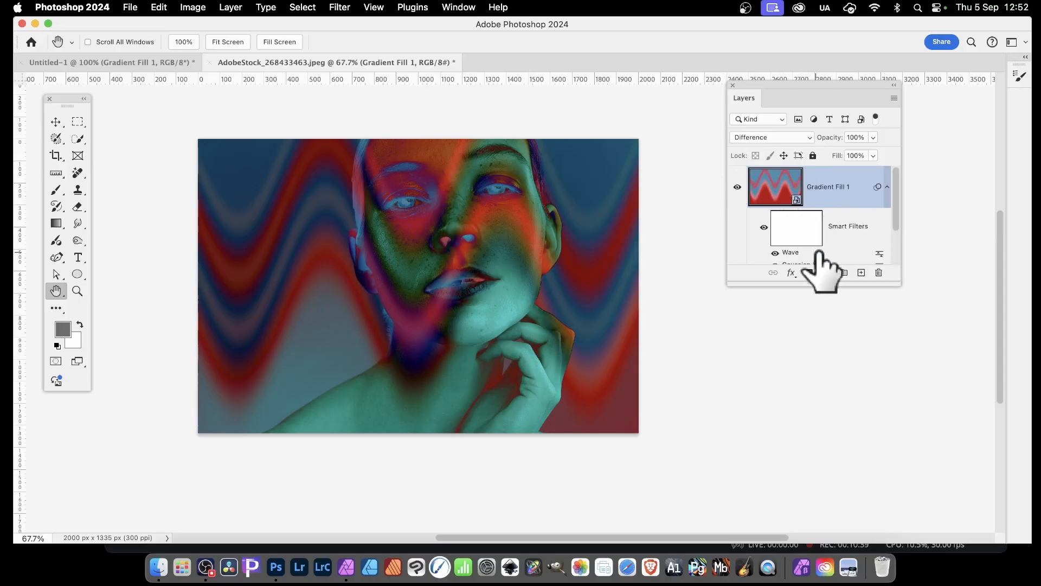
# - Enlarge the layer list and delete the gradient smart object with its Wave and Gaussian Blur filters
pyautogui.scroll(-1, 833, 242)
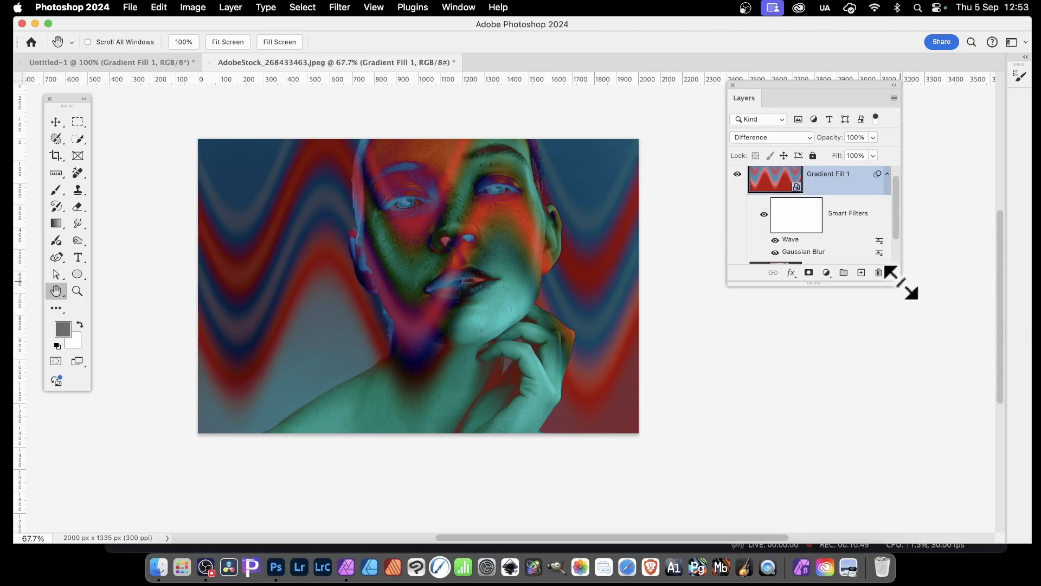
pyautogui.moveTo(901, 289); pyautogui.dragTo(916, 386)
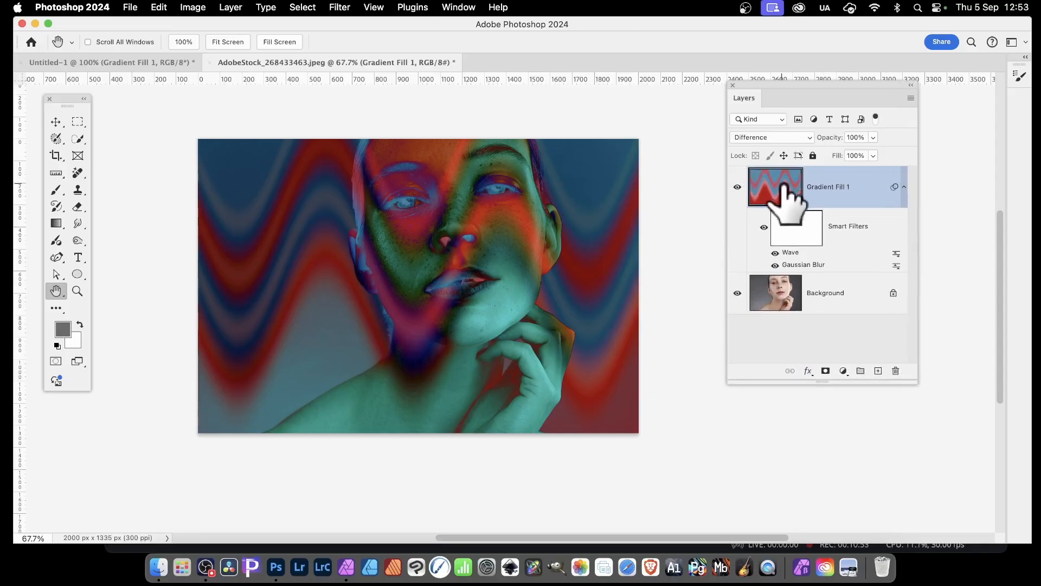
pyautogui.press('BackSpace')
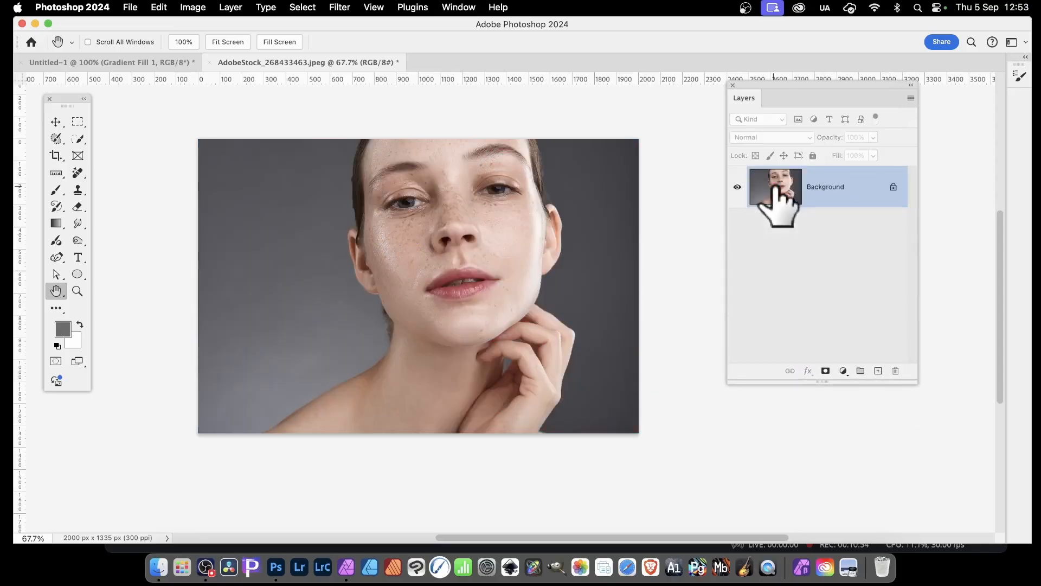
# - Create a new gradient fill layer above the portrait with a Red colour label, Normal mode and 100% opacity
pyautogui.click(230, 8)
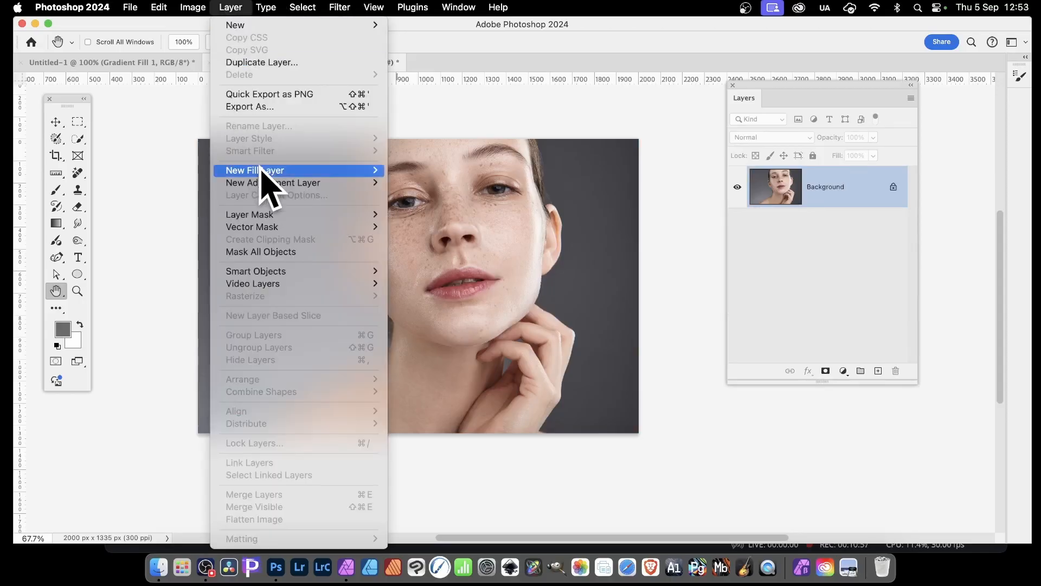
pyautogui.moveTo(278, 169)
pyautogui.click(450, 183)
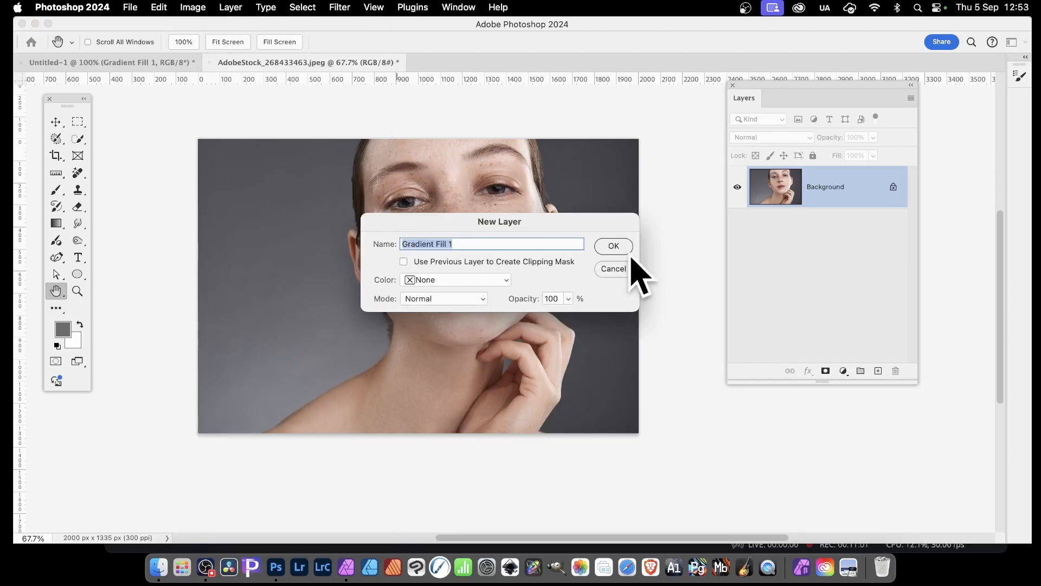
pyautogui.click(434, 281)
pyautogui.click(433, 298)
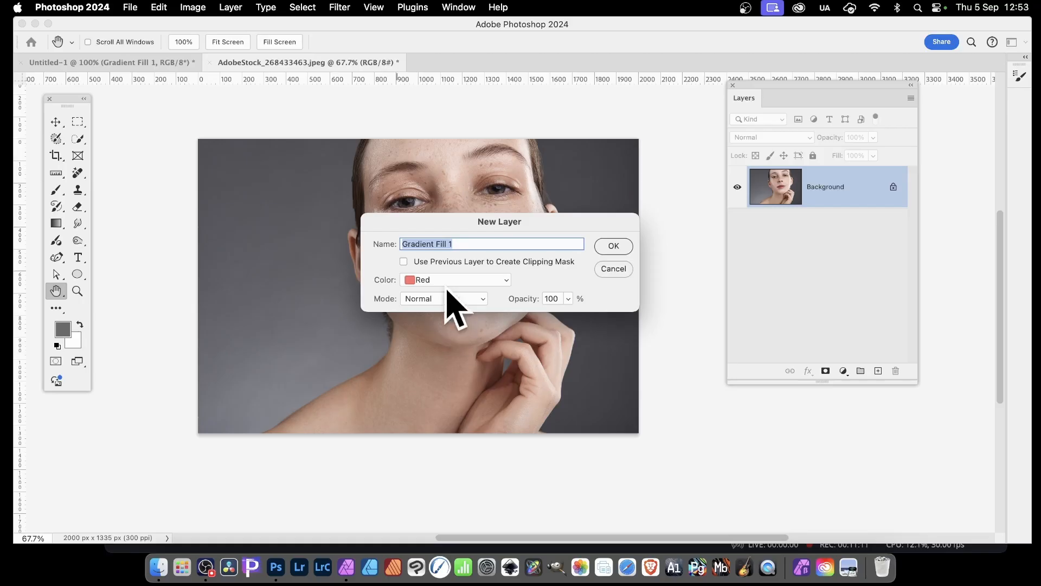
pyautogui.click(620, 248)
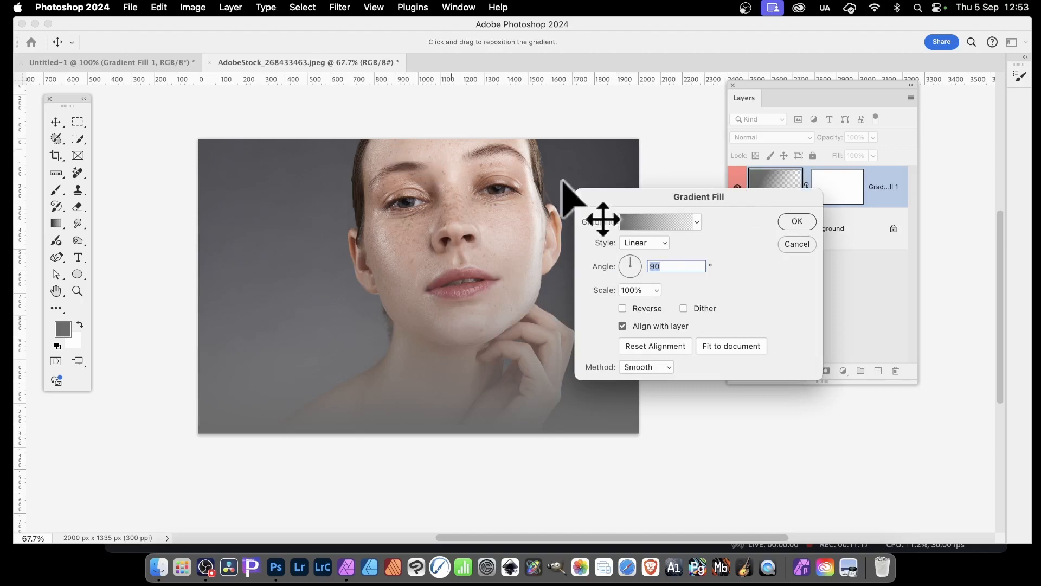
# - Apply the blue, yellow, blue preset to the new gradient fill and set its style to Angle
pyautogui.click(697, 221)
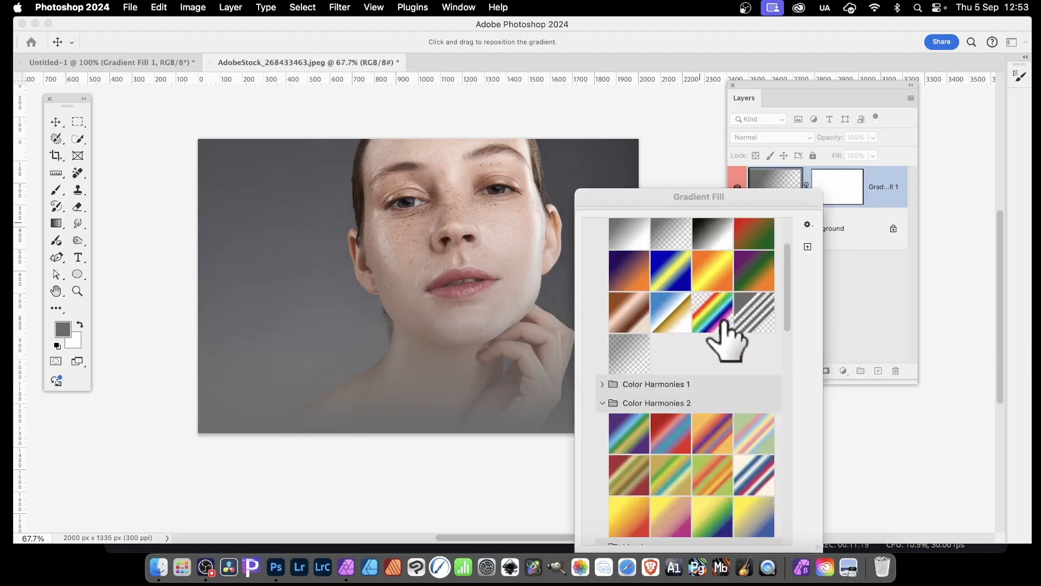
pyautogui.click(672, 274)
pyautogui.click(704, 199)
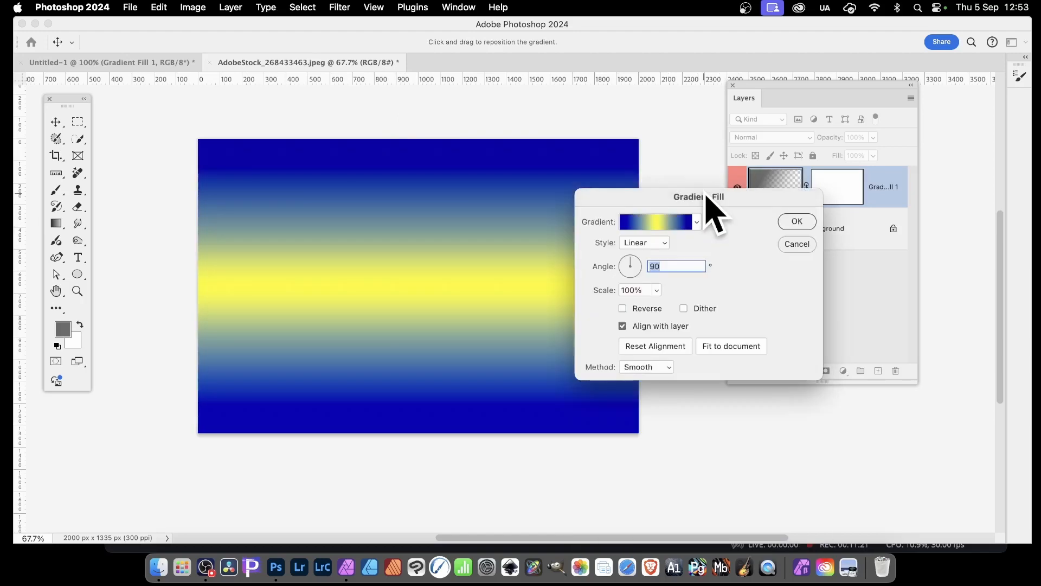
pyautogui.click(641, 246)
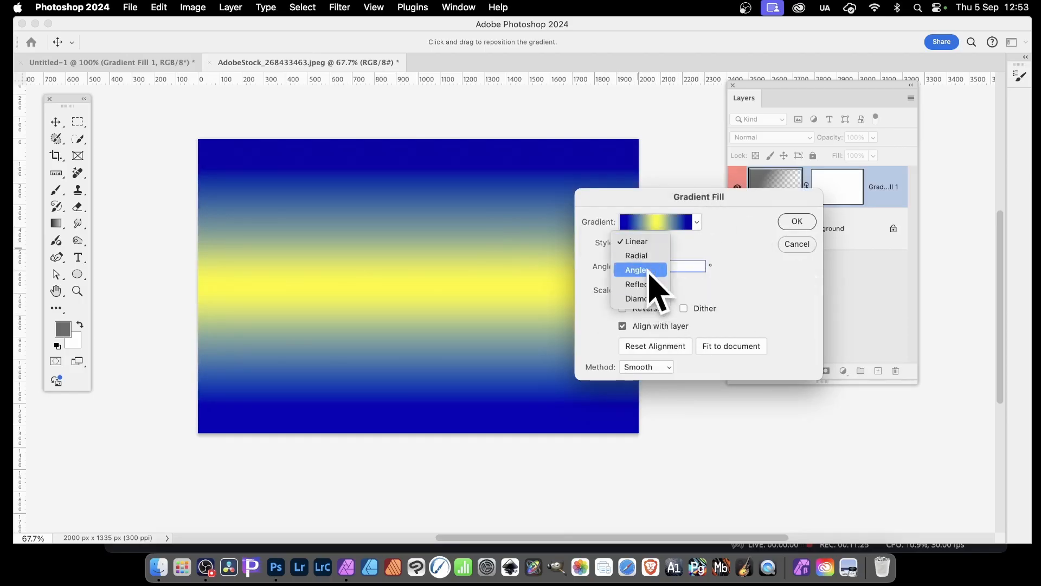
pyautogui.click(649, 272)
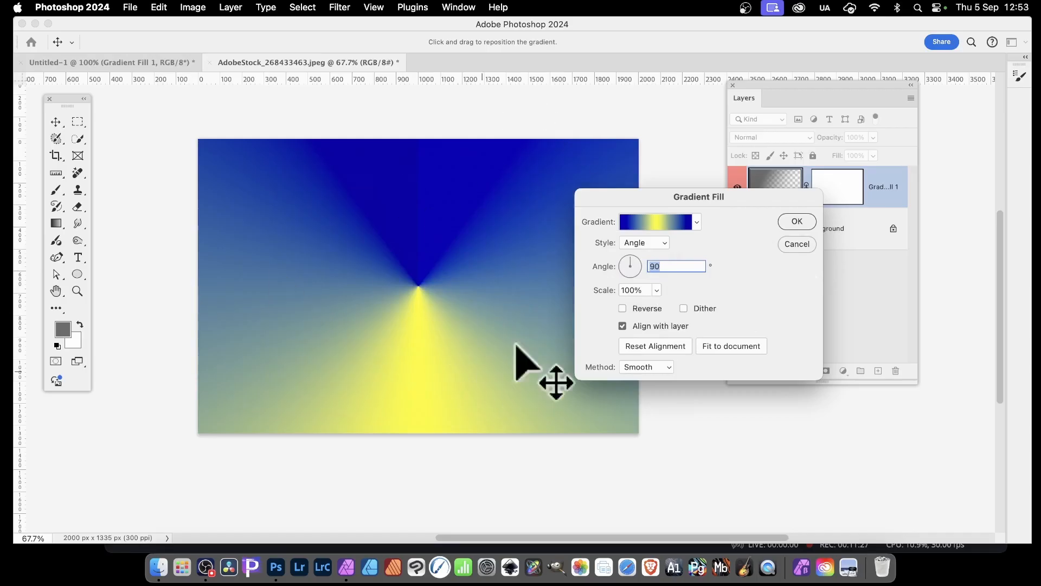
# - Set the angle gradient's scale to 173% and move its centre up close to the canvas's upper edge
pyautogui.click(657, 290)
pyautogui.moveTo(658, 307); pyautogui.dragTo(643, 307)
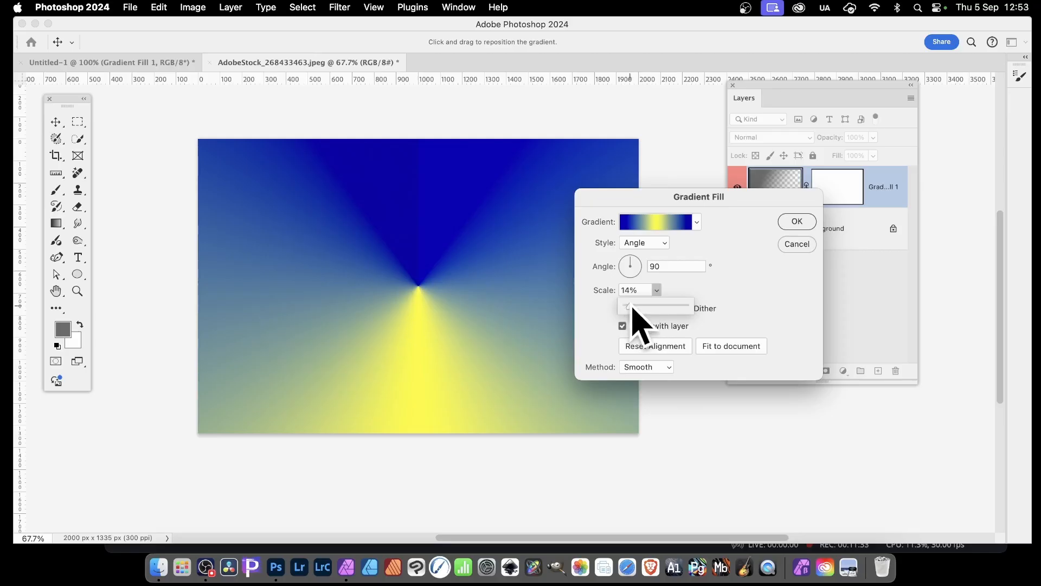
pyautogui.moveTo(633, 308); pyautogui.dragTo(665, 306)
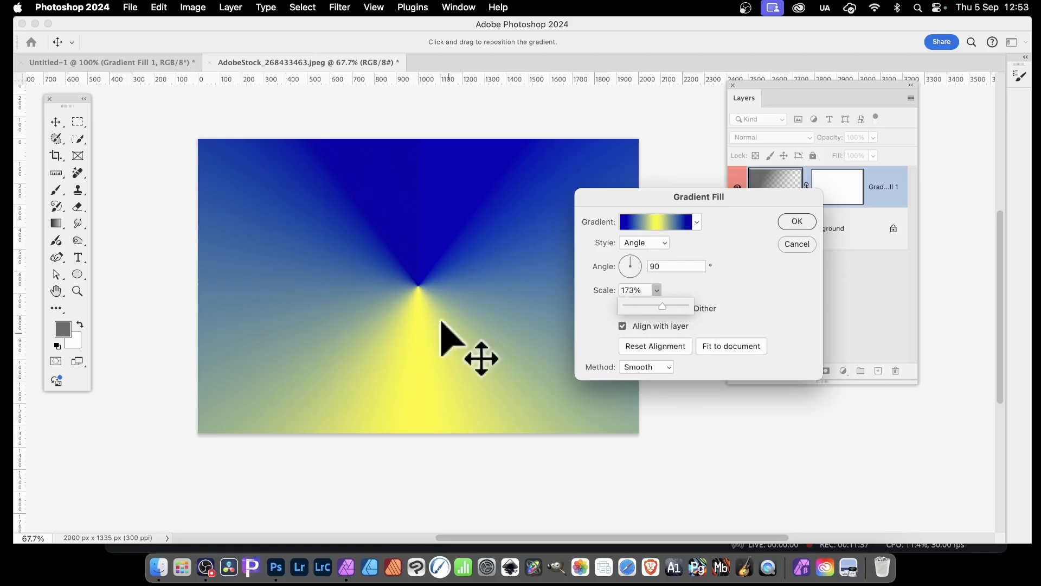
pyautogui.moveTo(424, 288); pyautogui.dragTo(413, 171)
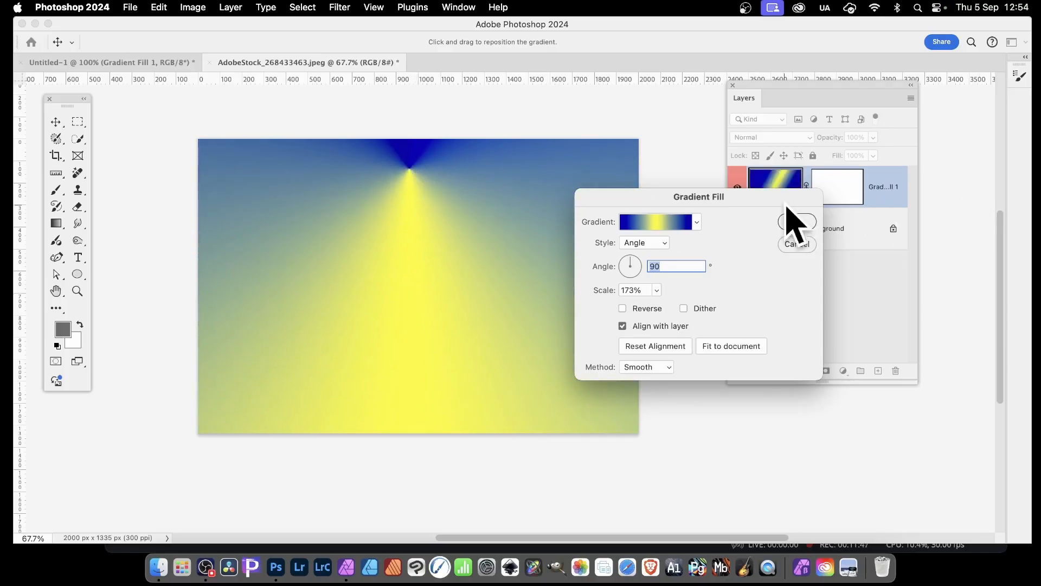
pyautogui.click(795, 221)
pyautogui.press('h')
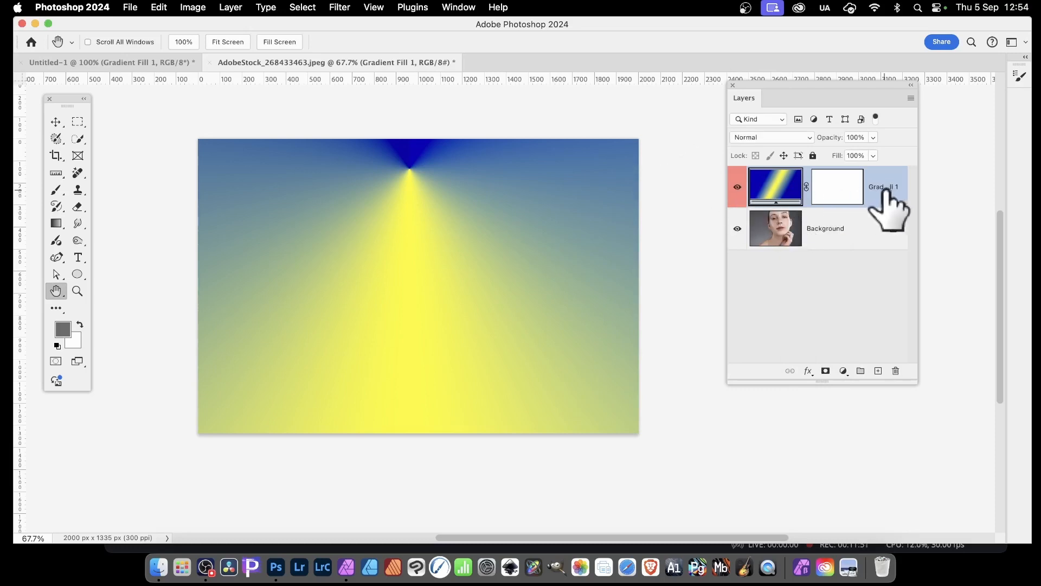
# - Duplicate the gradient fill layer as Gradient Fill 1 copy in the same document
pyautogui.rightClick(779, 188)
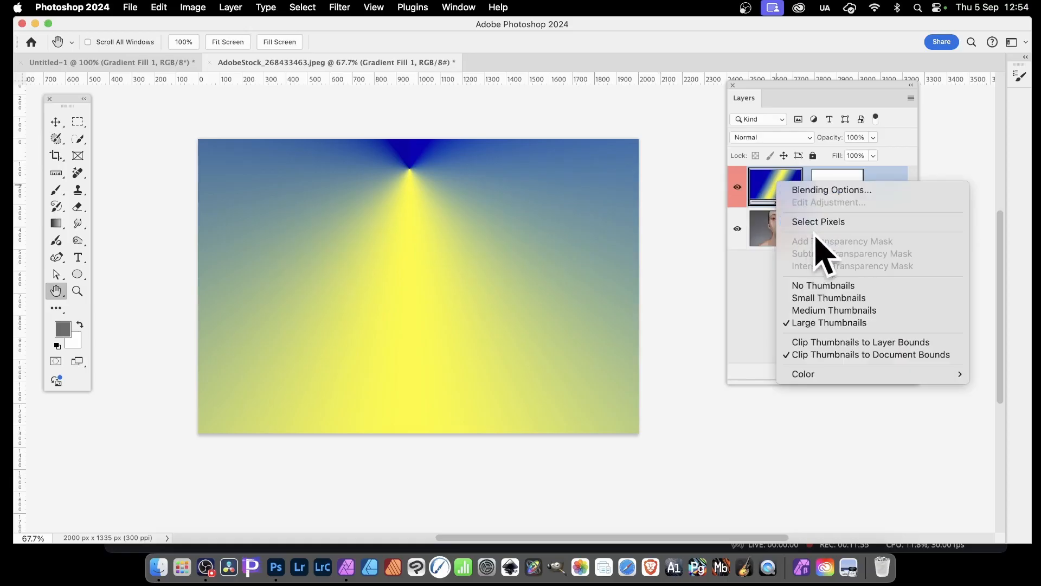
pyautogui.click(754, 285)
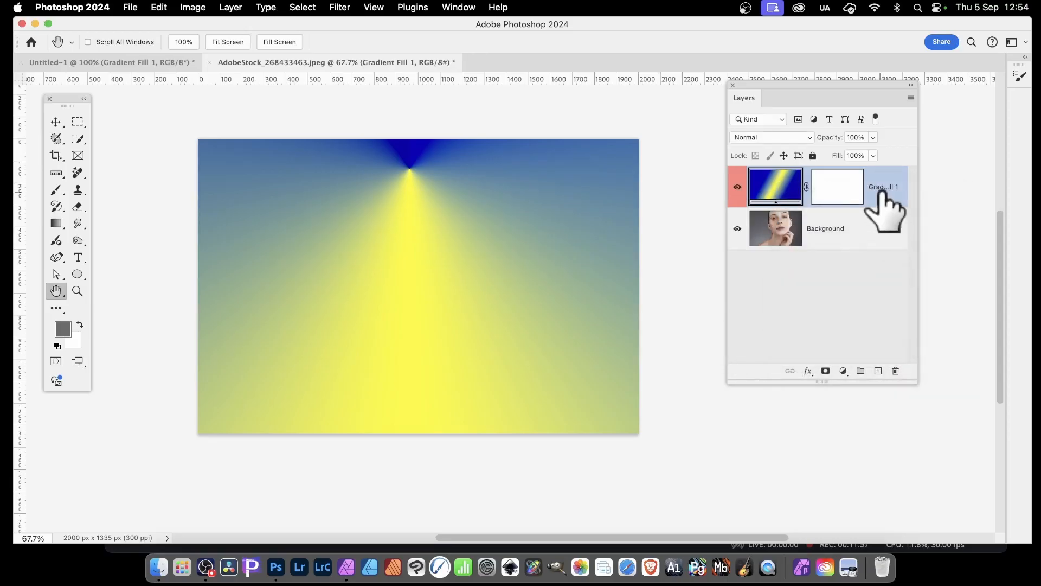
pyautogui.rightClick(883, 192)
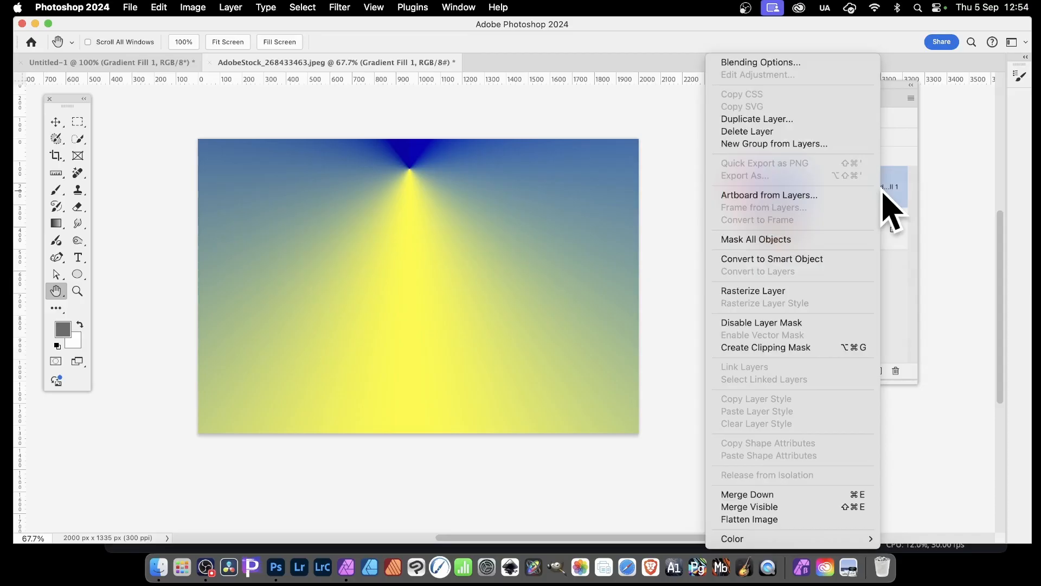
pyautogui.click(782, 119)
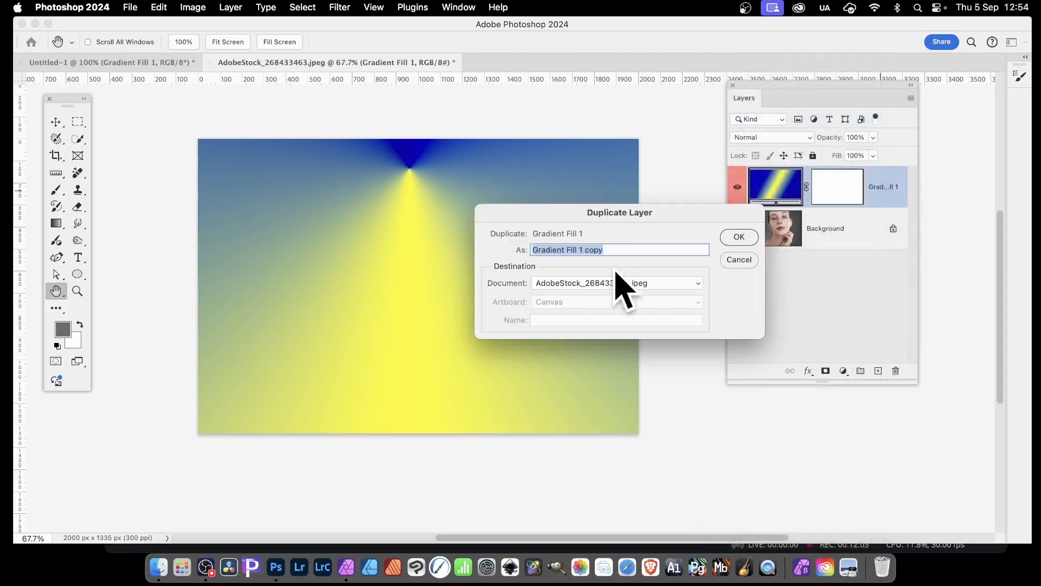
pyautogui.click(738, 237)
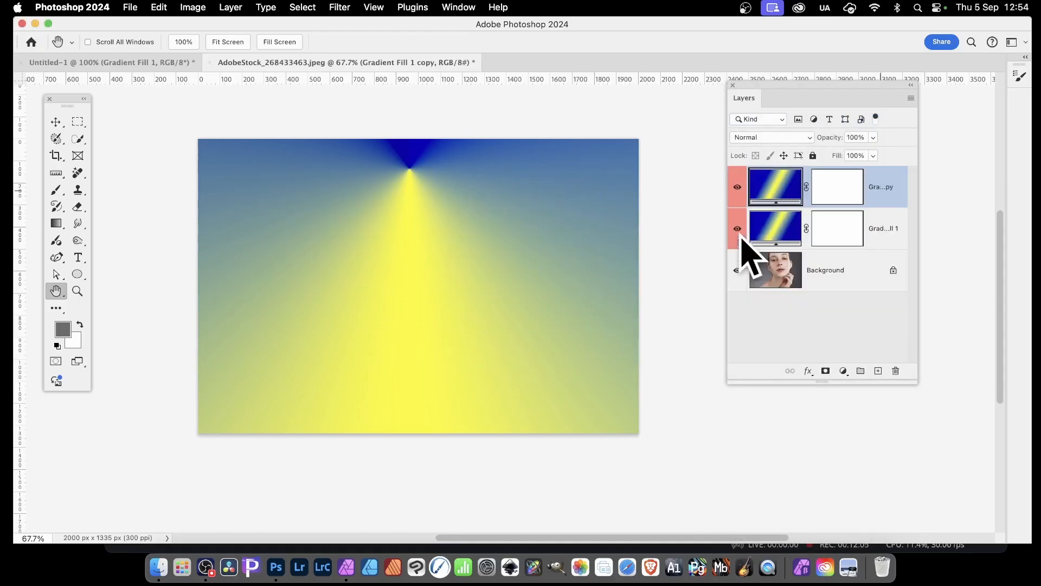
# - Move the duplicate gradient's centre down near the canvas's lower edge and set its style to Radial
pyautogui.doubleClick(777, 194)
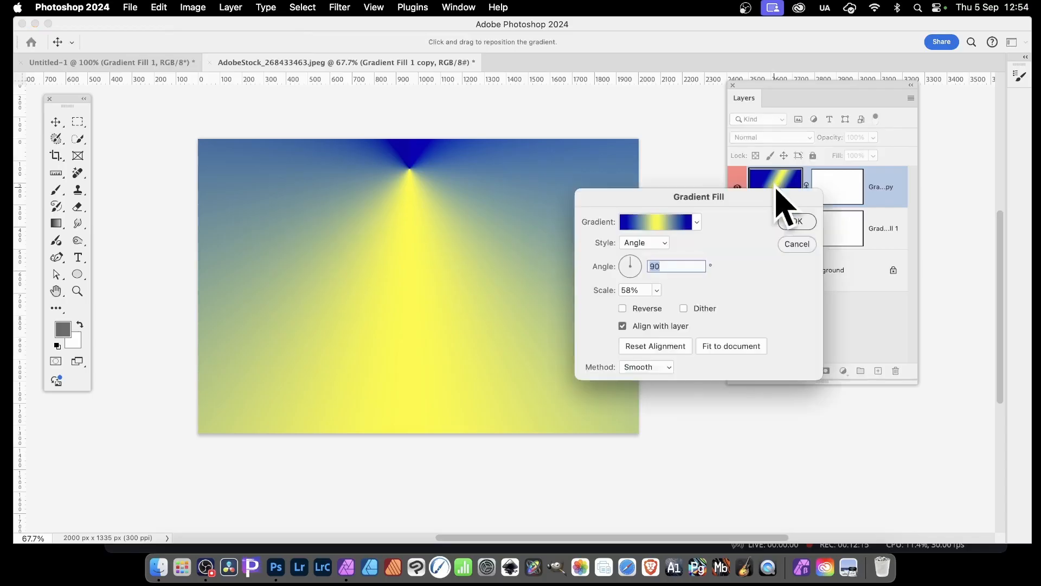
pyautogui.moveTo(408, 179); pyautogui.dragTo(411, 373)
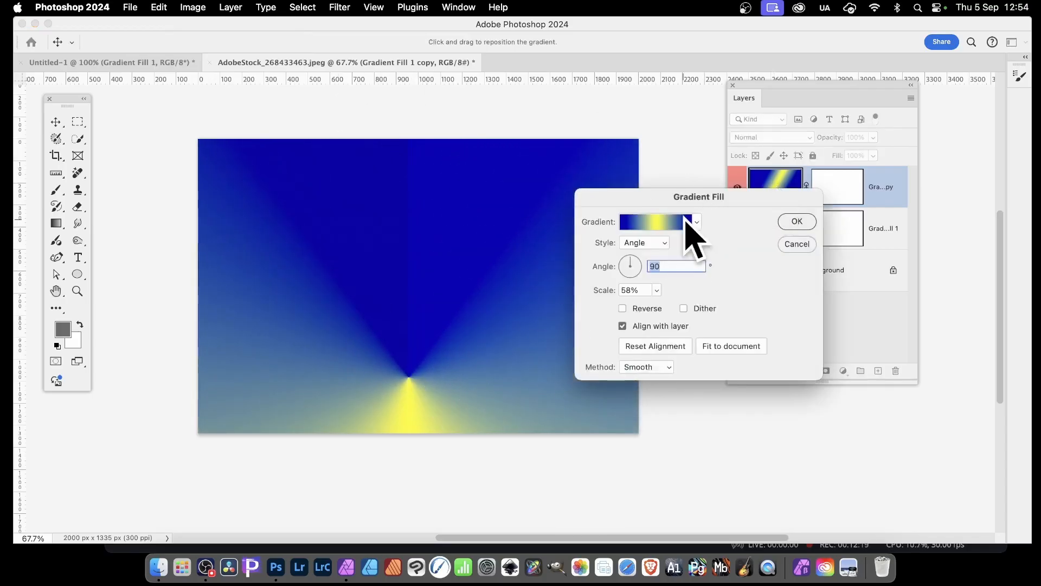
pyautogui.click(654, 242)
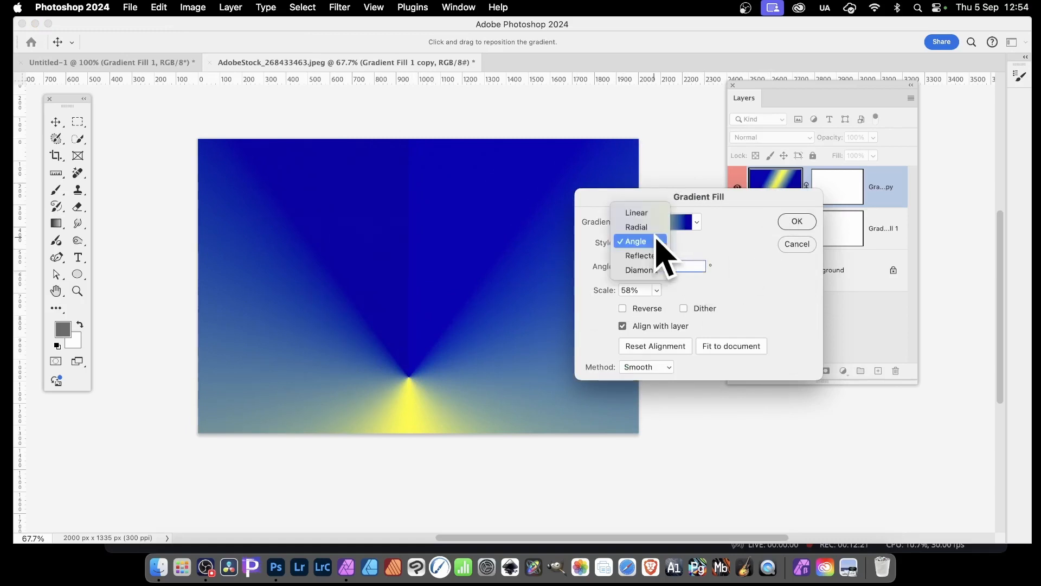
pyautogui.click(644, 226)
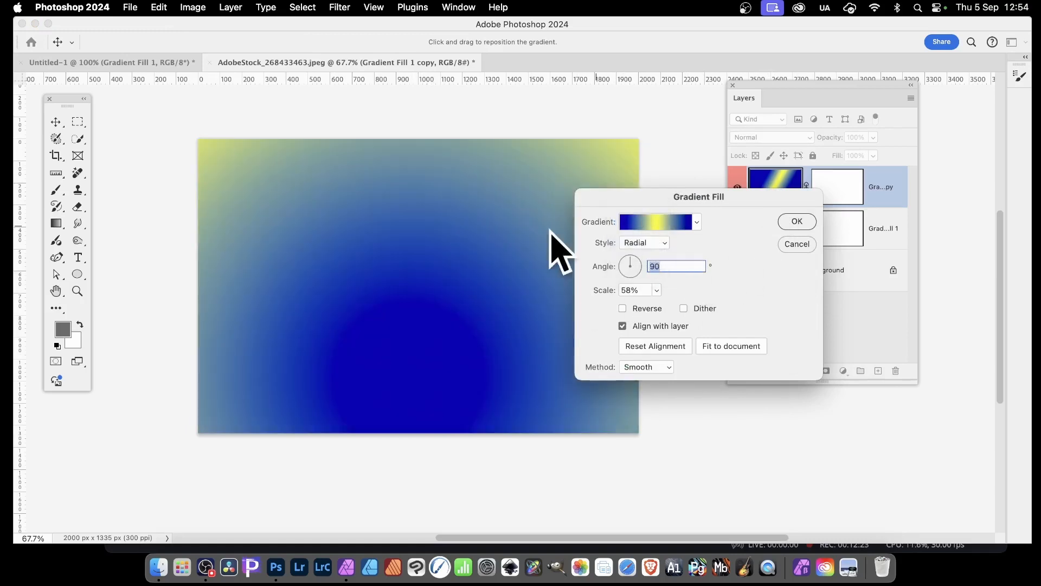
# - Reduce the duplicate radial gradient's scale so it forms a compact yellow ring on blue
pyautogui.click(657, 290)
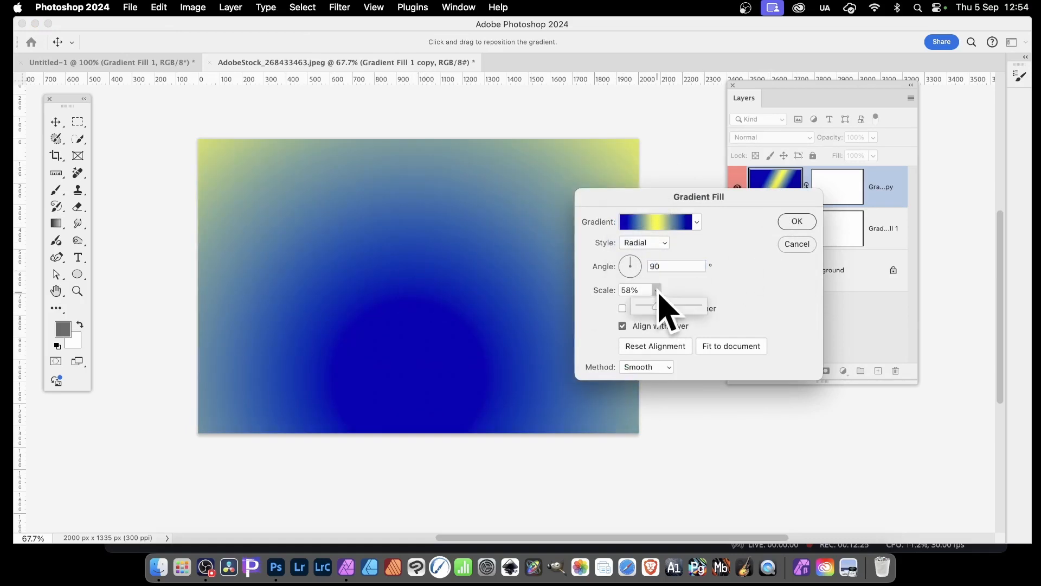
pyautogui.moveTo(660, 305); pyautogui.dragTo(645, 308)
pyautogui.click(797, 222)
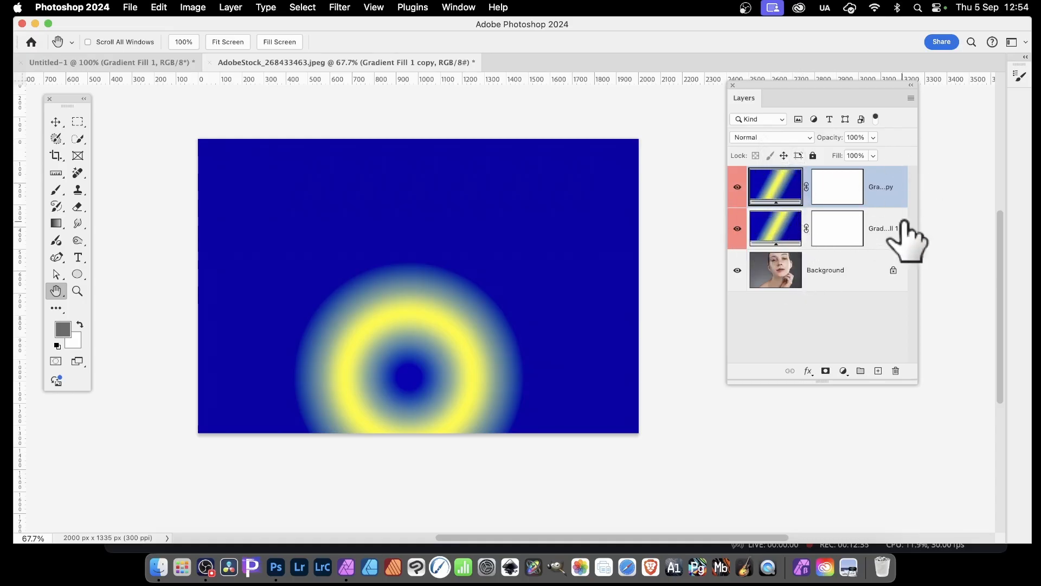
# - Set the duplicate radial gradient layer's blending mode to Difference
pyautogui.click(776, 139)
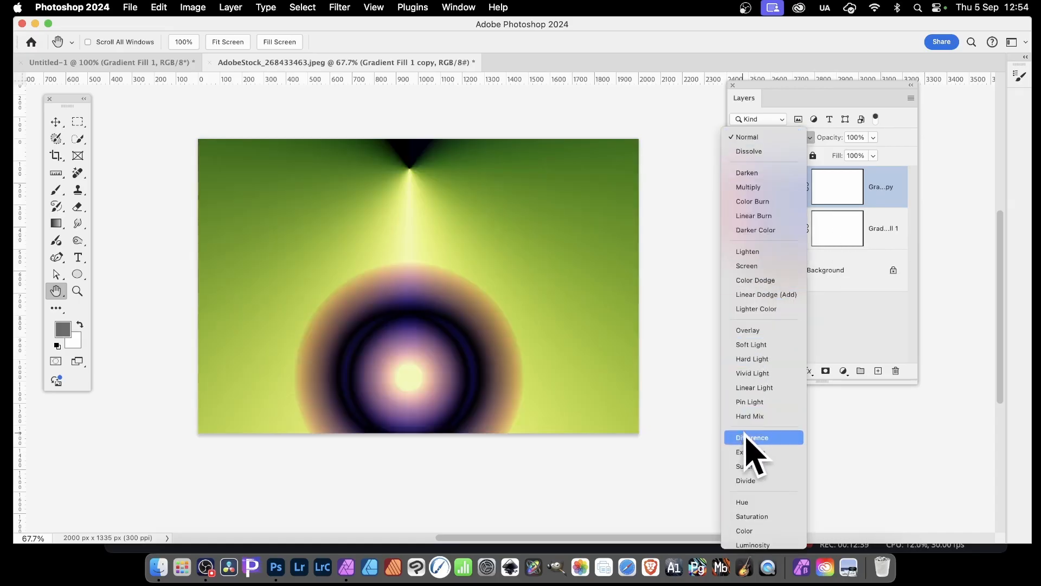
pyautogui.click(746, 437)
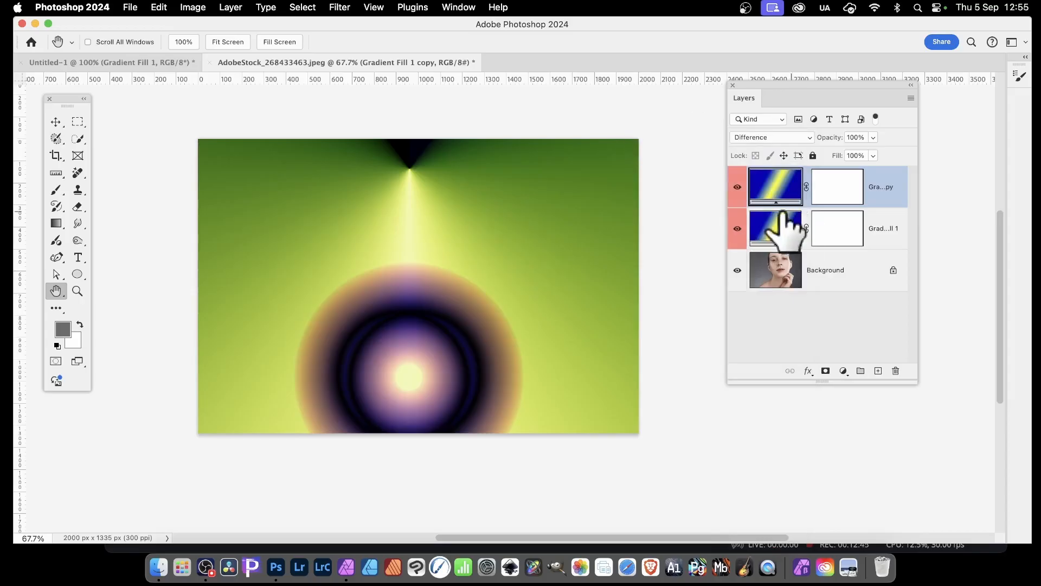
# - Apply the transparent rainbow preset to the original Gradient Fill 1 layer beneath the duplicate
pyautogui.click(781, 241)
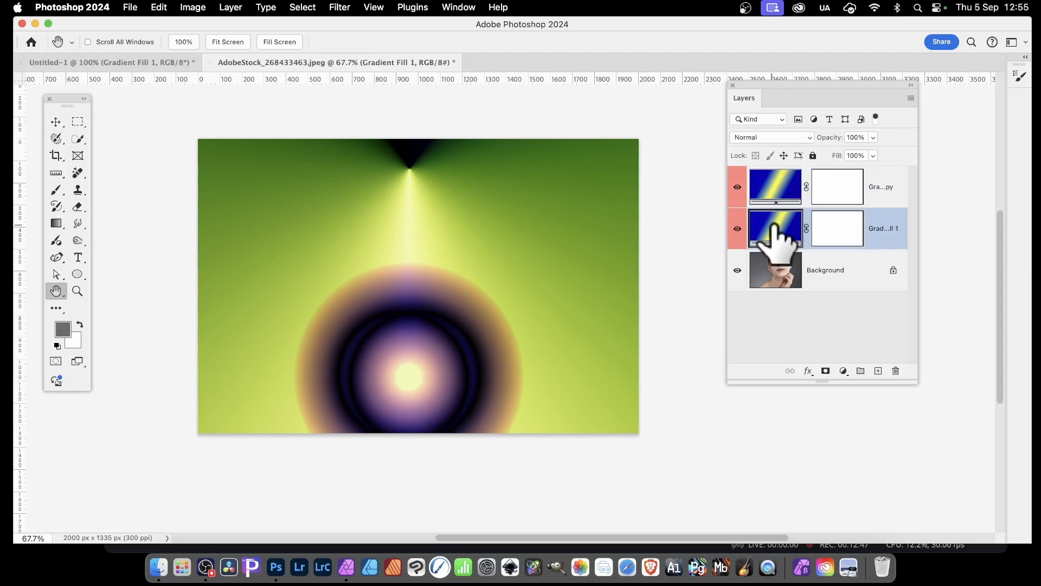
pyautogui.doubleClick(775, 227)
pyautogui.click(700, 226)
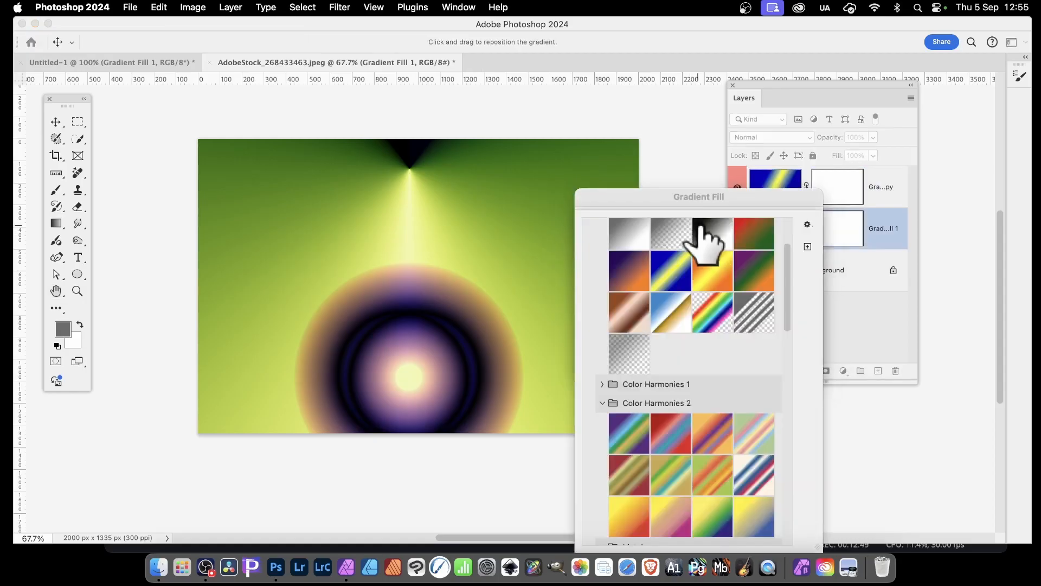
pyautogui.click(719, 312)
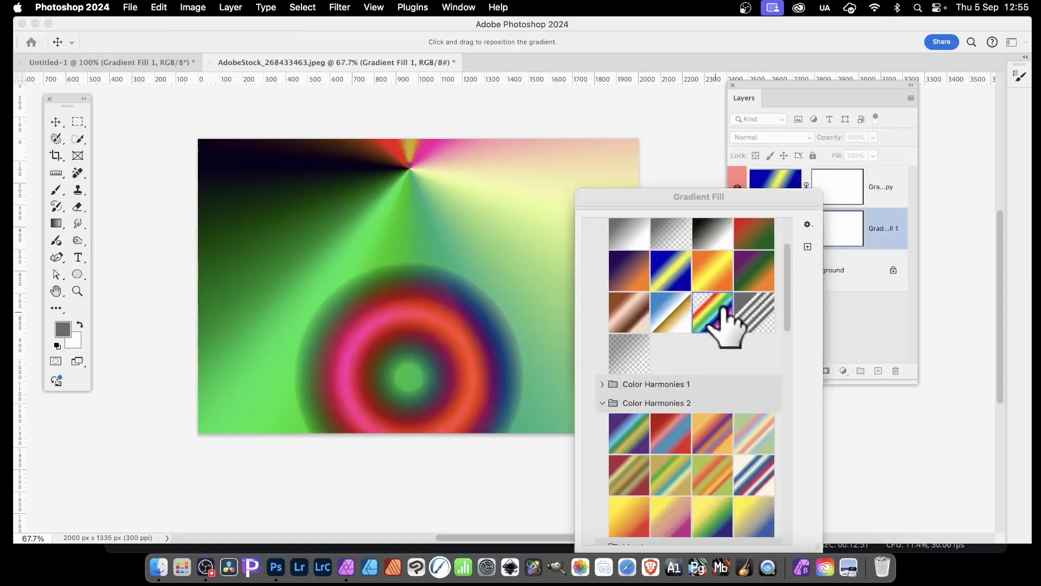
pyautogui.click(726, 208)
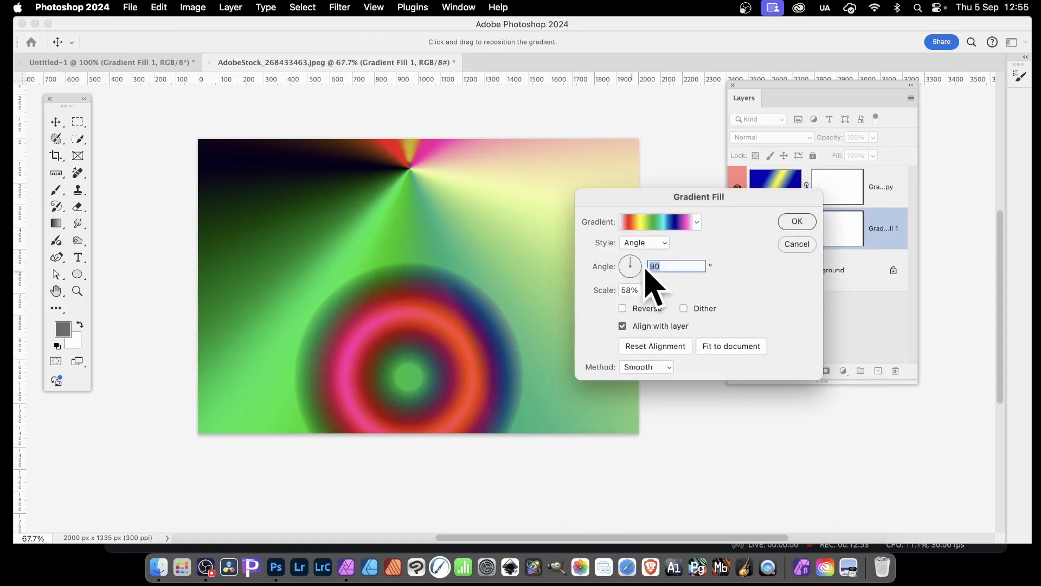
# - Move the rainbow angle gradient's centre down to just below the portrait's lips
pyautogui.moveTo(409, 345); pyautogui.dragTo(408, 506)
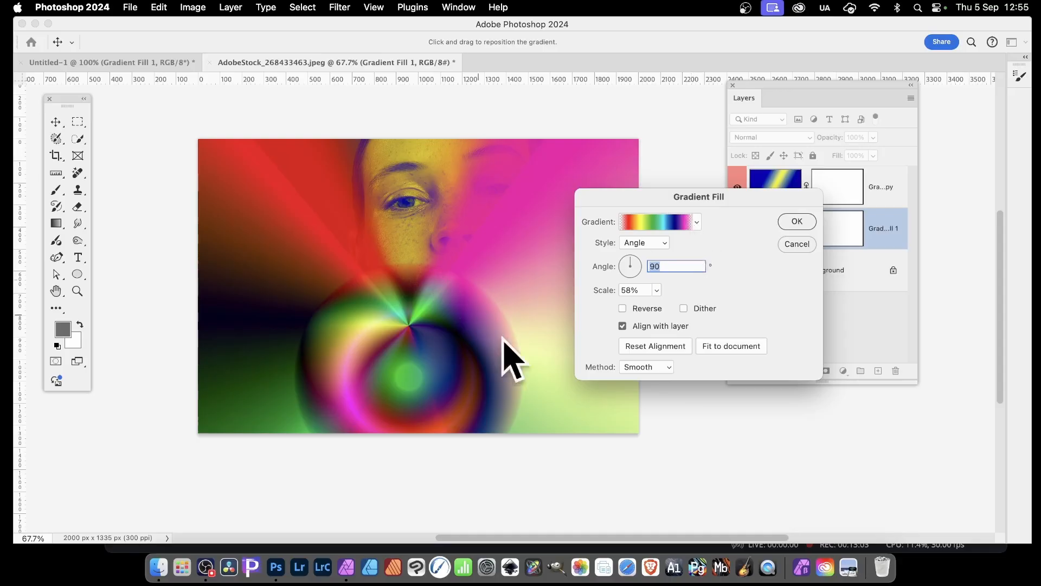
pyautogui.moveTo(404, 320); pyautogui.dragTo(447, 346)
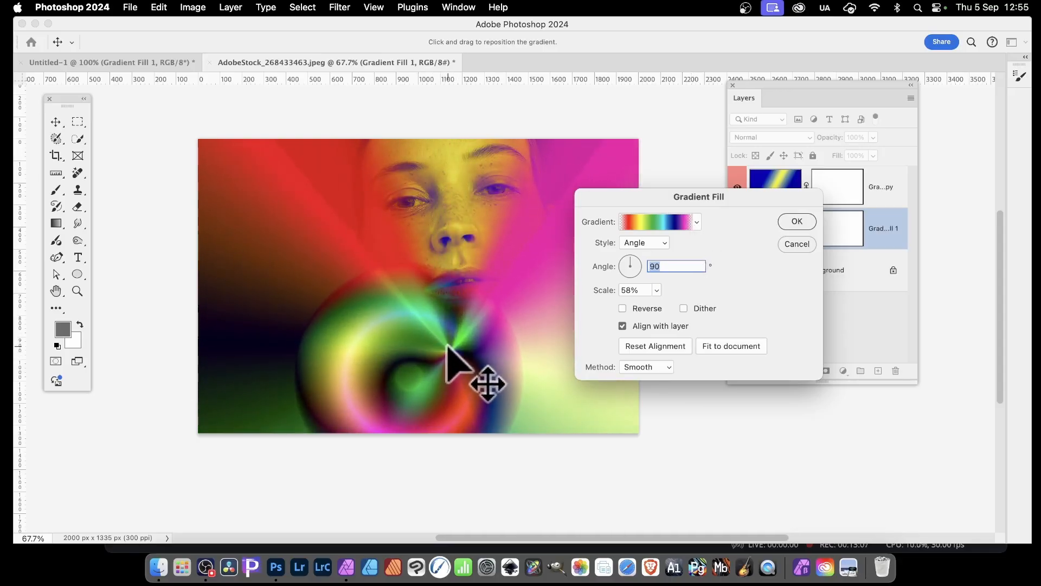
pyautogui.click(797, 220)
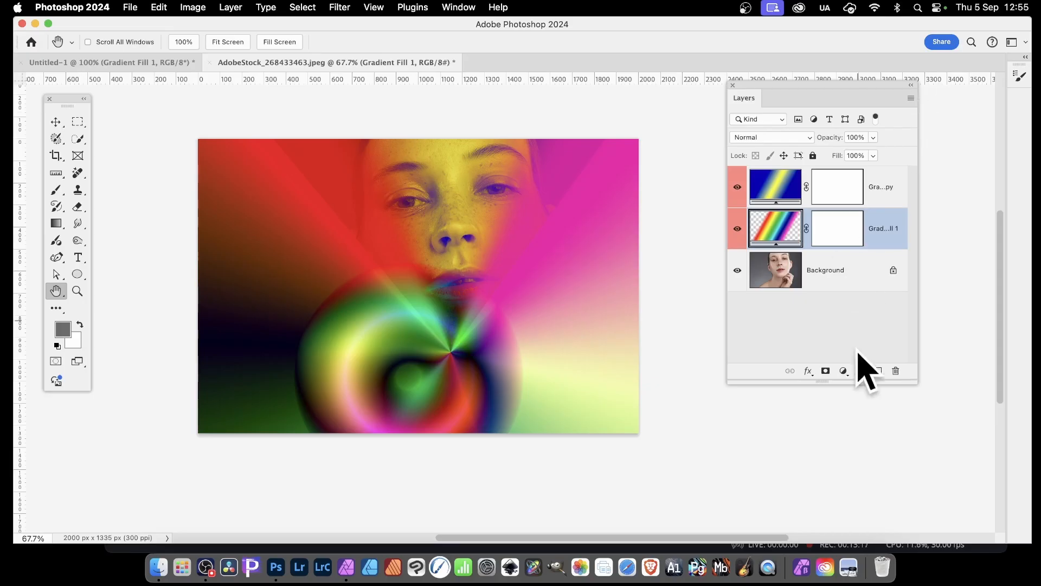
# - Flatten the portrait document with its gradient fills into a single background layer
pyautogui.click(811, 315)
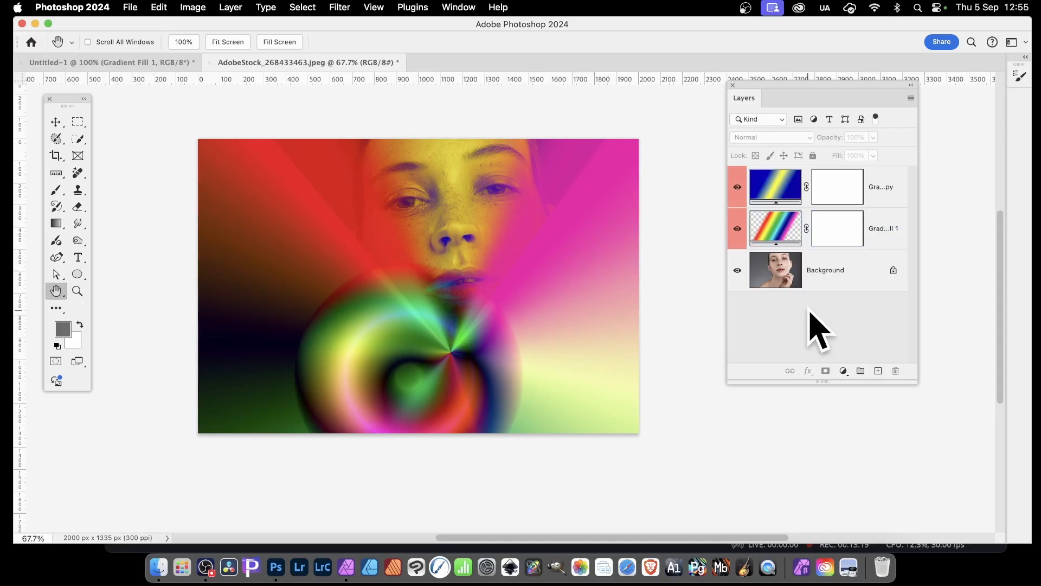
pyautogui.click(231, 8)
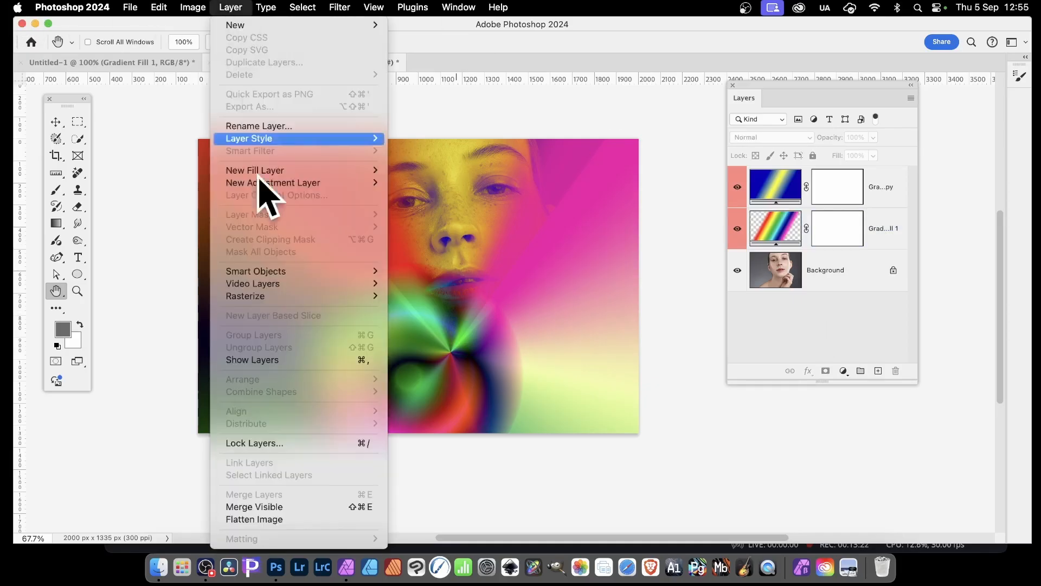
pyautogui.click(295, 520)
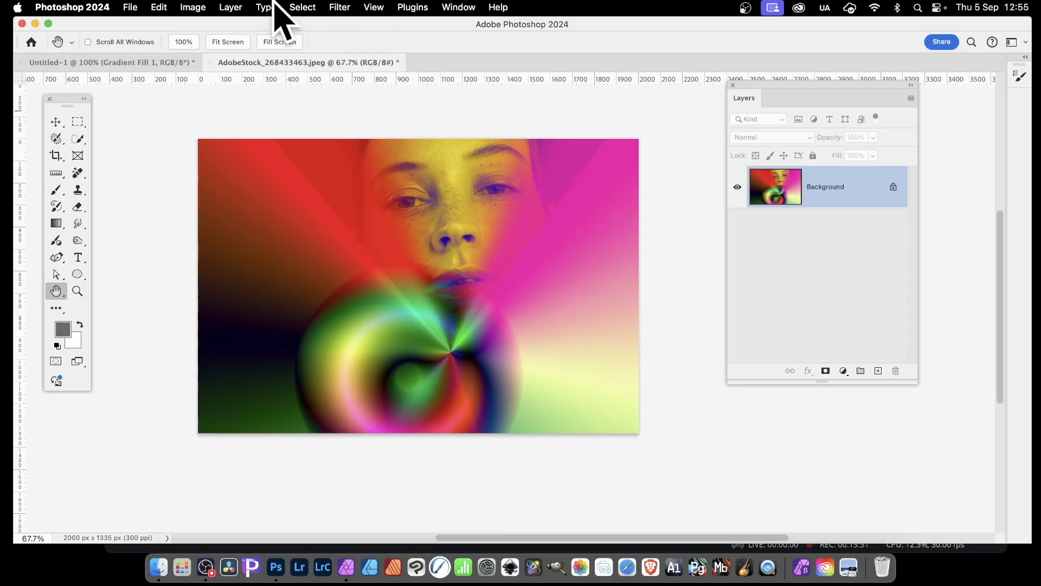
pyautogui.click(230, 6)
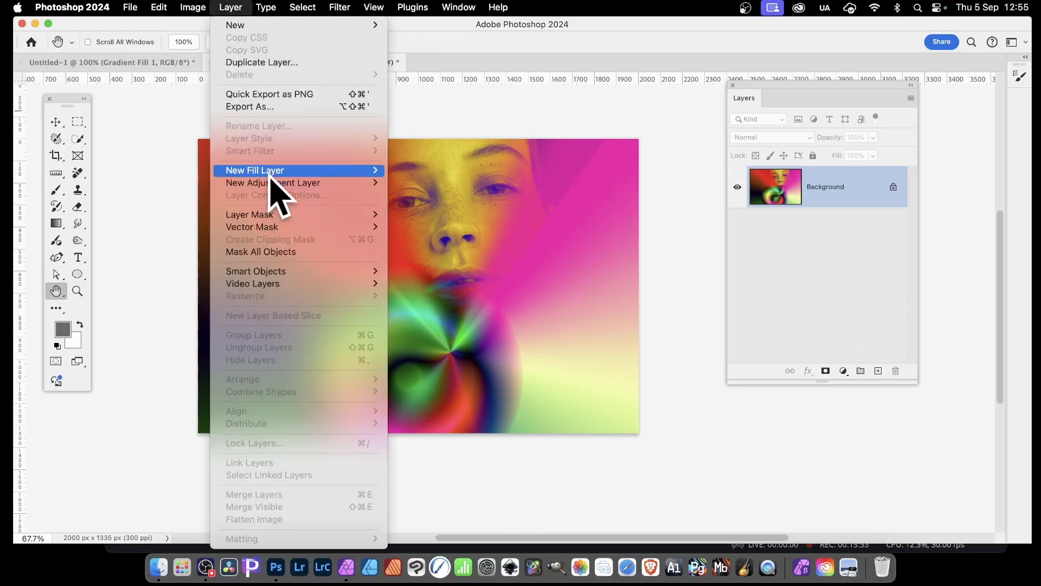
pyautogui.moveTo(266, 172)
pyautogui.click(460, 183)
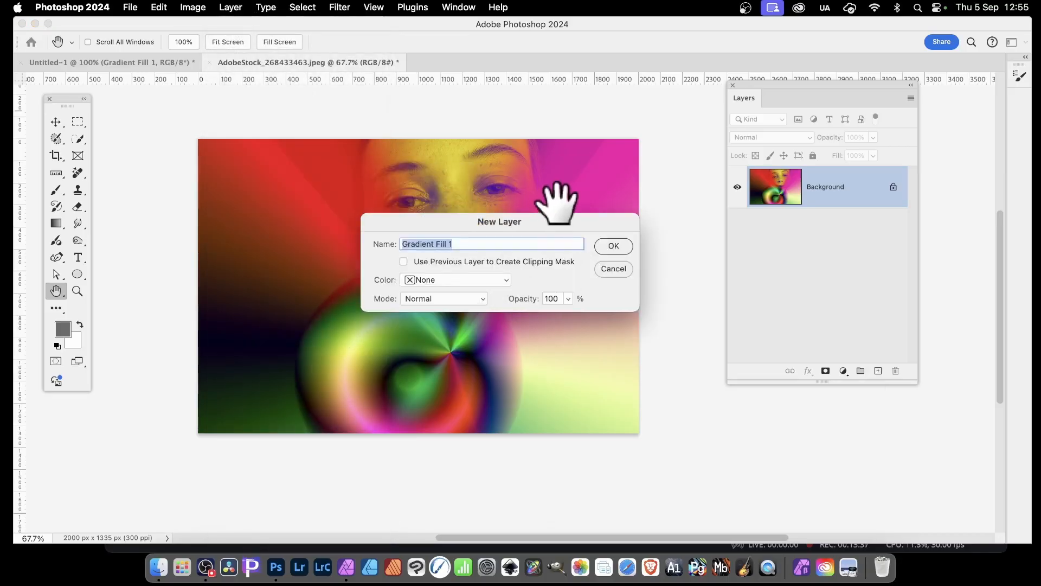
pyautogui.click(614, 246)
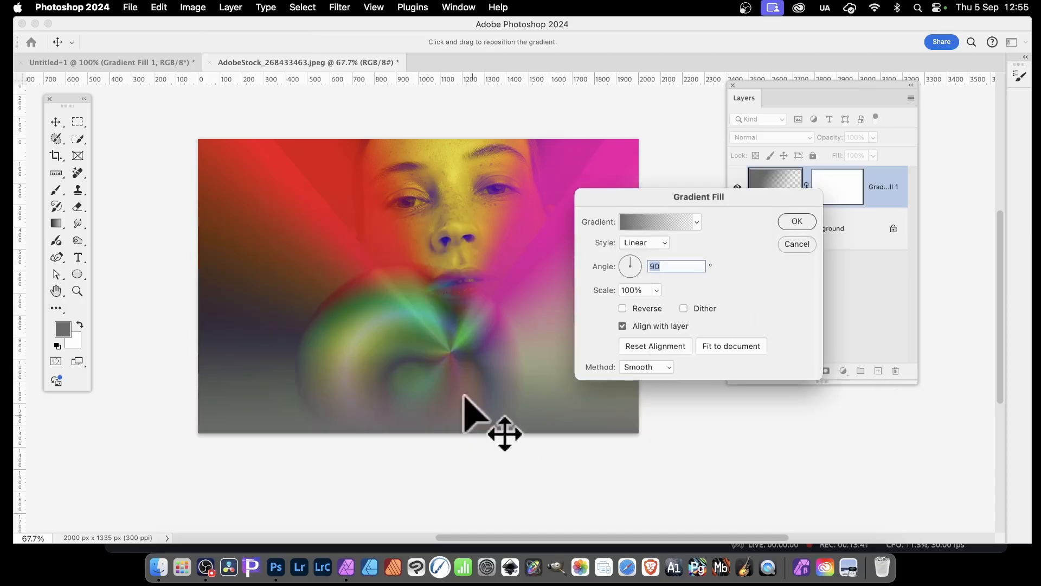
pyautogui.moveTo(448, 359)
pyautogui.mouseDown()
pyautogui.moveTo(442, 216)
pyautogui.moveTo(459, 353)
pyautogui.mouseUp()
pyautogui.click(809, 244)
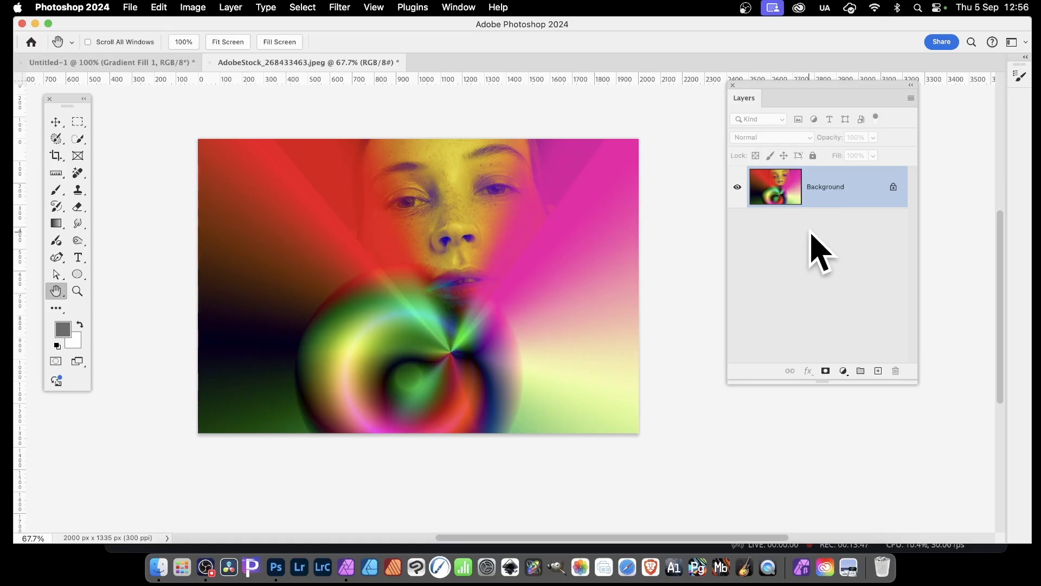
# - Switch to the Untitled-1 document and set its diamond gradient fill's method to Stripes
pyautogui.click(109, 63)
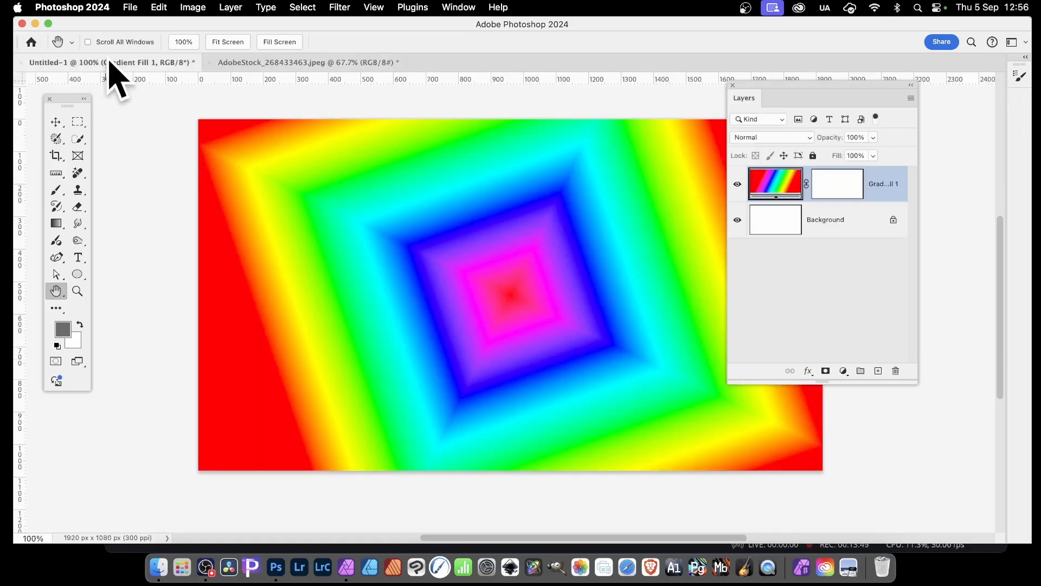
pyautogui.doubleClick(780, 192)
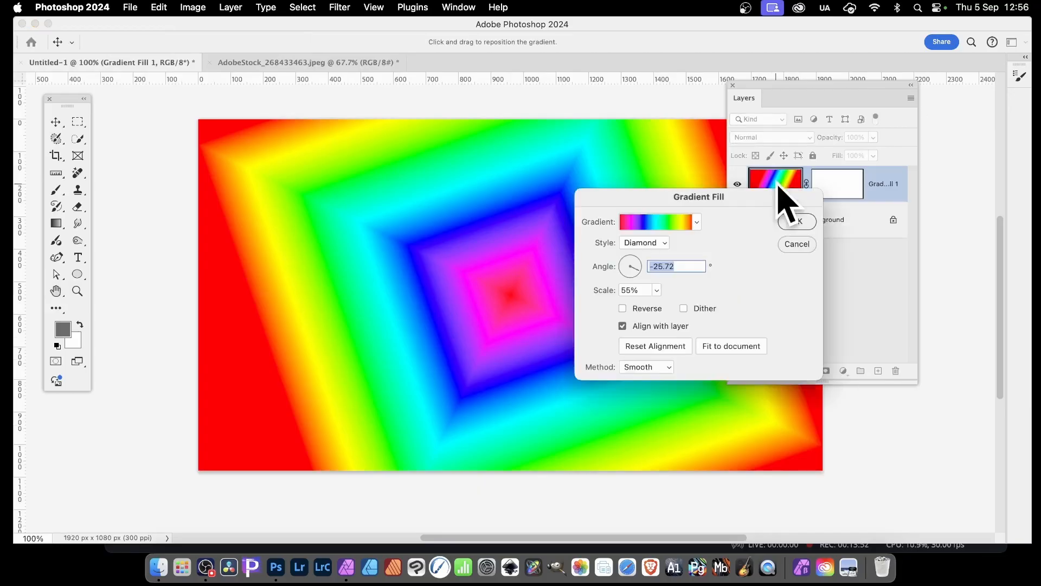
pyautogui.click(653, 367)
pyautogui.click(658, 380)
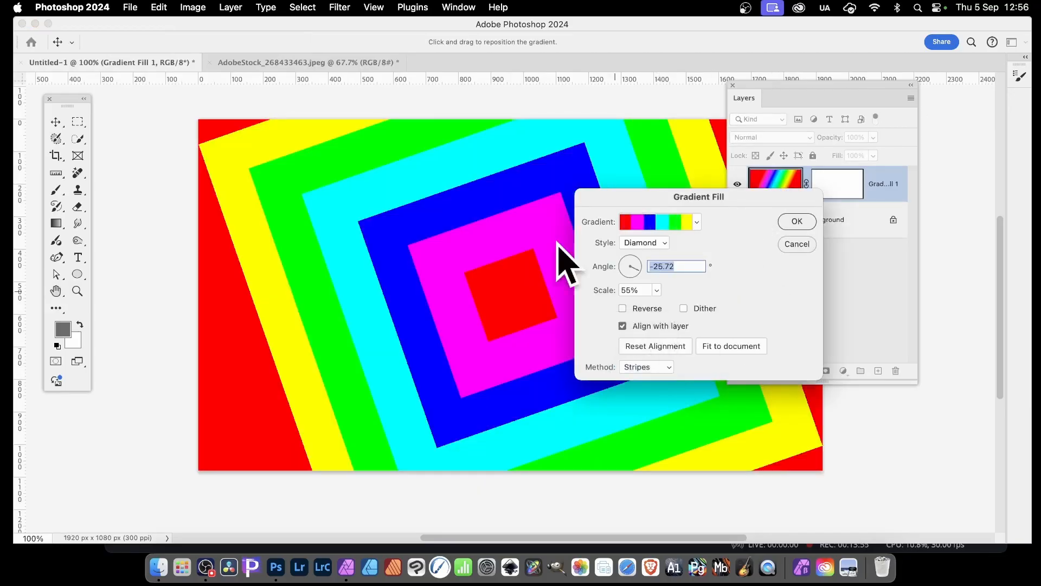
# - Set the striped diamond gradient's scale to 26% and its angle to -13.01°
pyautogui.click(657, 290)
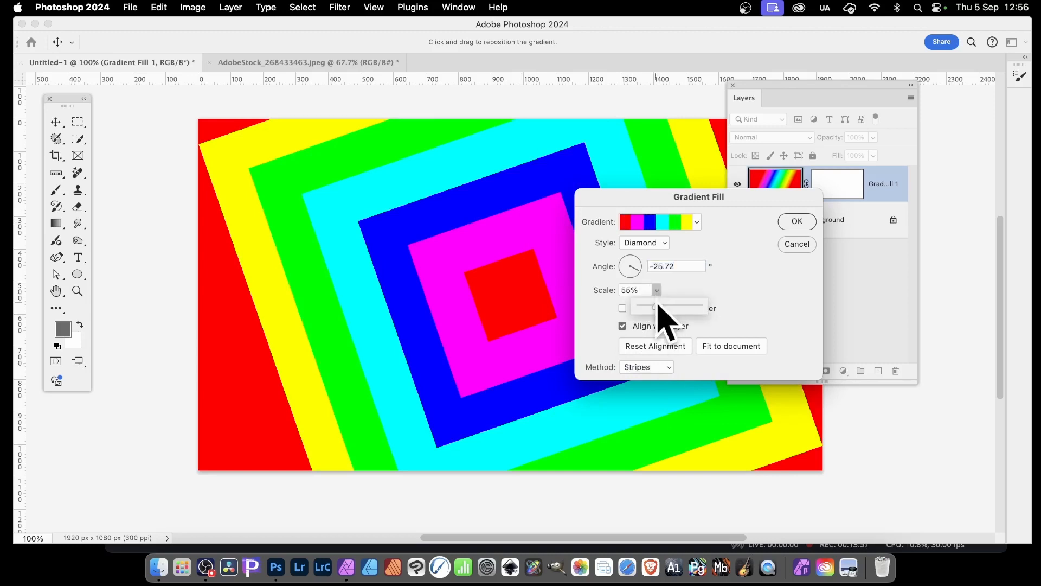
pyautogui.moveTo(658, 306); pyautogui.dragTo(645, 307)
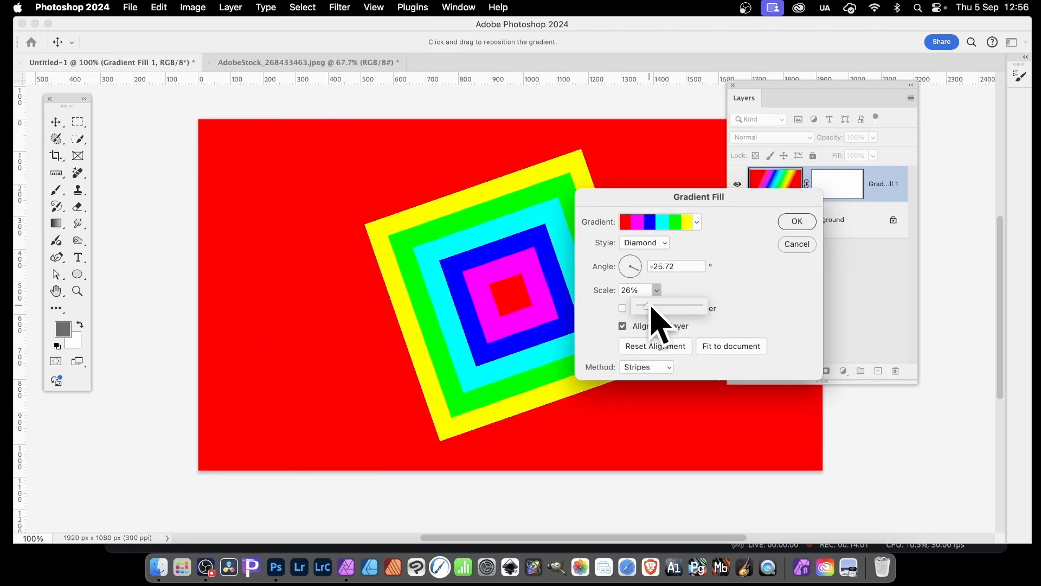
pyautogui.click(638, 271)
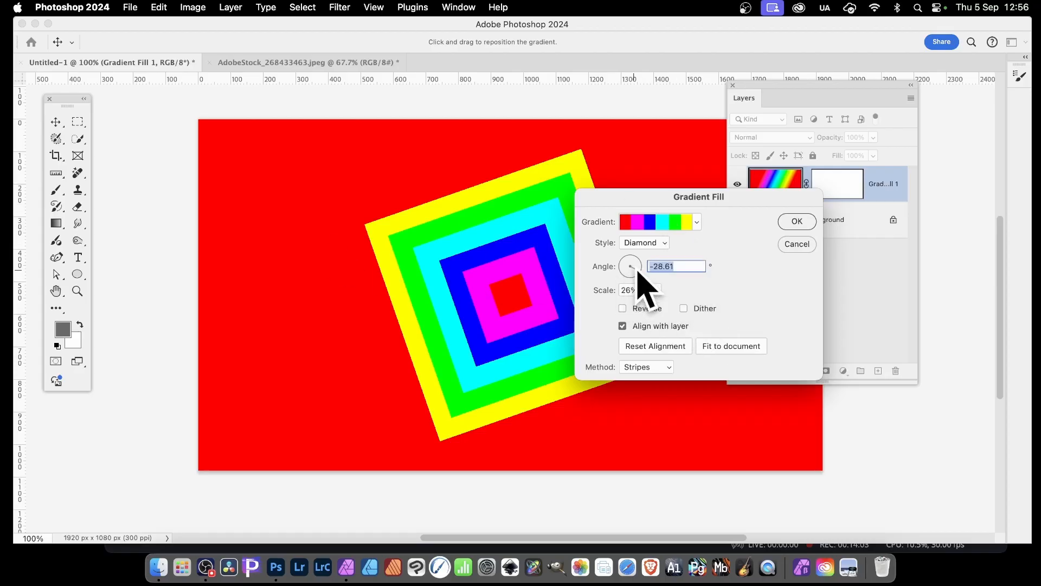
pyautogui.click(796, 223)
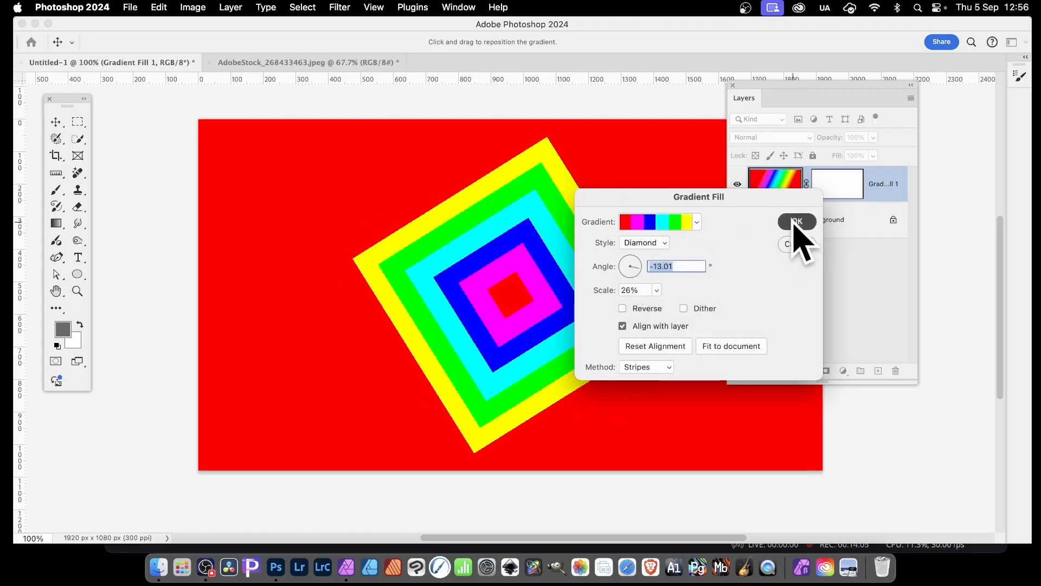
pyautogui.press('h')
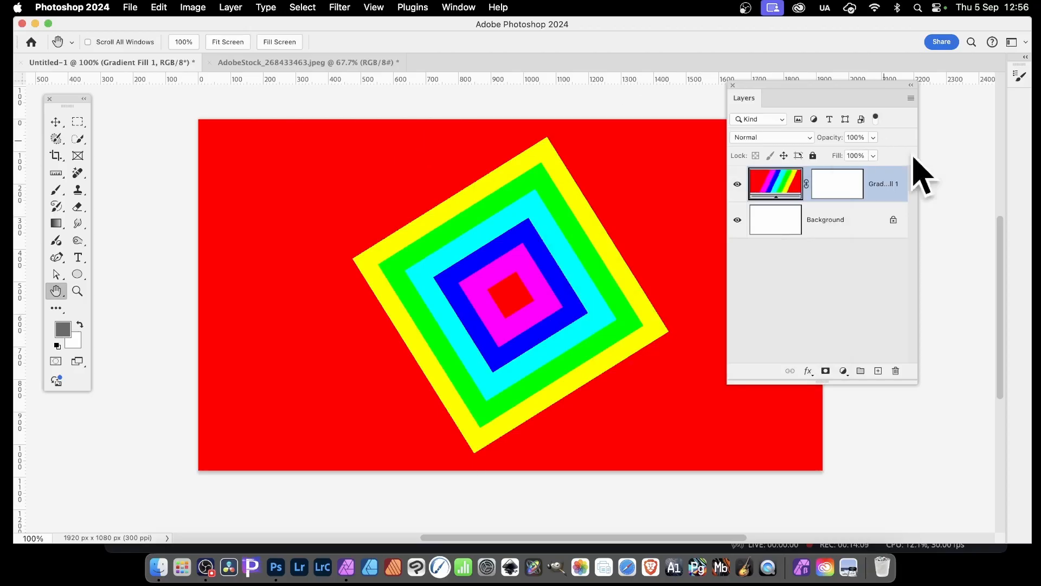
# - Duplicate the striped gradient fill as Gradient Fill 1 copy in Untitled-1 and move its centre toward the canvas's upper-left corner
pyautogui.rightClick(879, 185)
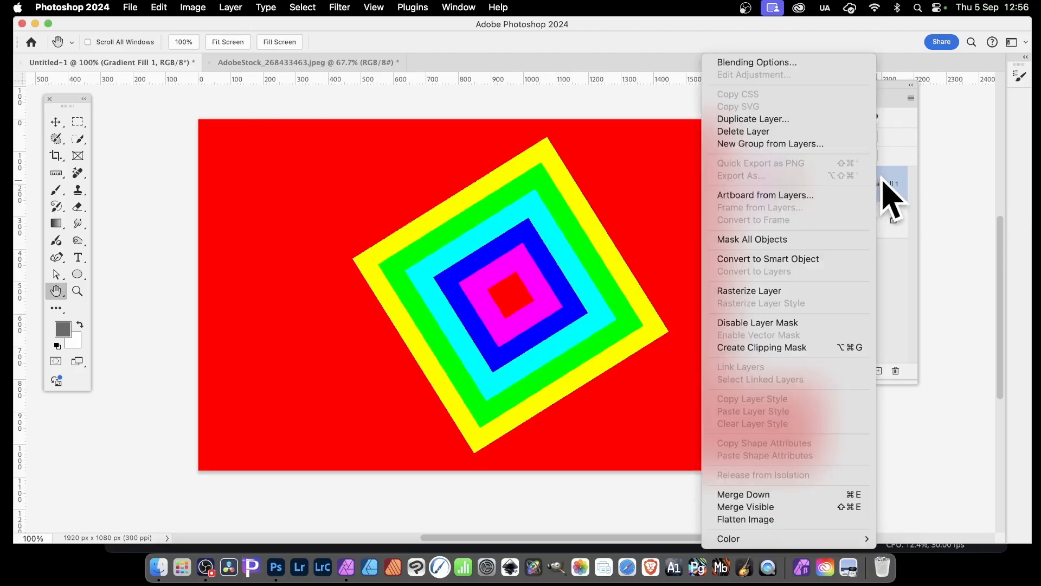
pyautogui.click(797, 119)
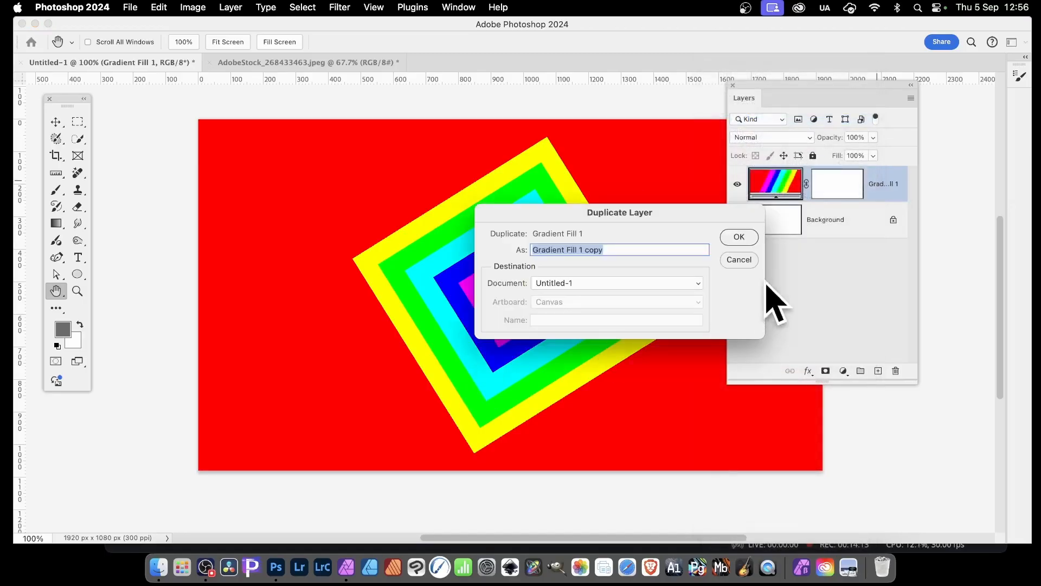
pyautogui.click(737, 236)
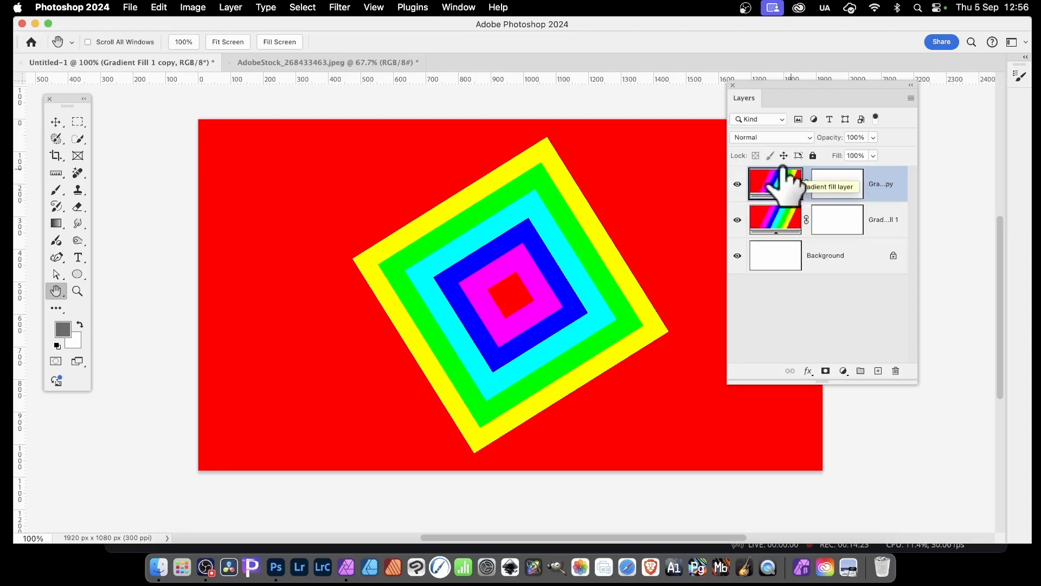
pyautogui.doubleClick(787, 185)
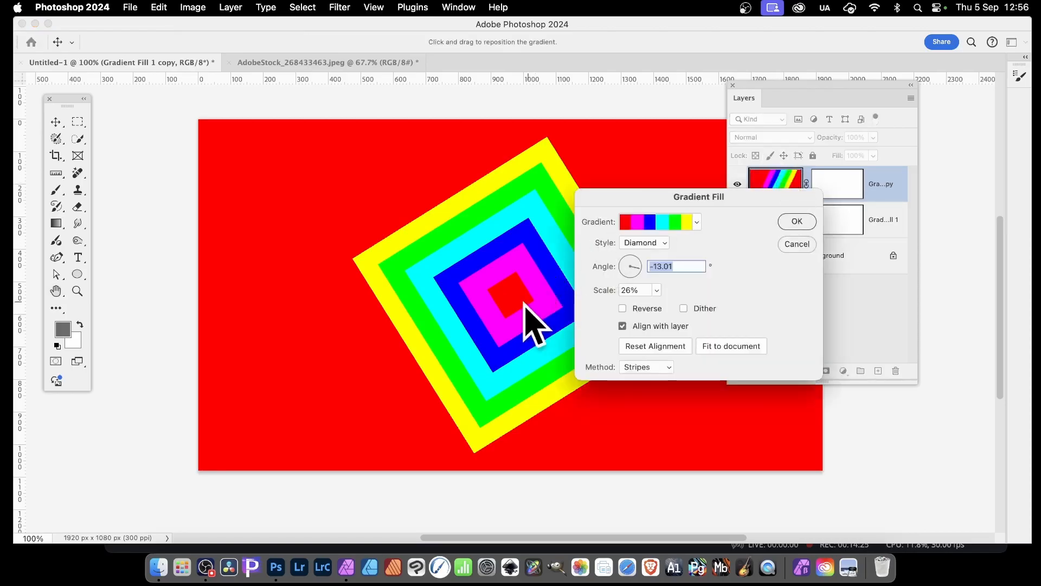
pyautogui.moveTo(525, 288); pyautogui.dragTo(360, 222)
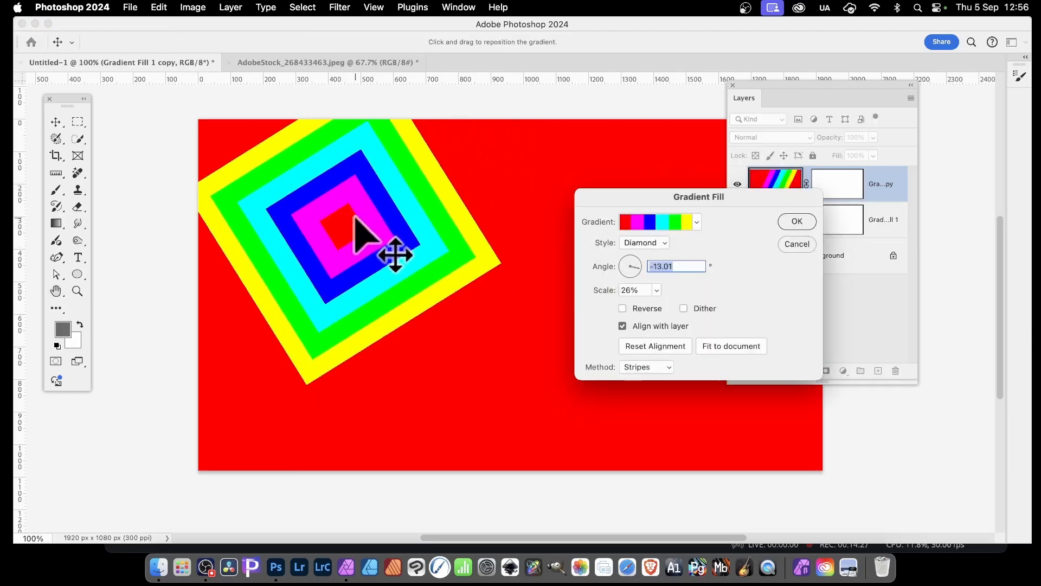
# - Set the duplicate diamond gradient's scale to 51% and its angle to -49.37°
pyautogui.click(657, 291)
pyautogui.moveTo(660, 308); pyautogui.dragTo(666, 307)
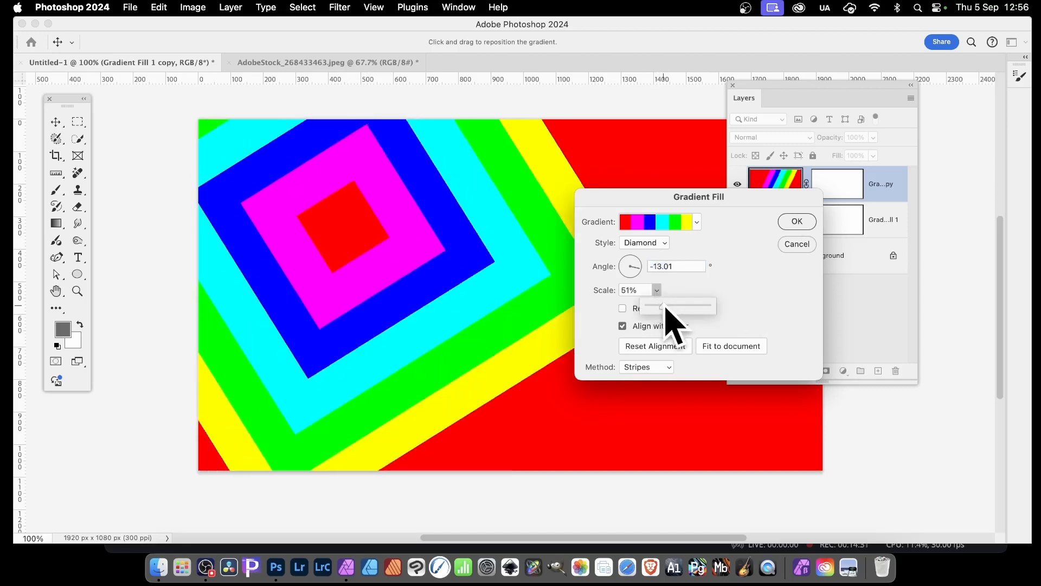
pyautogui.moveTo(639, 274); pyautogui.dragTo(649, 291)
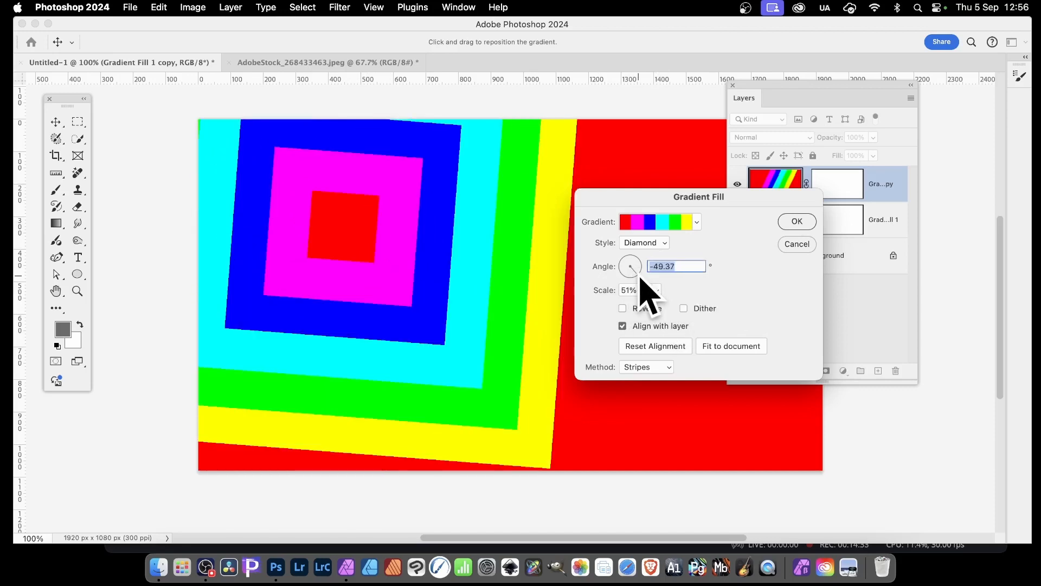
pyautogui.click(797, 221)
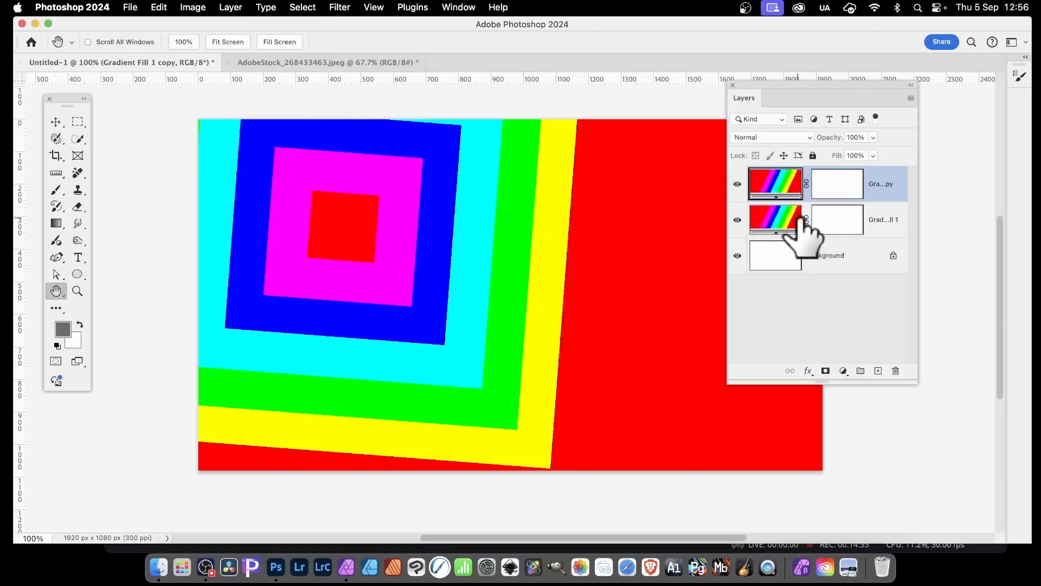
# - Blend the duplicate striped diamond layer with the one beneath using the Difference mode
pyautogui.click(775, 139)
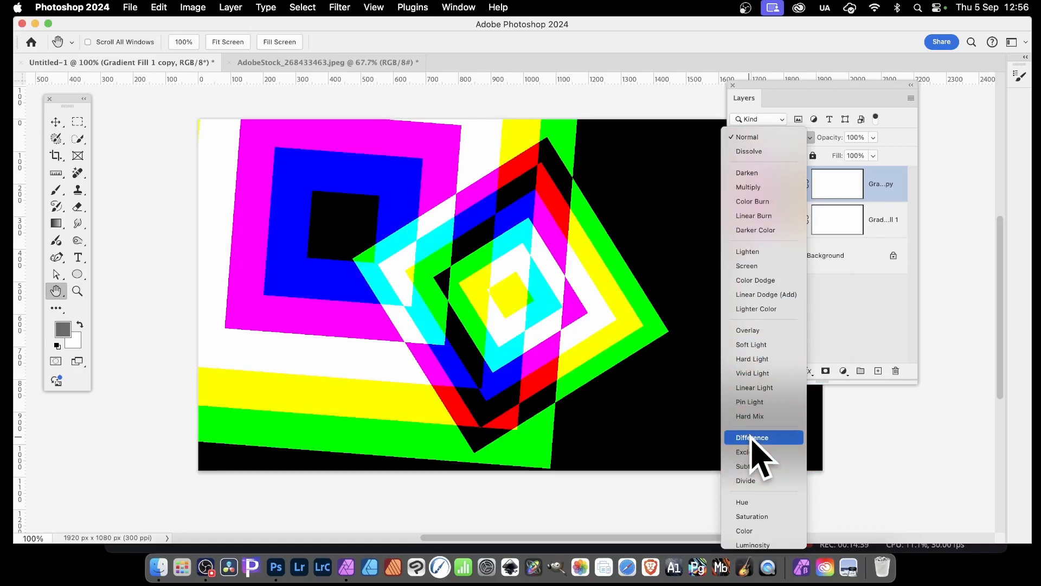
pyautogui.click(762, 457)
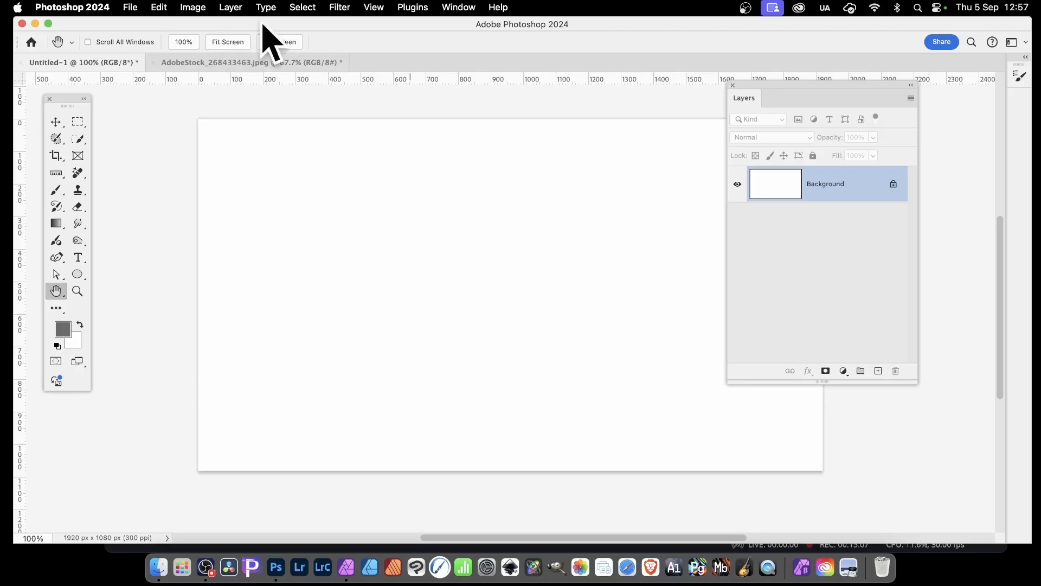
# - Add a gradient fill layer named Gradient Fill 1 above the blank white background, keeping the Normal mode and 100% opacity
pyautogui.click(239, 9)
pyautogui.moveTo(255, 170)
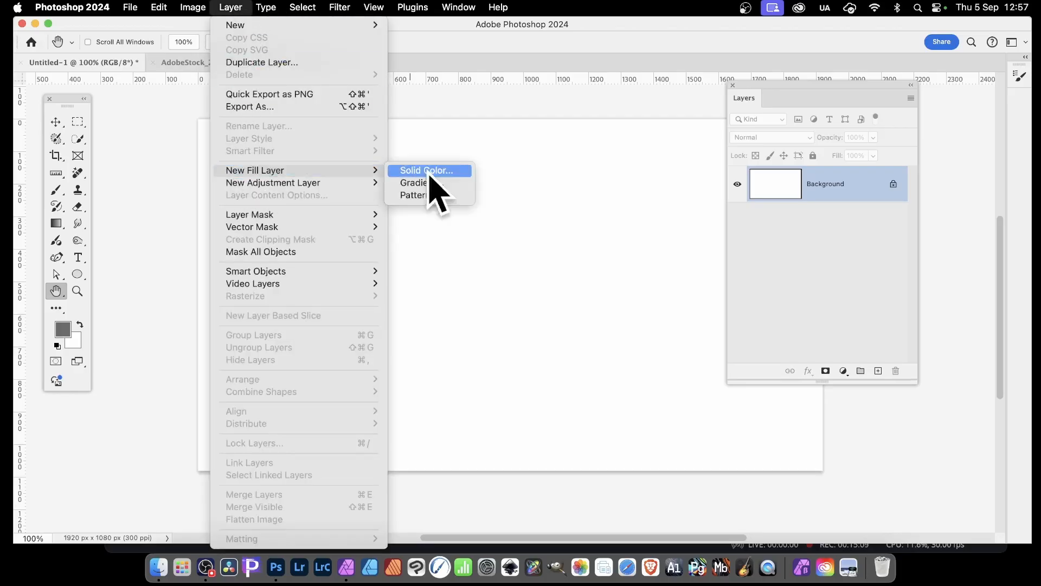
pyautogui.click(456, 183)
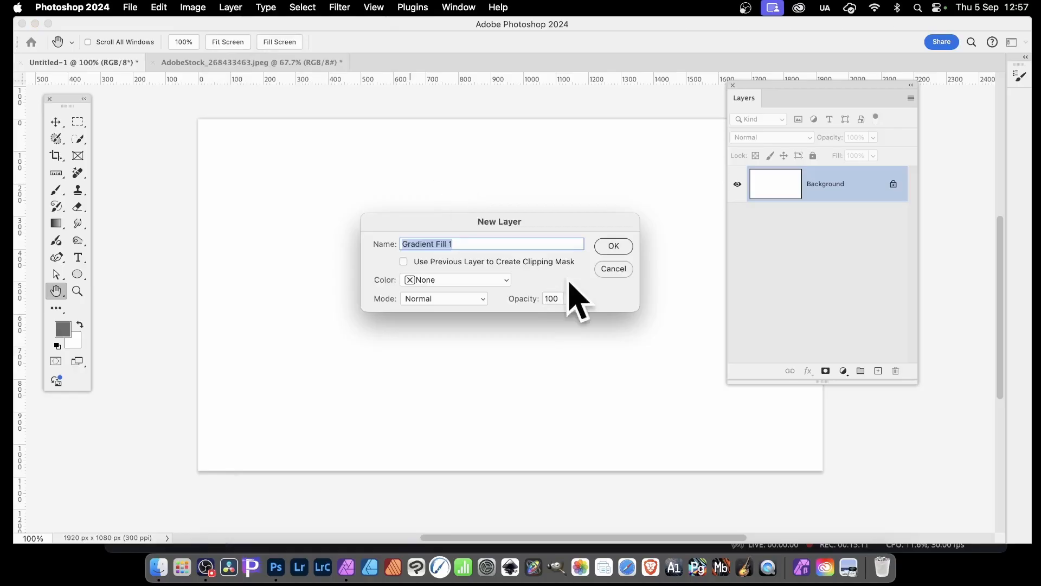
pyautogui.click(615, 246)
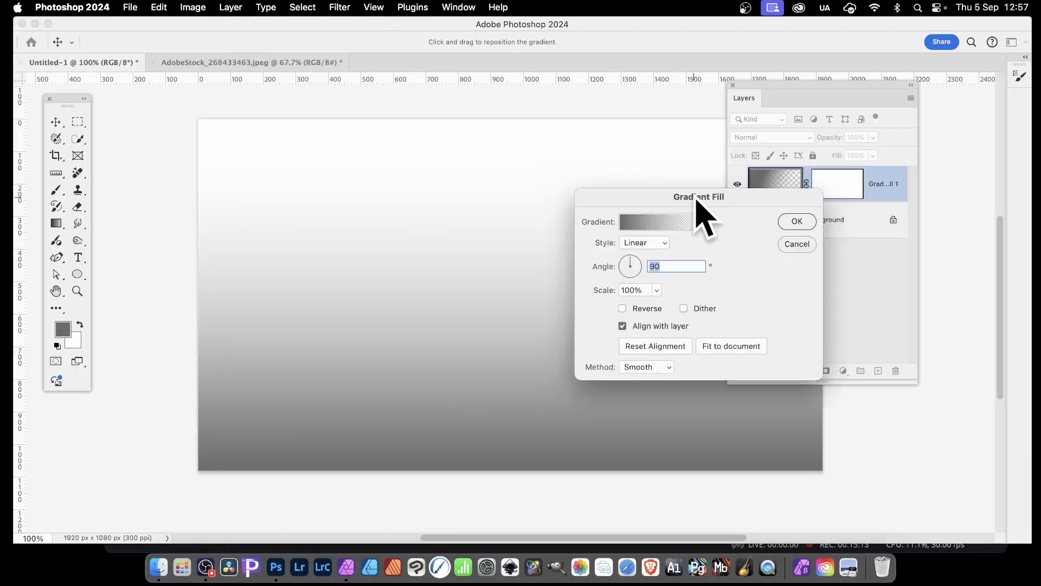
pyautogui.moveTo(694, 196); pyautogui.dragTo(493, 118)
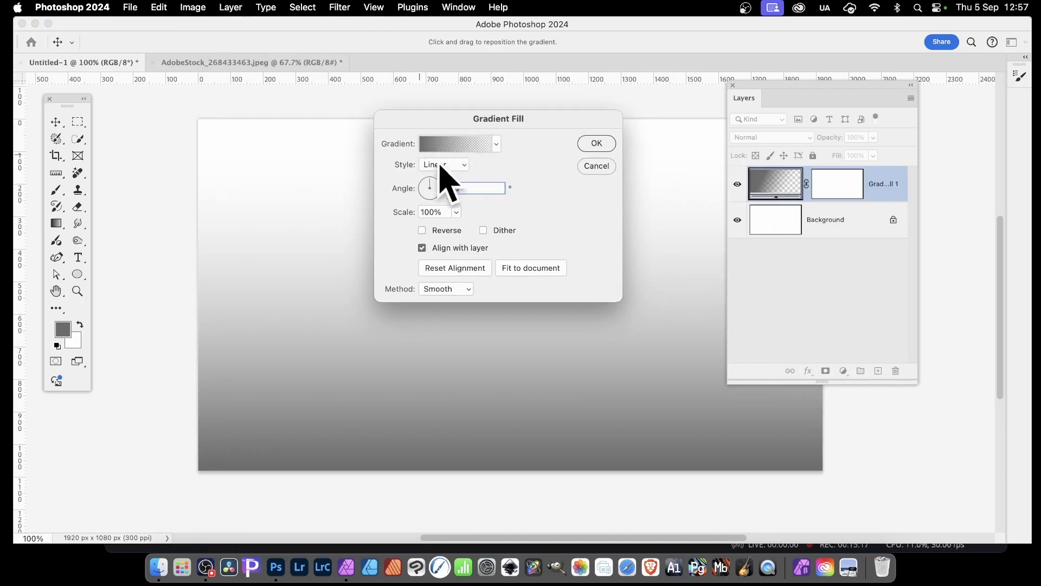
# - Open the fill's gradient for editing and set its starting colour stop to red #f20000
pyautogui.click(460, 147)
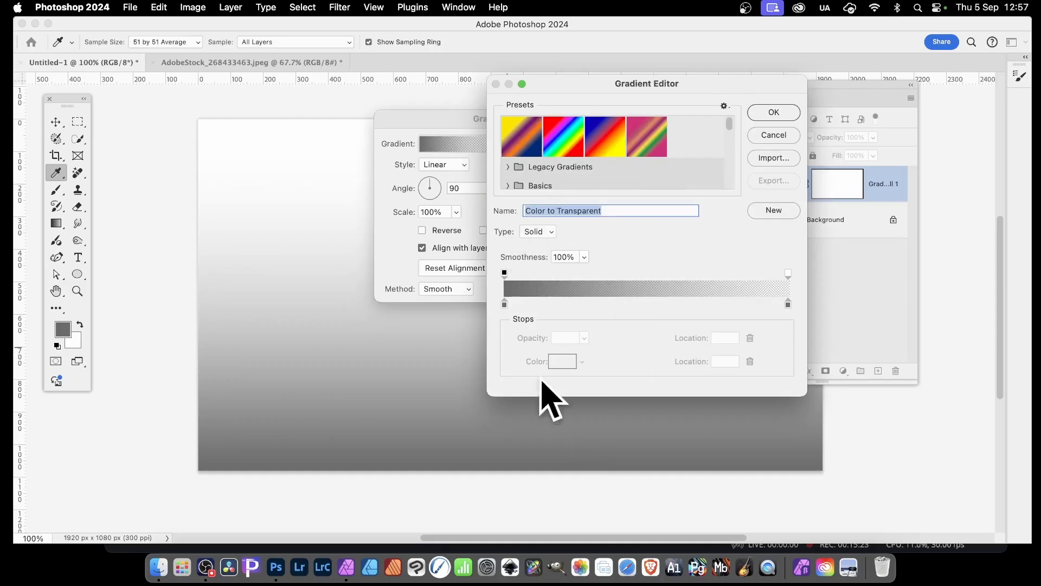
pyautogui.click(505, 305)
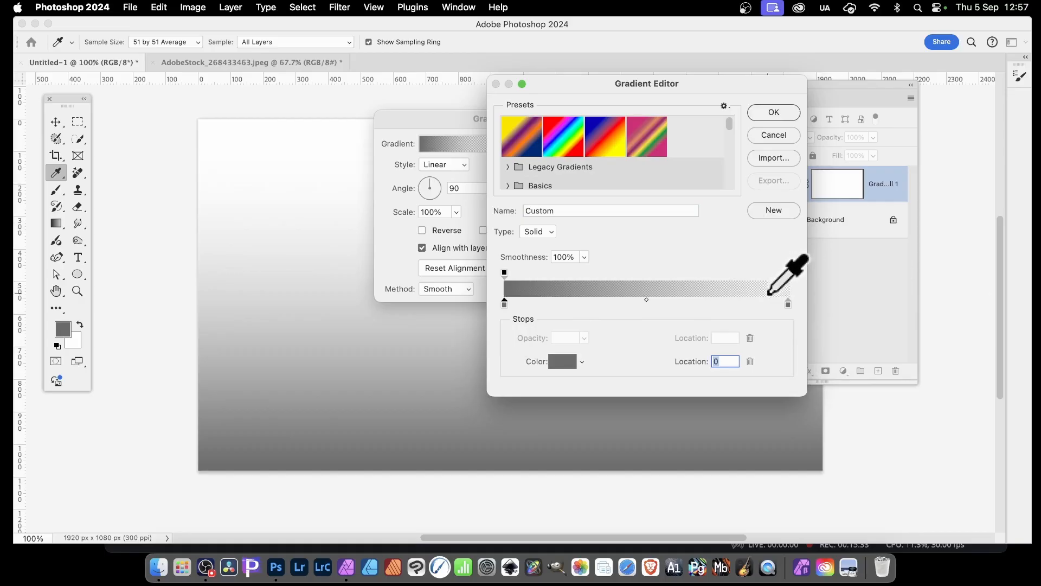
pyautogui.click(582, 361)
pyautogui.click(627, 337)
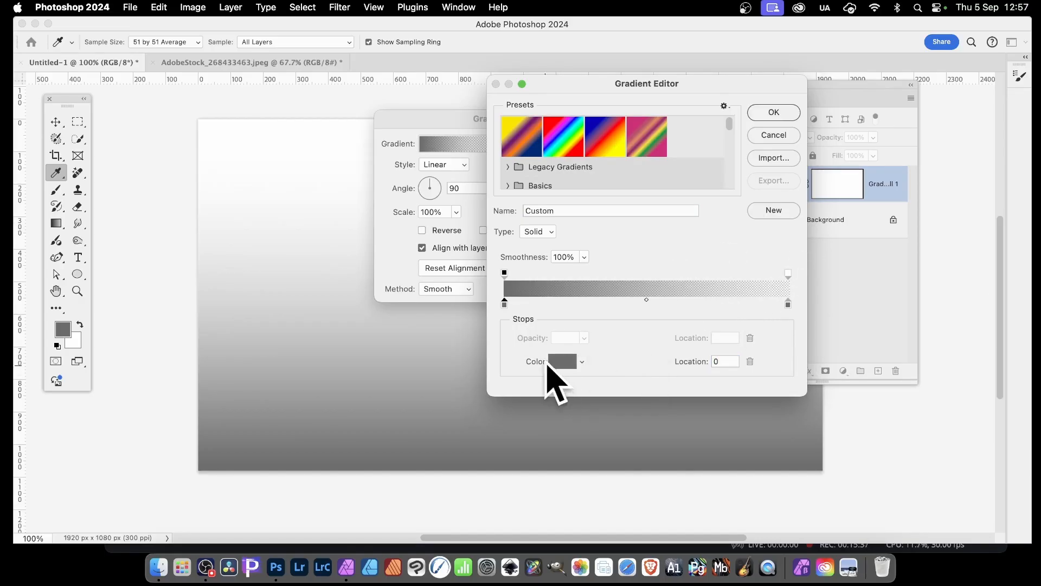
pyautogui.click(562, 362)
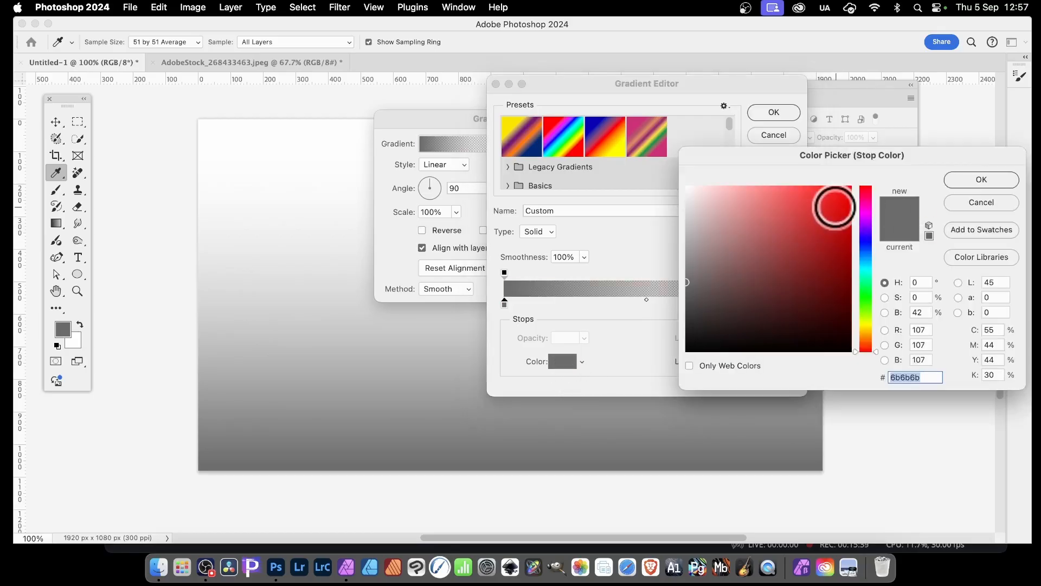
pyautogui.click(850, 194)
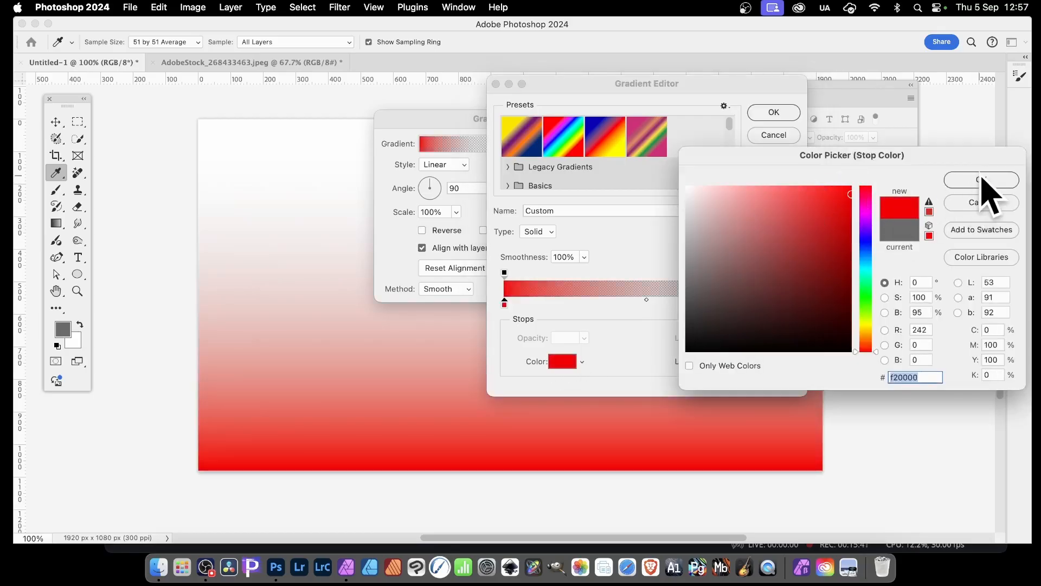
pyautogui.click(982, 181)
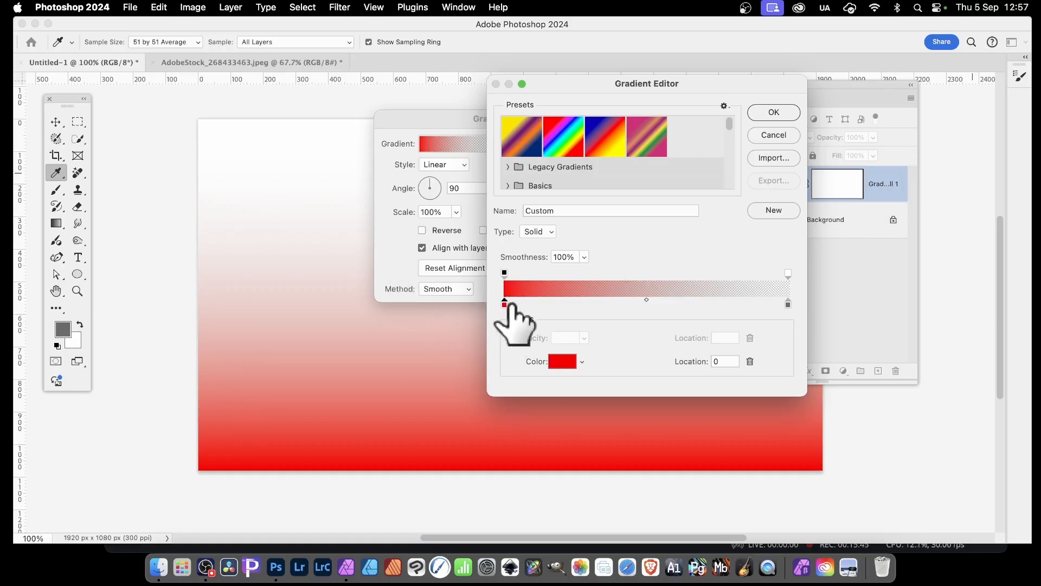
# - Move the red stop close to the gradient's end and set the end colour stop to blue #0072ff
pyautogui.moveTo(506, 307); pyautogui.dragTo(741, 305)
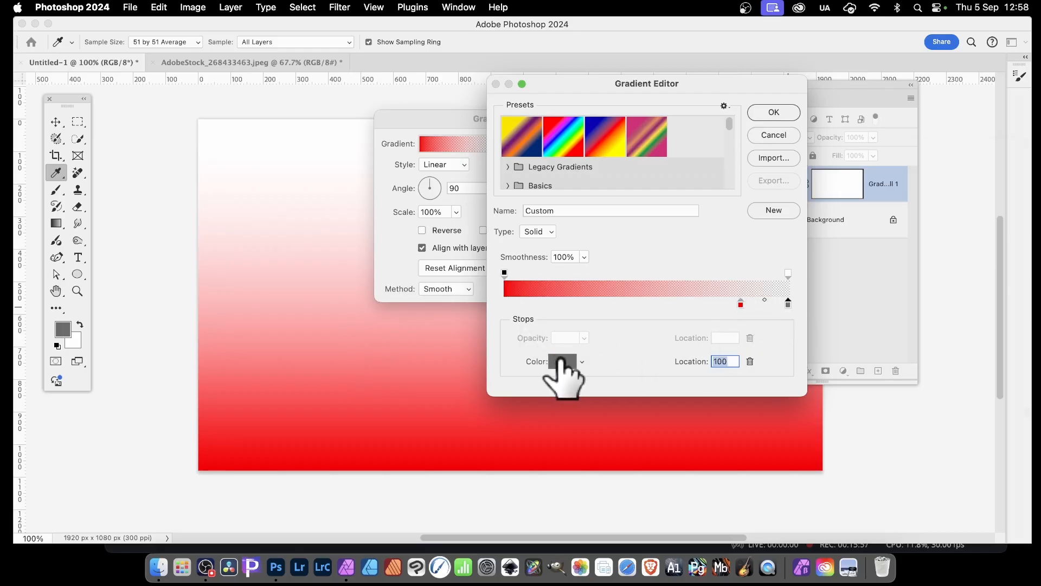
pyautogui.click(559, 362)
pyautogui.click(866, 254)
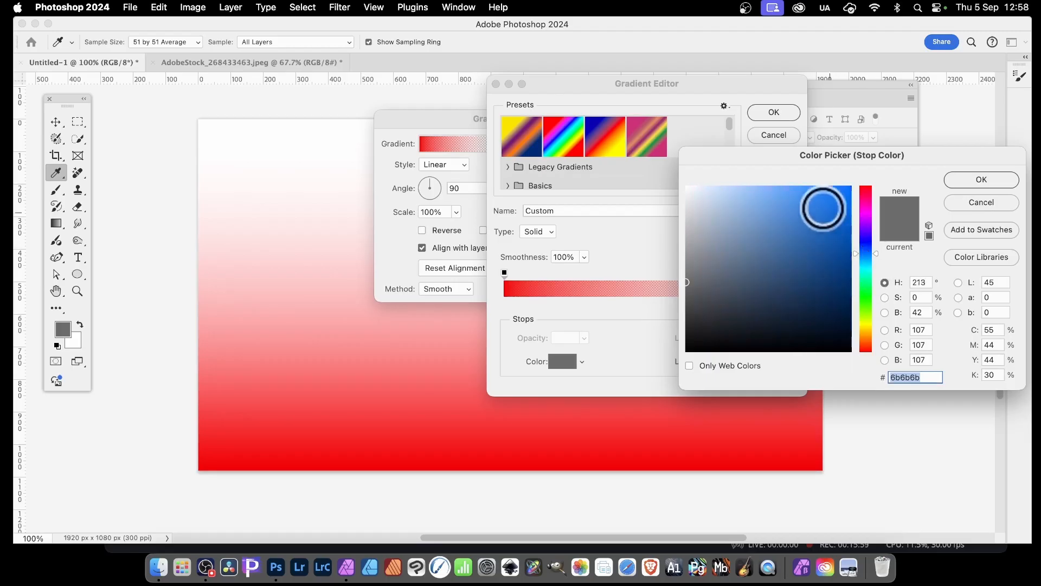
pyautogui.moveTo(823, 207); pyautogui.dragTo(862, 182)
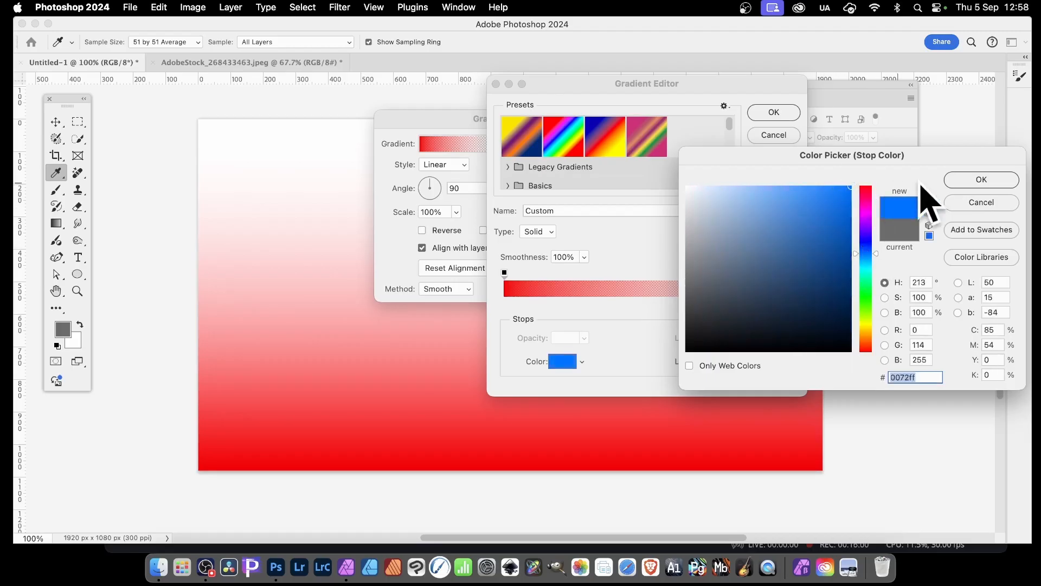
pyautogui.click(996, 183)
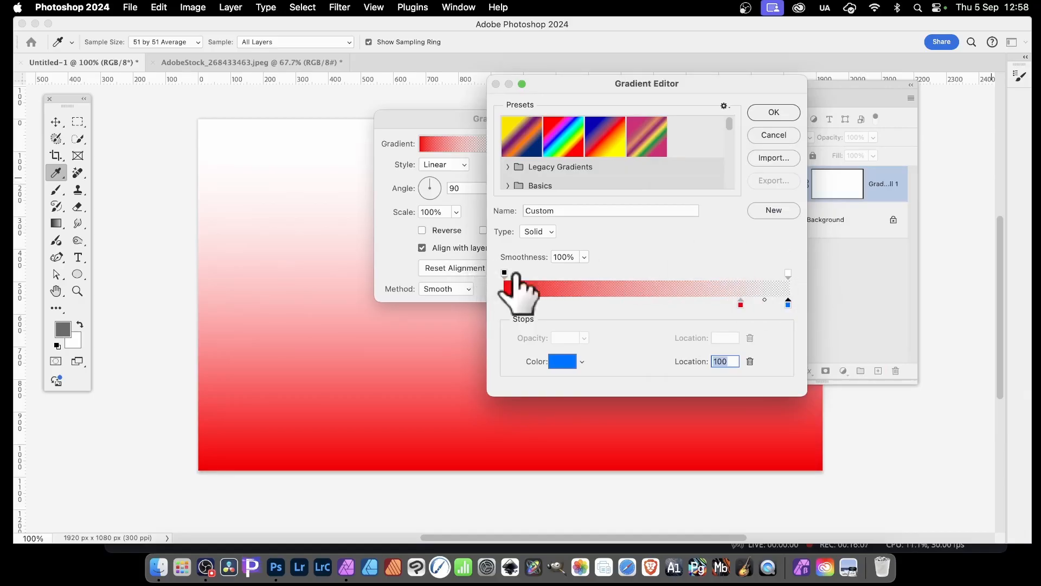
# - Set the gradient's end opacity stop to 100% and return the red colour stop to location 0
pyautogui.click(504, 274)
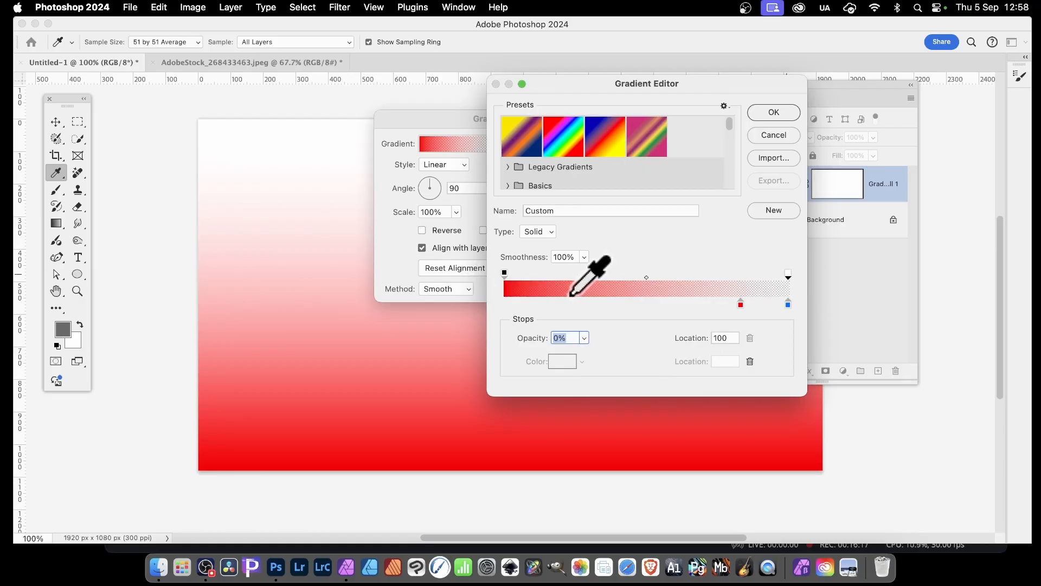
pyautogui.click(584, 338)
pyautogui.moveTo(582, 353); pyautogui.dragTo(789, 276)
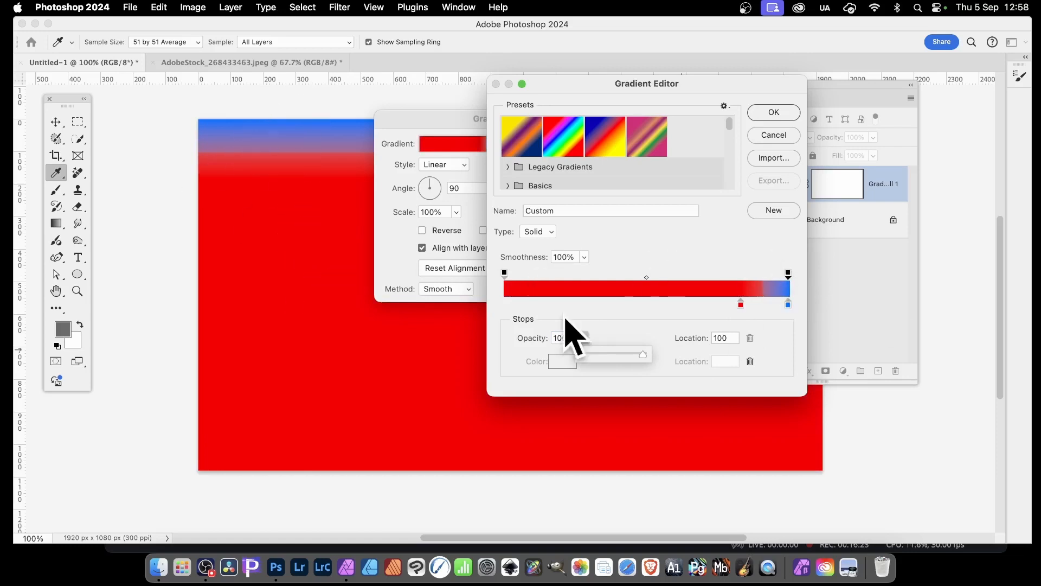
pyautogui.moveTo(741, 303); pyautogui.dragTo(455, 326)
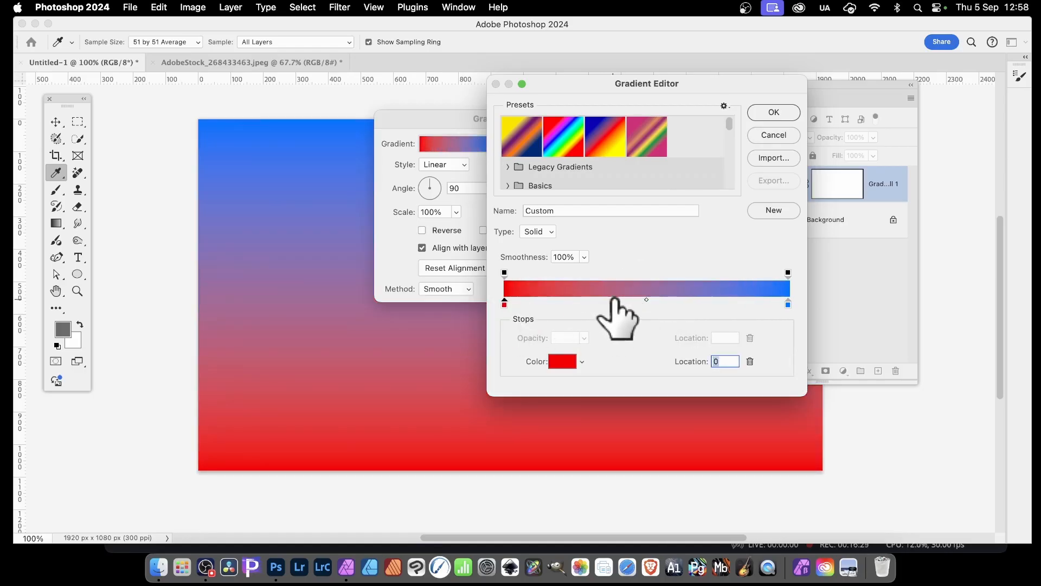
# - Add a colour stop at location 40 of the gradient and set it to green #00ff0c
pyautogui.click(618, 302)
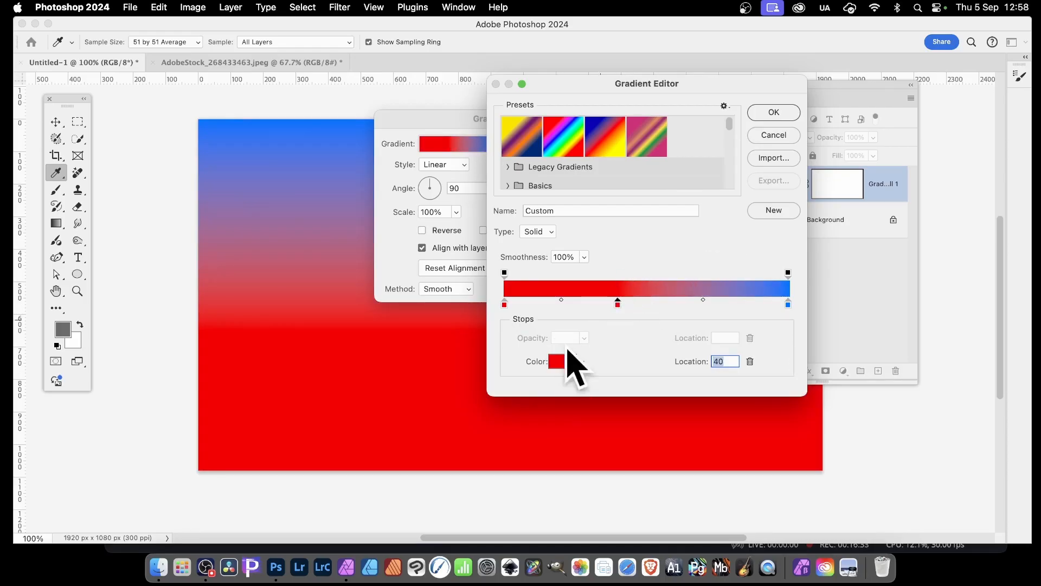
pyautogui.click(565, 362)
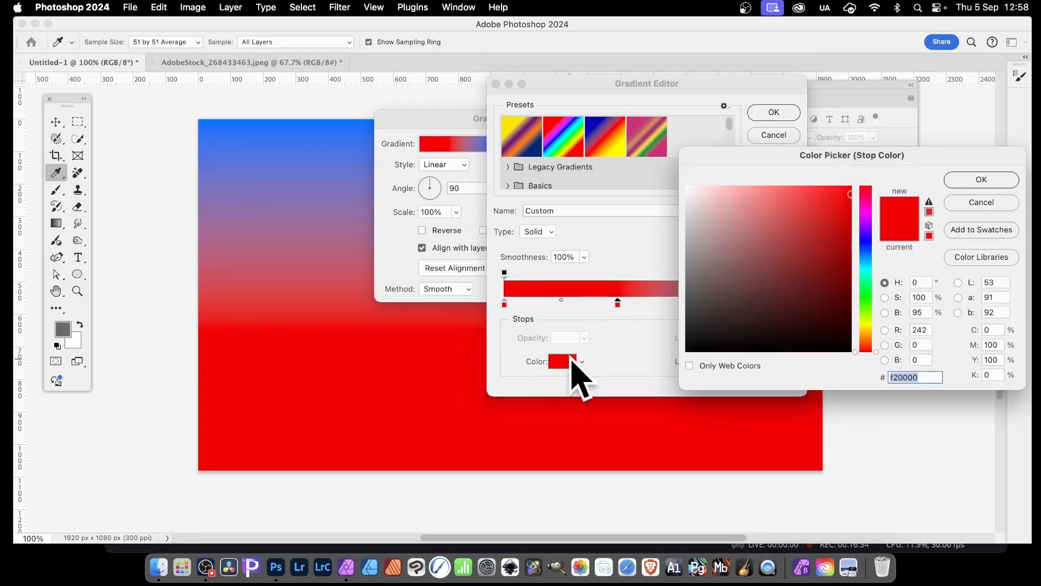
pyautogui.click(865, 295)
pyautogui.moveTo(834, 232); pyautogui.dragTo(857, 169)
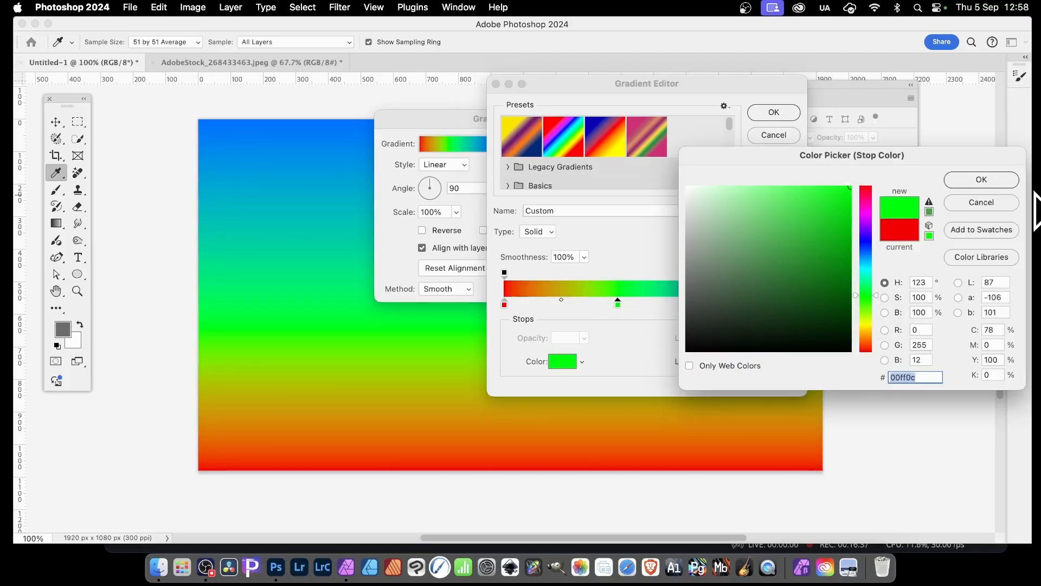
pyautogui.click(1009, 184)
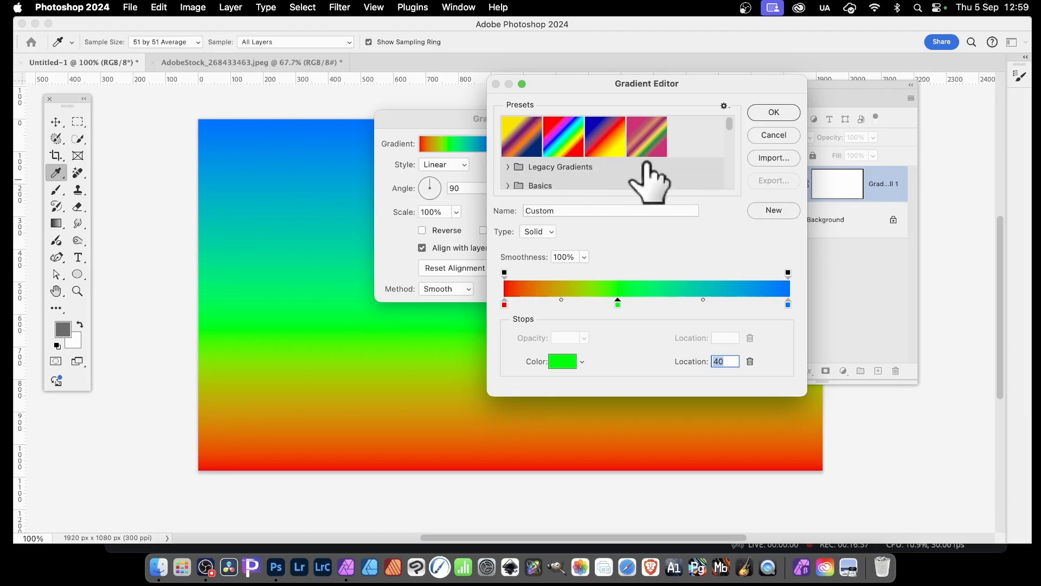
# - Save the red-green-blue gradient as a new preset and apply it to the fill layer
pyautogui.click(793, 212)
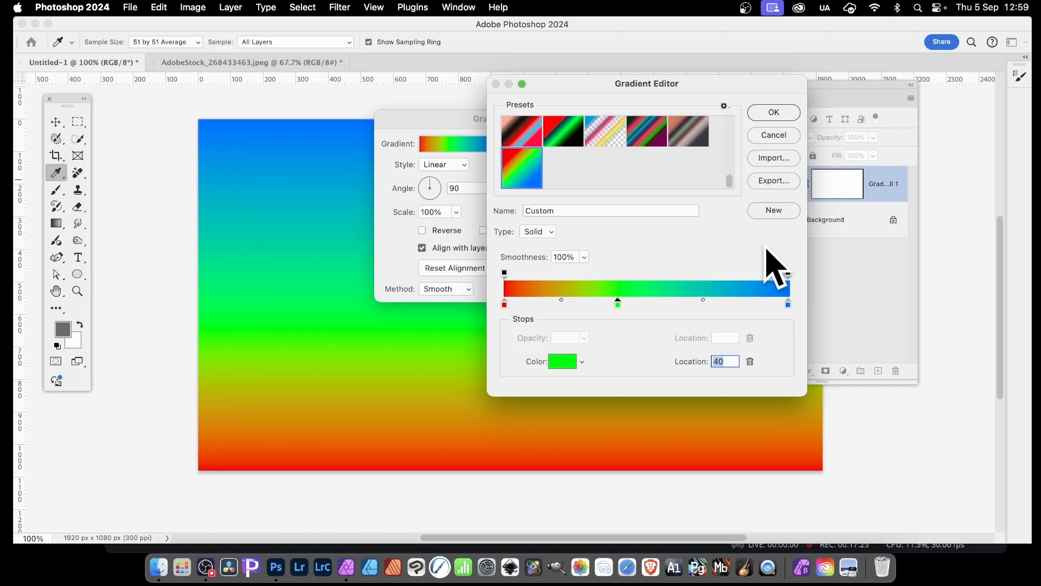
pyautogui.click(788, 108)
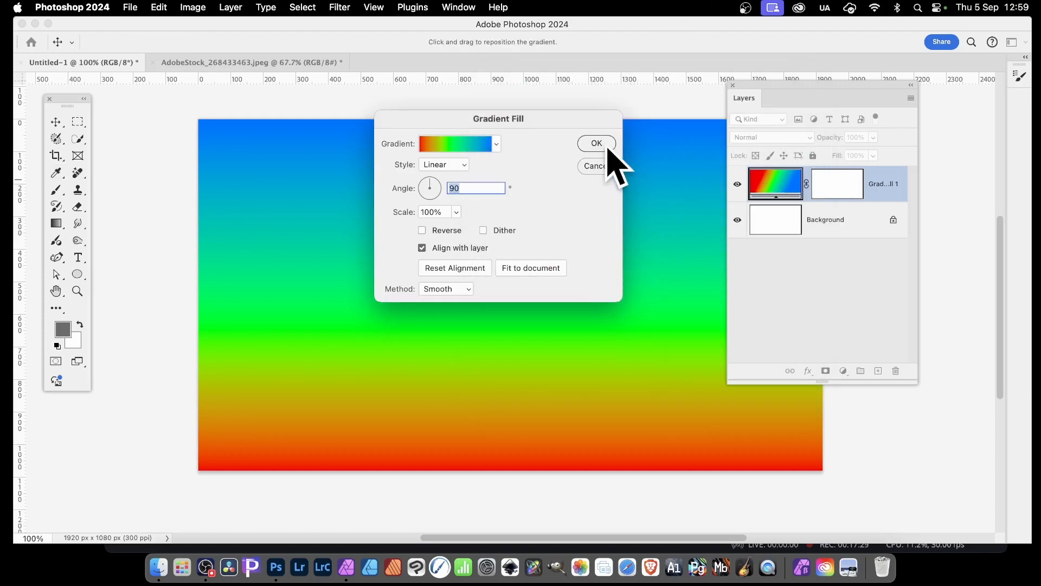
pyautogui.click(597, 144)
pyautogui.press('h')
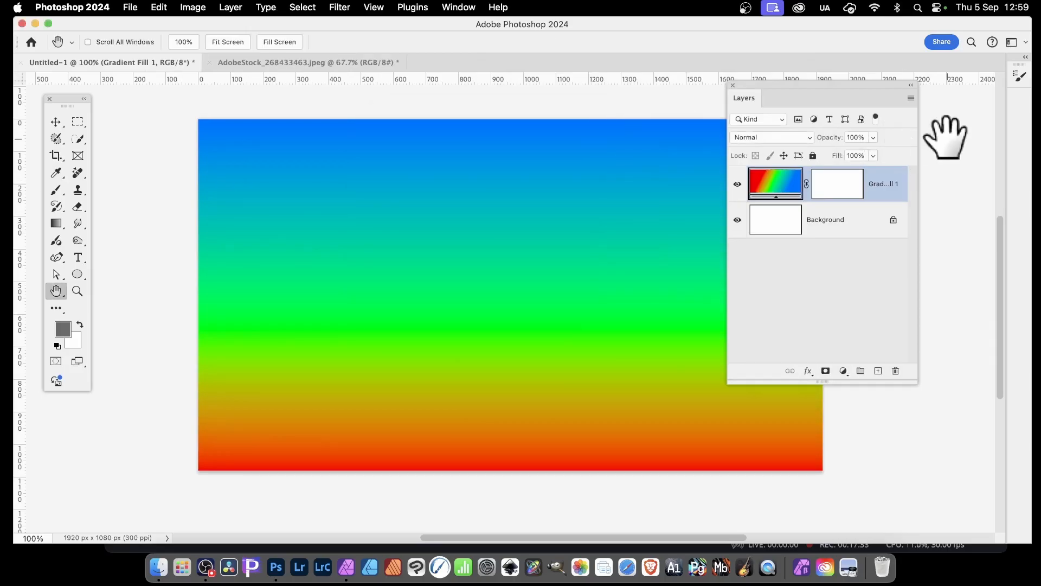
# - Add a gradient fill layer named Gradient Fill 1 above the portrait in AdobeStock_268433463.jpeg
pyautogui.hotkey('ctrl', 'Tab')
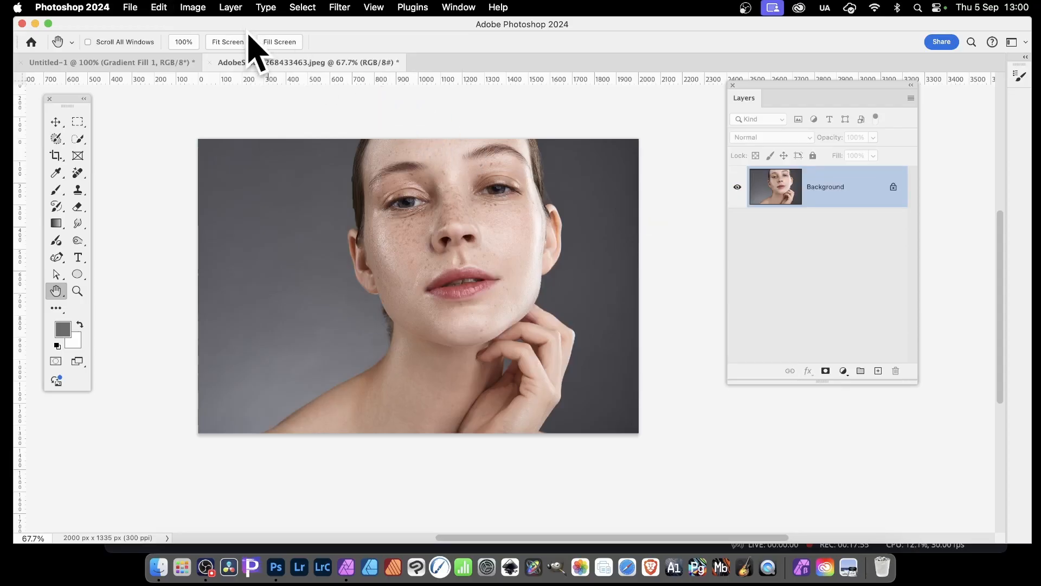
pyautogui.click(230, 7)
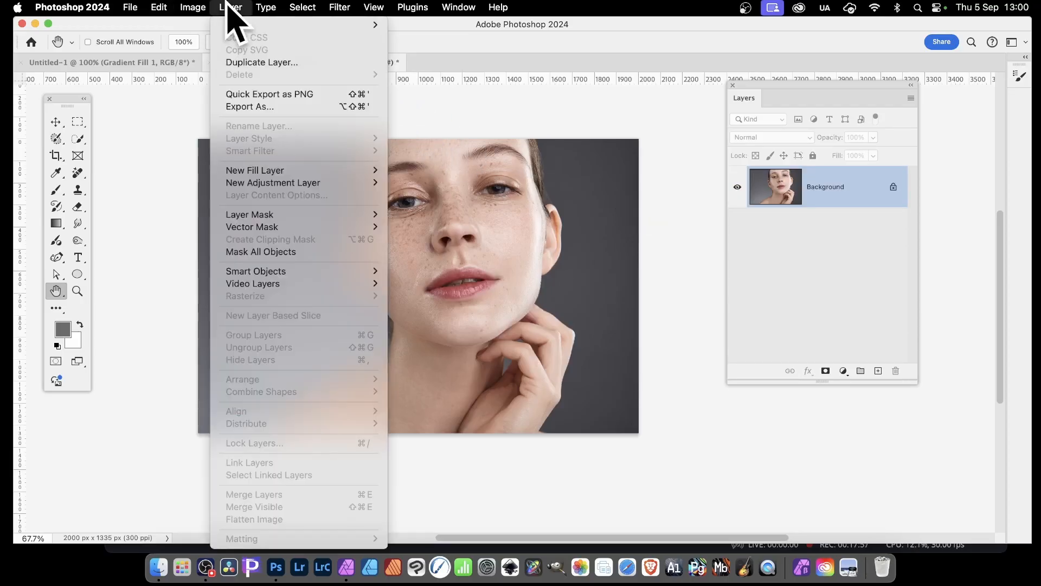
pyautogui.moveTo(270, 167)
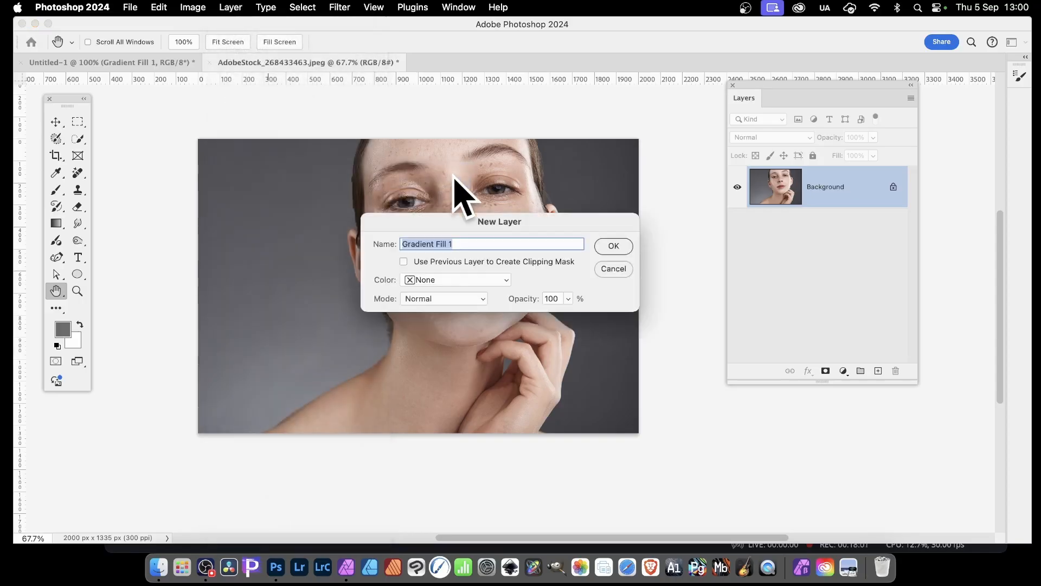
pyautogui.click(621, 248)
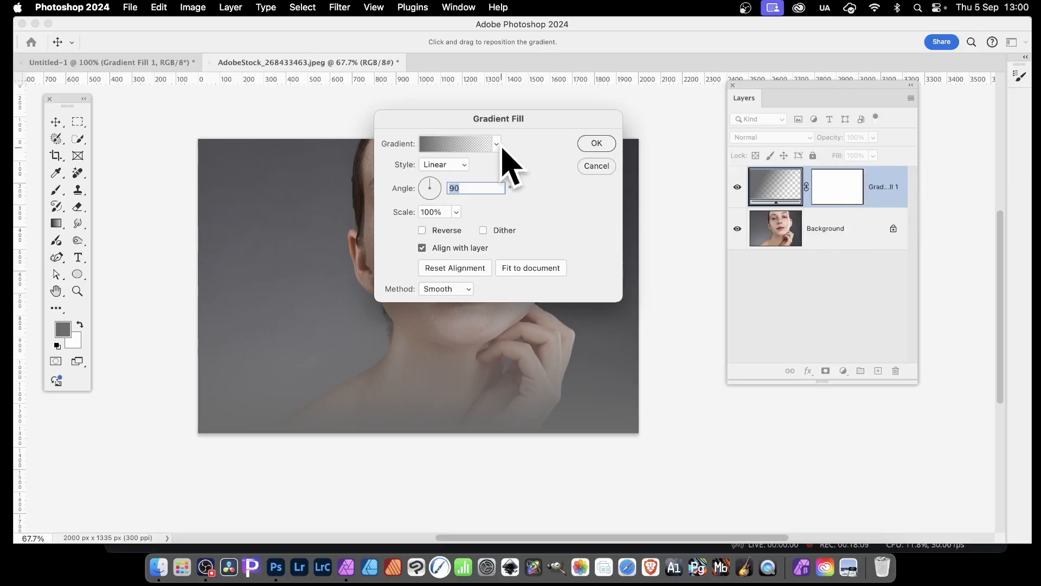
# - Apply the saved red-green-blue preset to the portrait's gradient fill with Linear style, 90° angle and 100% scale
pyautogui.click(497, 143)
pyautogui.scroll(-15, 548, 428)
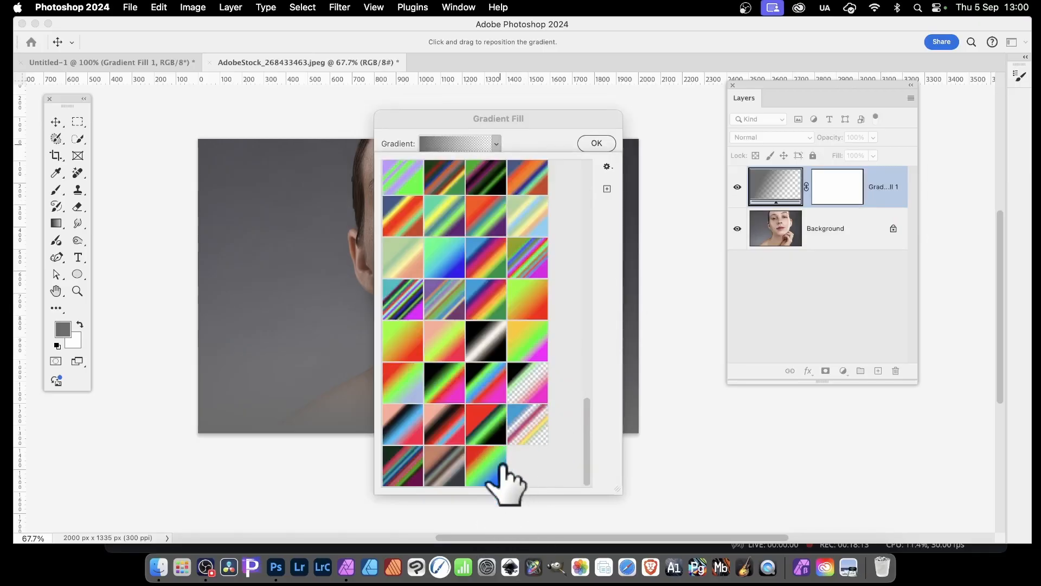
pyautogui.click(494, 461)
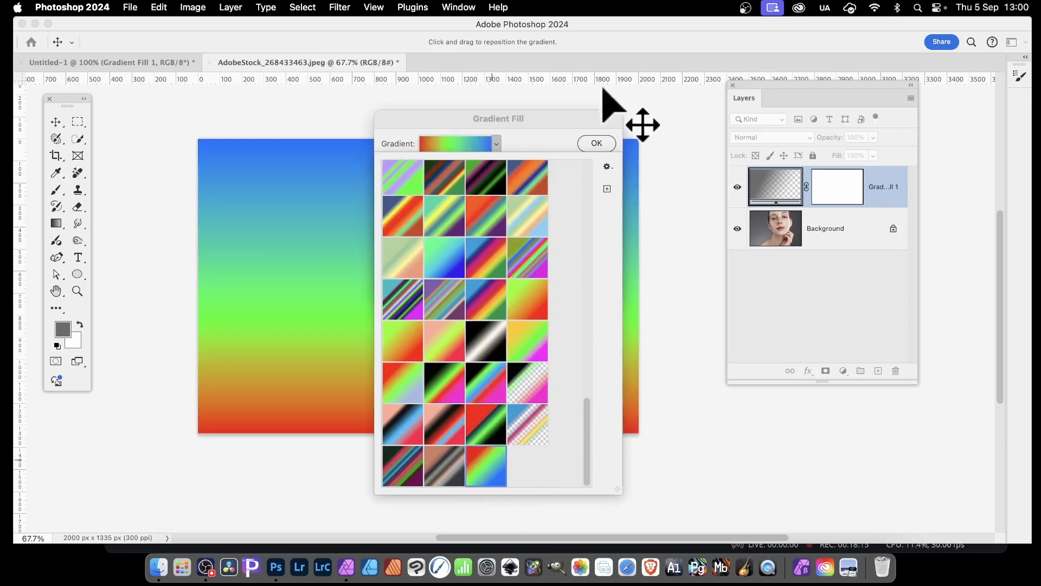
pyautogui.click(558, 137)
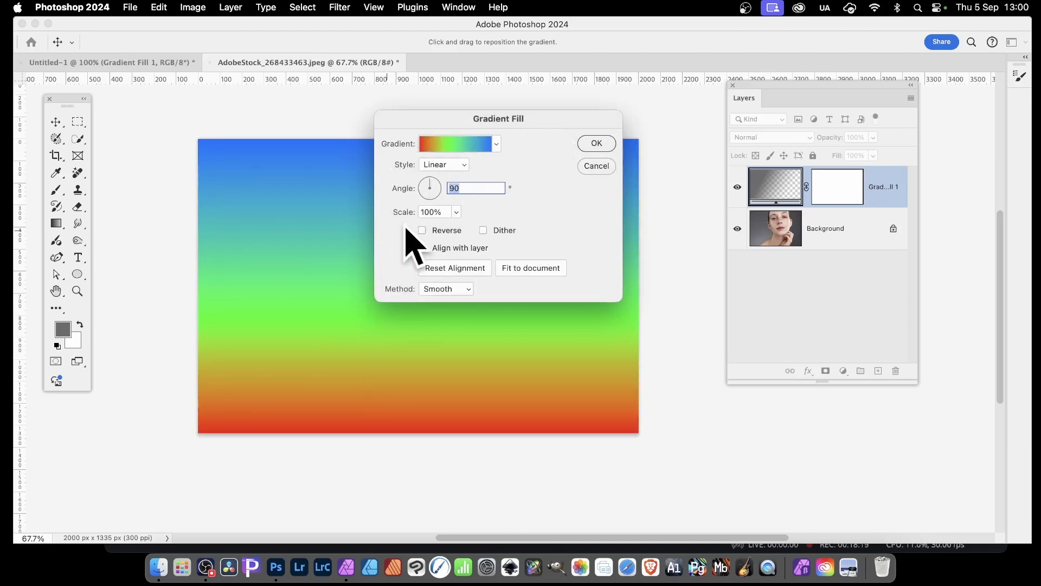
pyautogui.click(596, 148)
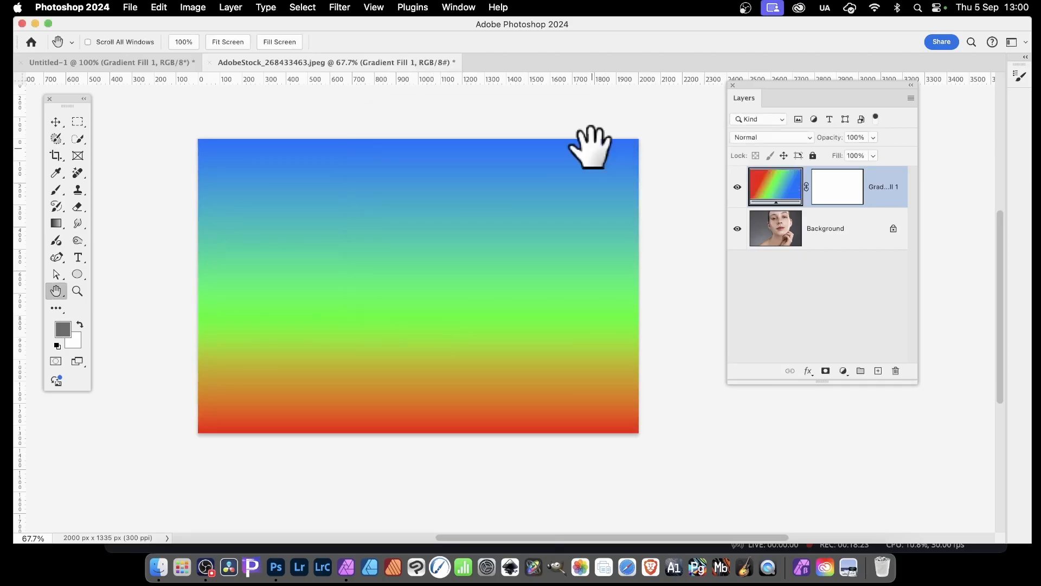
# - Open the mask properties of the portrait's gradient fill layer and increase the layer mask's feather
pyautogui.doubleClick(838, 190)
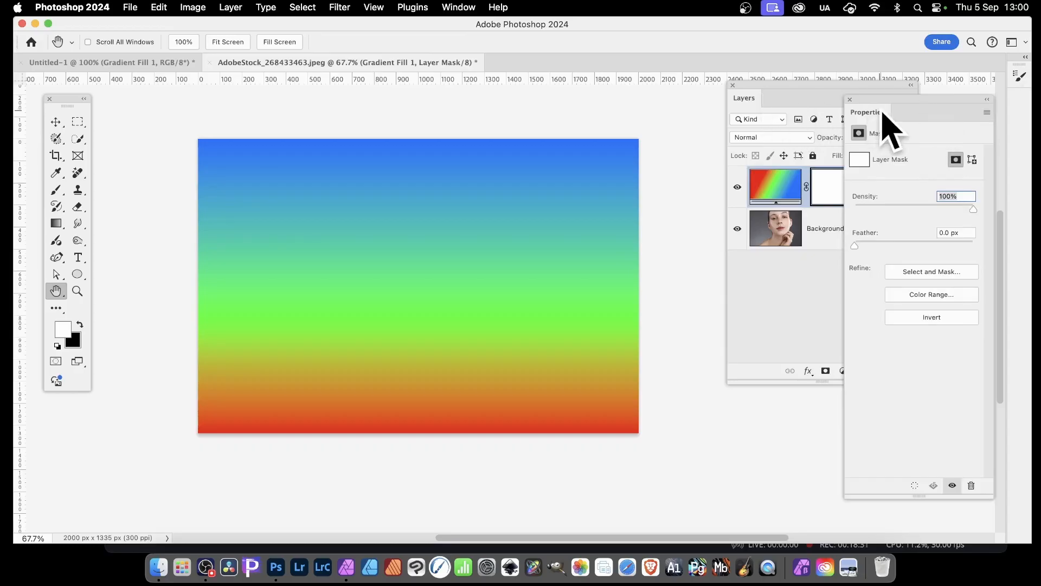
pyautogui.moveTo(895, 103); pyautogui.dragTo(680, 87)
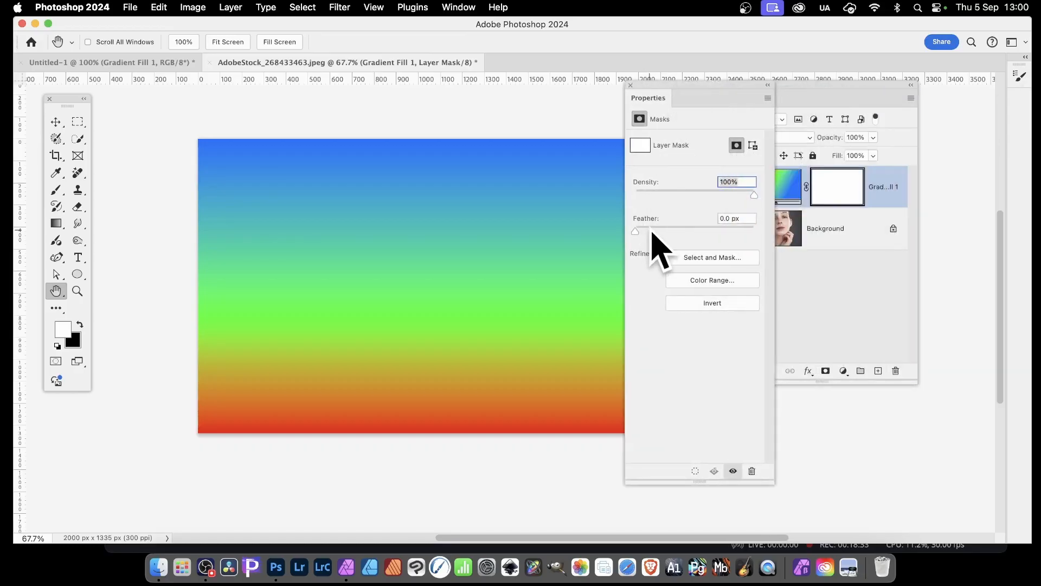
pyautogui.moveTo(655, 238); pyautogui.dragTo(698, 230)
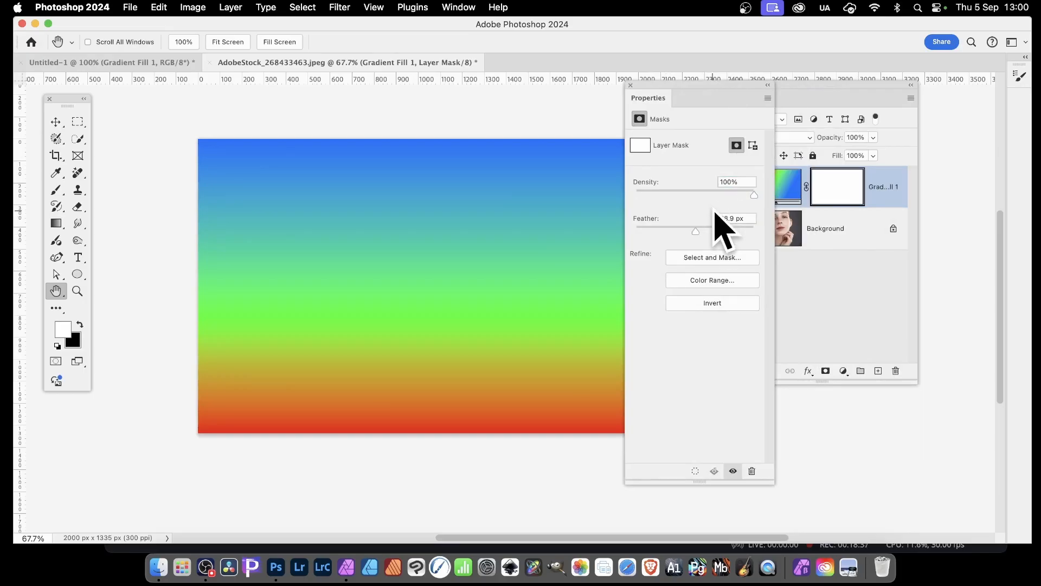
# - Close the mask properties and draw several linear gradients on the portrait fill's layer mask, diagonally and vertically, ending with one down the face
pyautogui.click(630, 86)
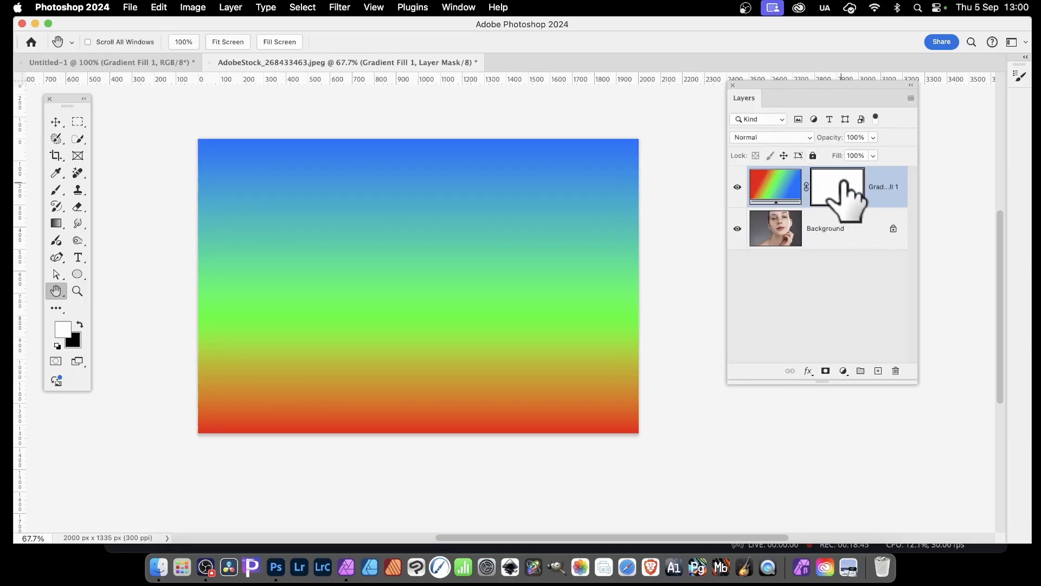
pyautogui.click(58, 224)
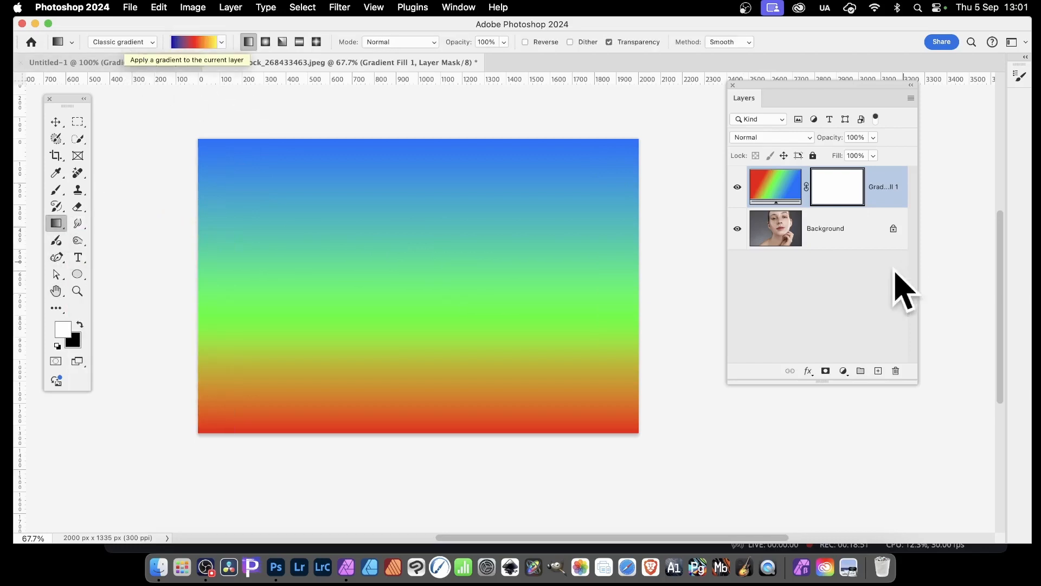
pyautogui.moveTo(606, 161); pyautogui.dragTo(377, 382)
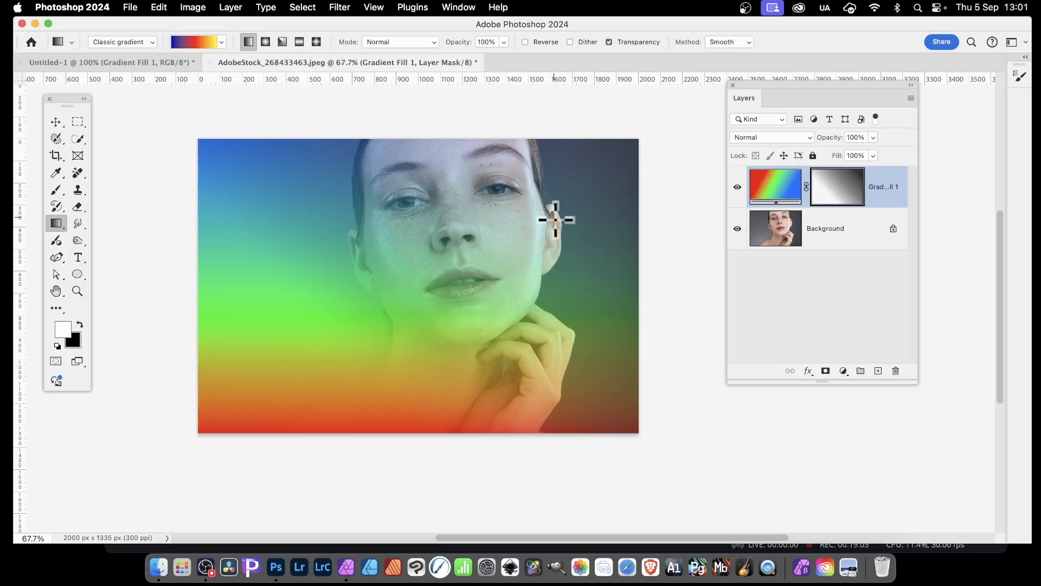
pyautogui.moveTo(466, 389); pyautogui.dragTo(465, 179)
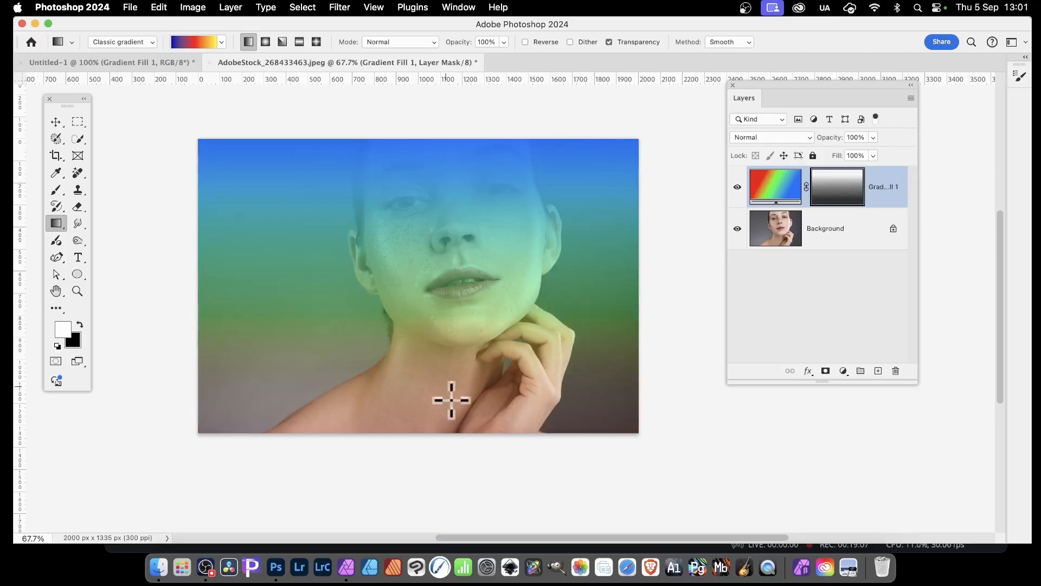
pyautogui.moveTo(454, 429); pyautogui.dragTo(462, 372)
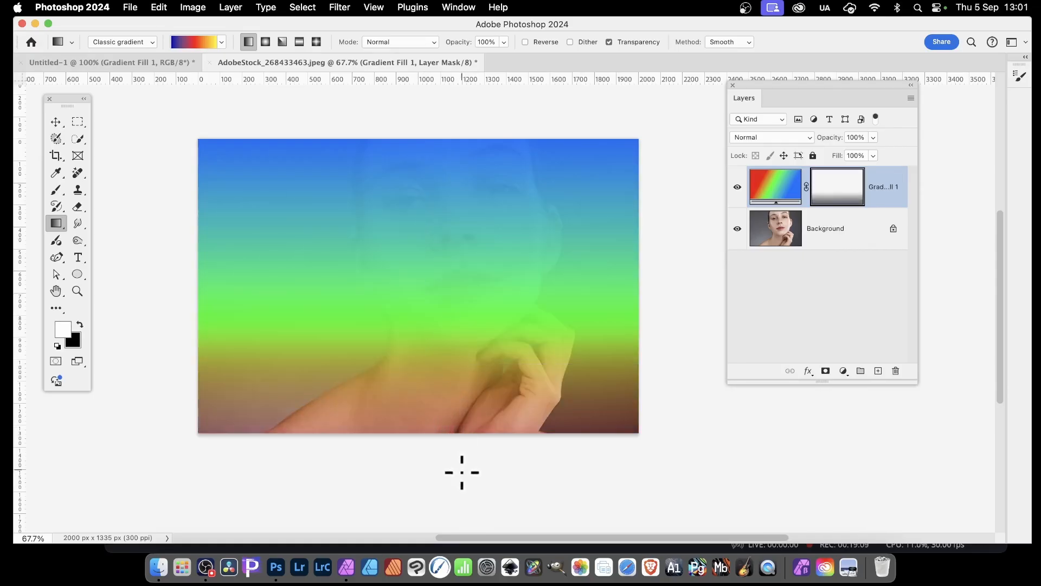
pyautogui.moveTo(464, 417); pyautogui.dragTo(463, 416)
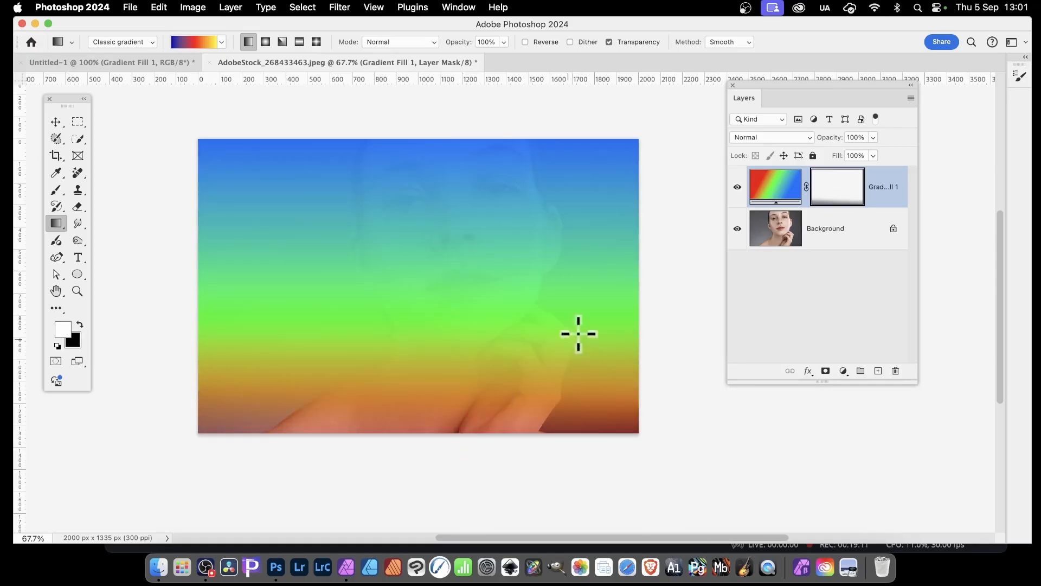
pyautogui.moveTo(449, 178); pyautogui.dragTo(450, 266)
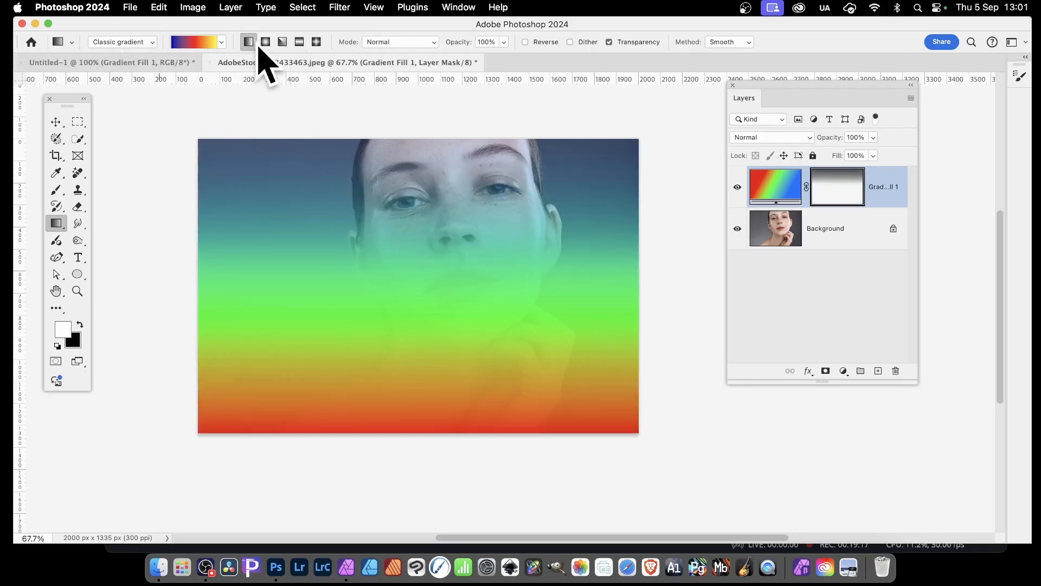
# - Draw radial gradients on the layer mask around the nose and the cheek, and review the layer's gradient fill settings
pyautogui.click(265, 42)
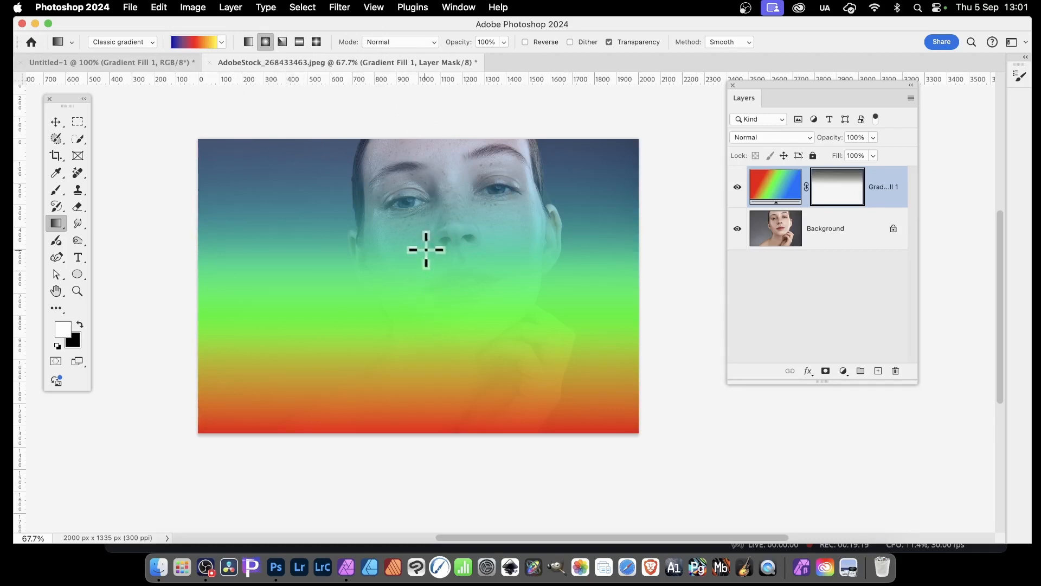
pyautogui.moveTo(455, 234); pyautogui.dragTo(462, 353)
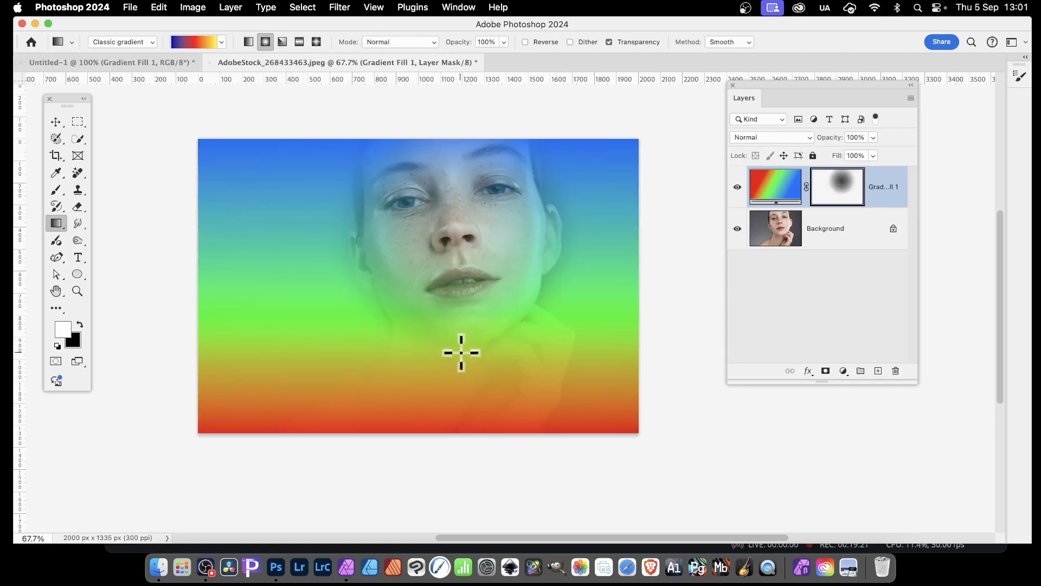
pyautogui.moveTo(501, 248); pyautogui.dragTo(483, 281)
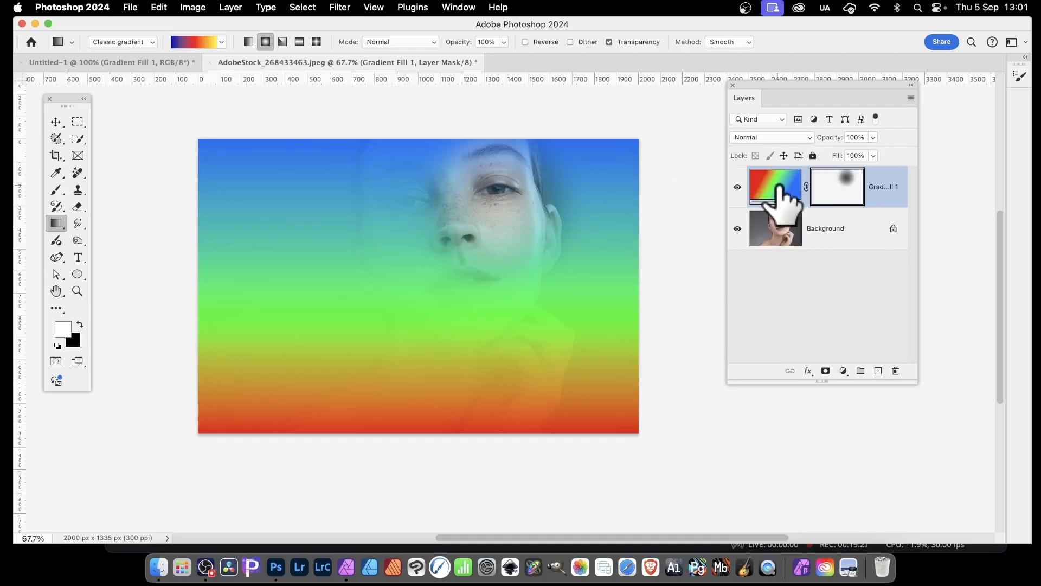
pyautogui.doubleClick(779, 186)
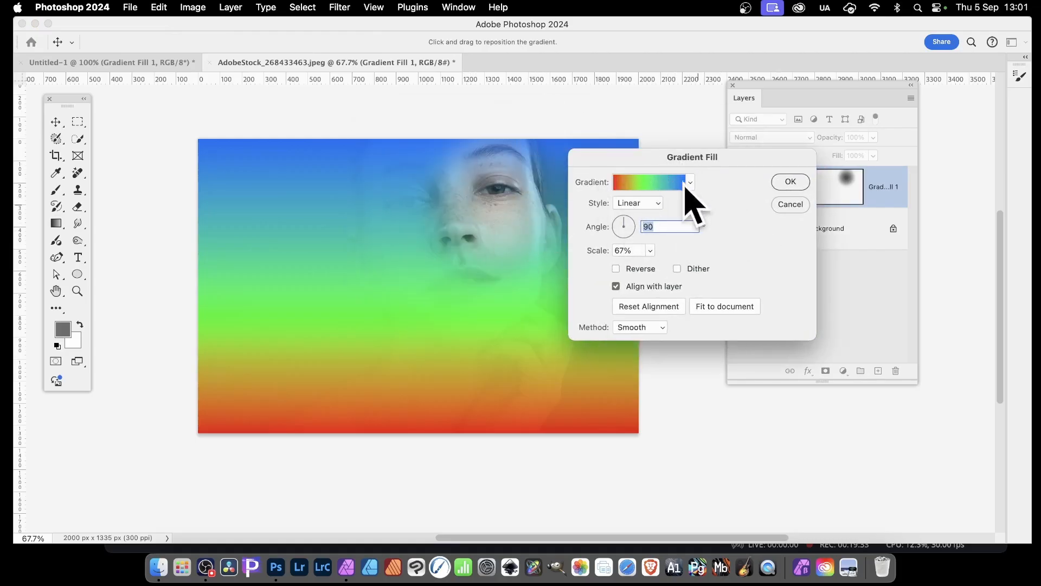
pyautogui.click(790, 182)
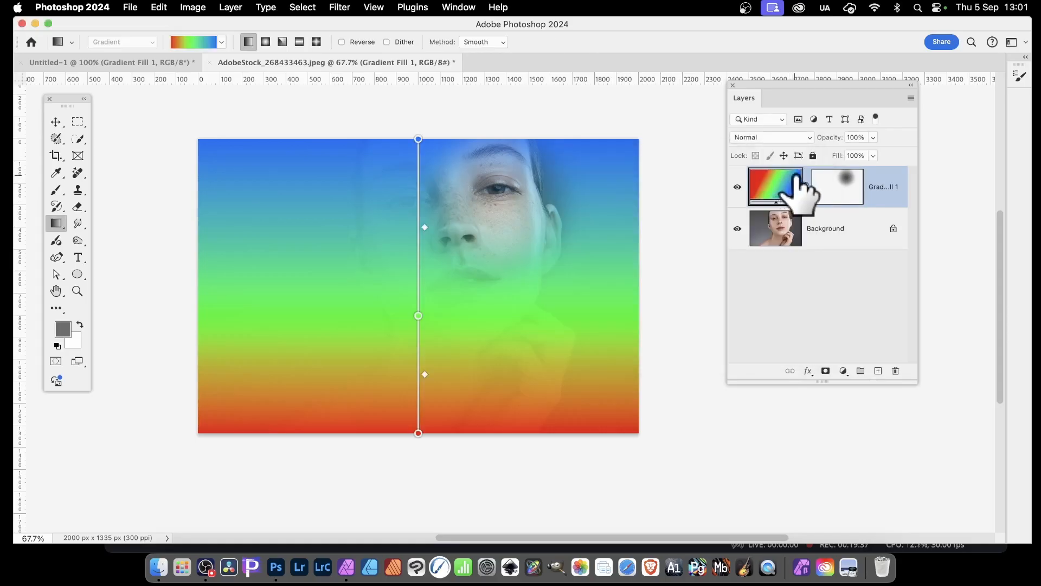
# - Distort the layer mask with a randomized sine Wave filter, using wavelengths from 424 to 576
pyautogui.click(838, 186)
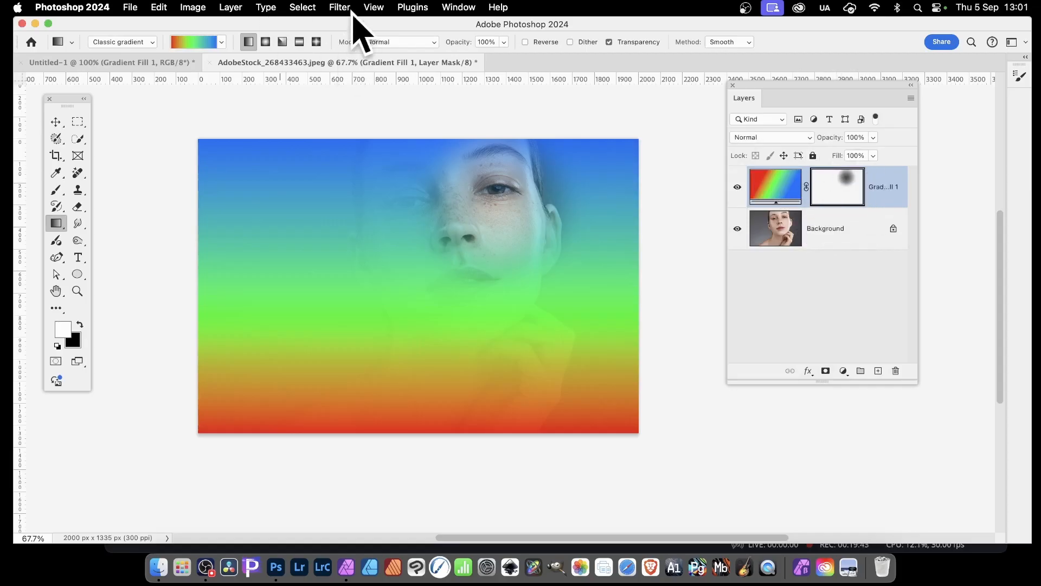
pyautogui.click(340, 6)
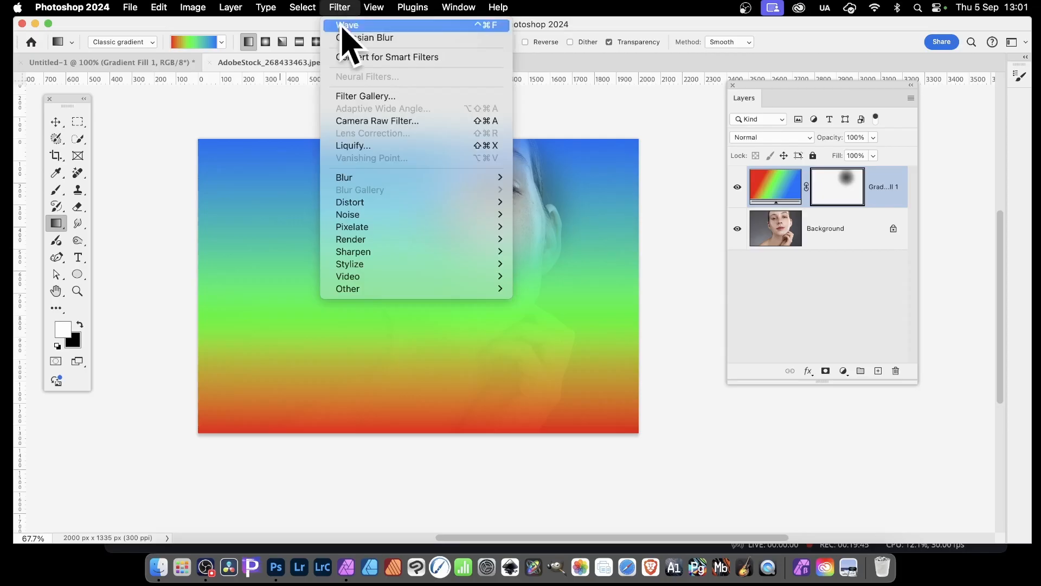
pyautogui.moveTo(377, 202)
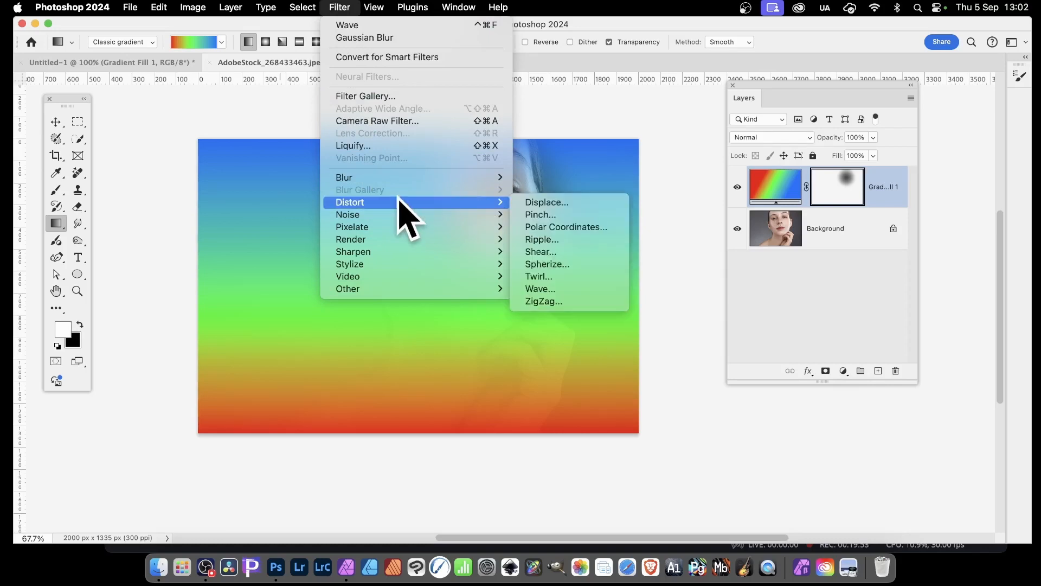
pyautogui.moveTo(409, 203)
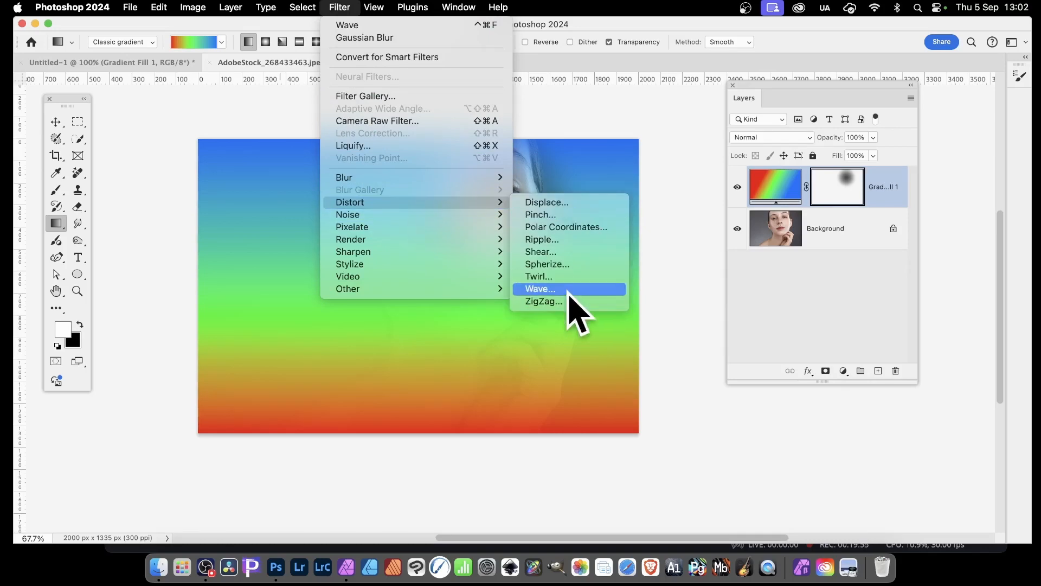
pyautogui.click(570, 289)
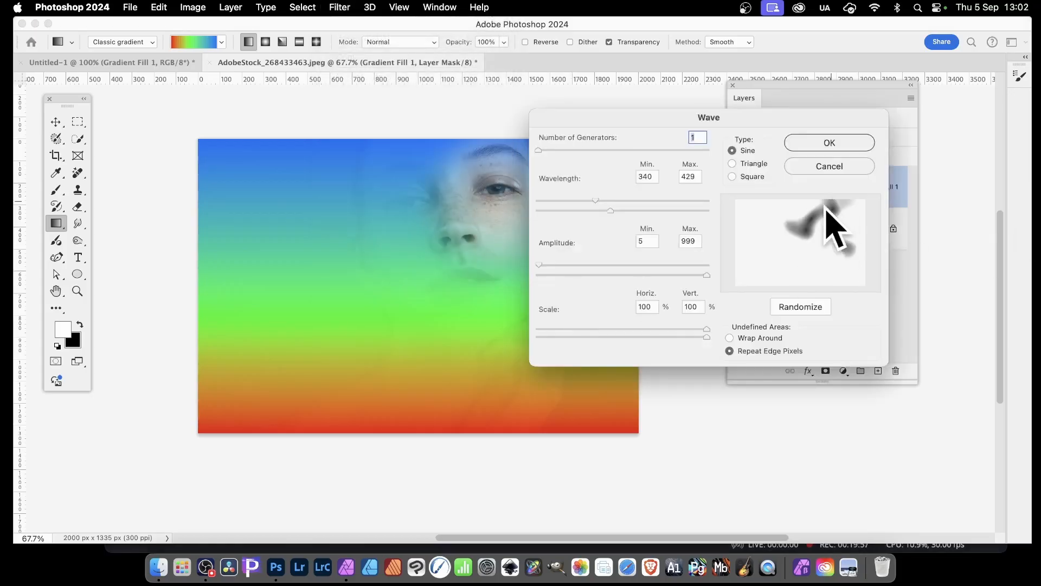
pyautogui.moveTo(611, 211)
pyautogui.mouseDown()
pyautogui.moveTo(635, 210)
pyautogui.moveTo(610, 201)
pyautogui.mouseUp()
pyautogui.click(803, 309)
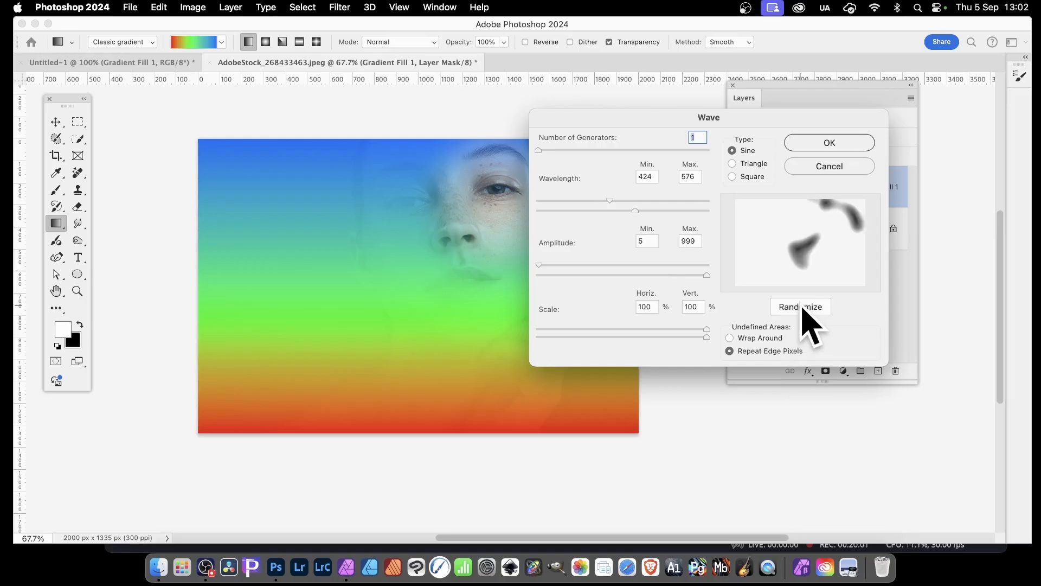
pyautogui.click(803, 309)
pyautogui.click(803, 309)
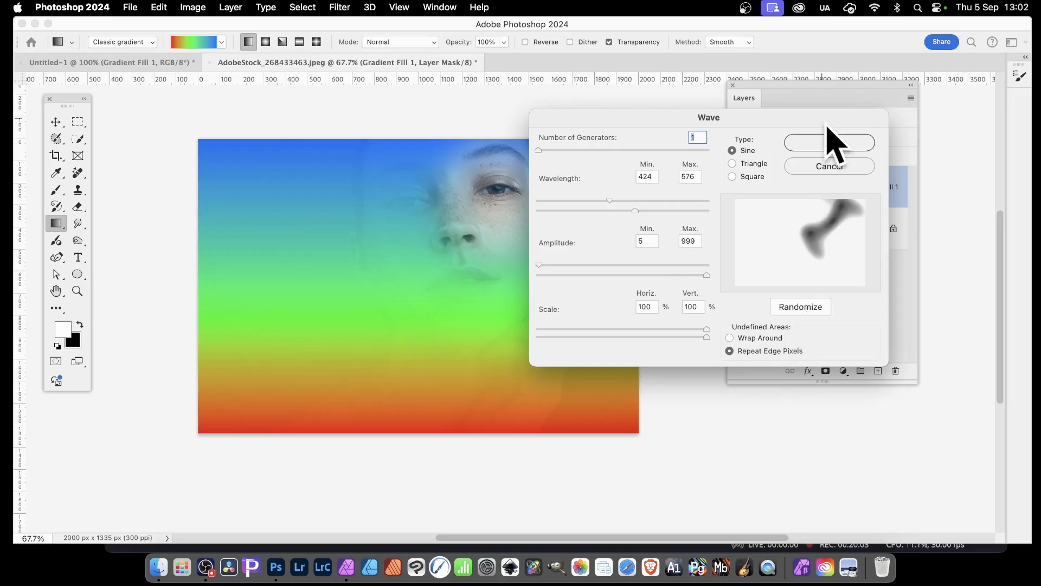
pyautogui.click(841, 144)
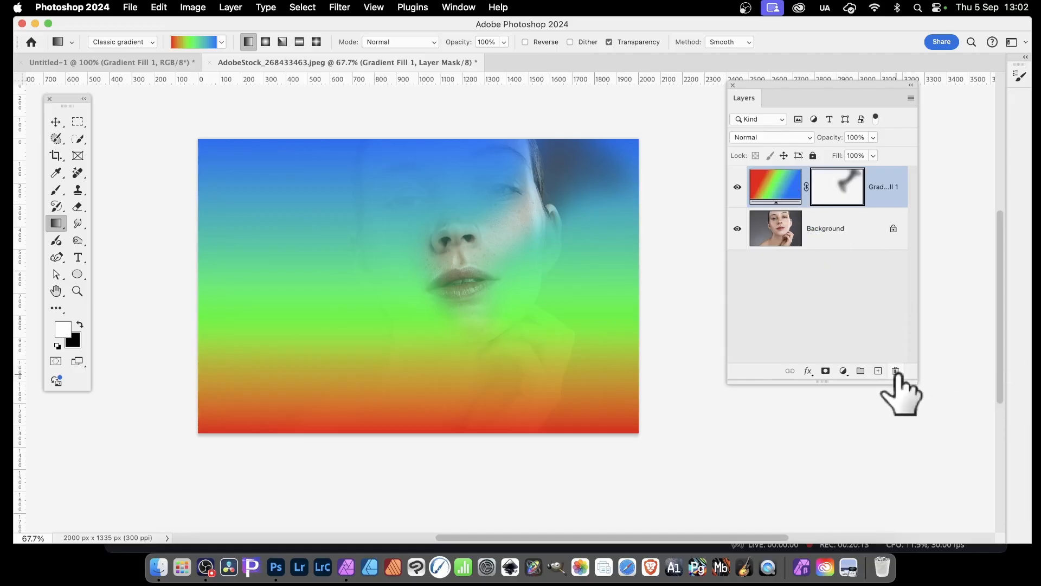
# - Delete the layer mask and the gradient fill layer above the portrait
pyautogui.click(896, 371)
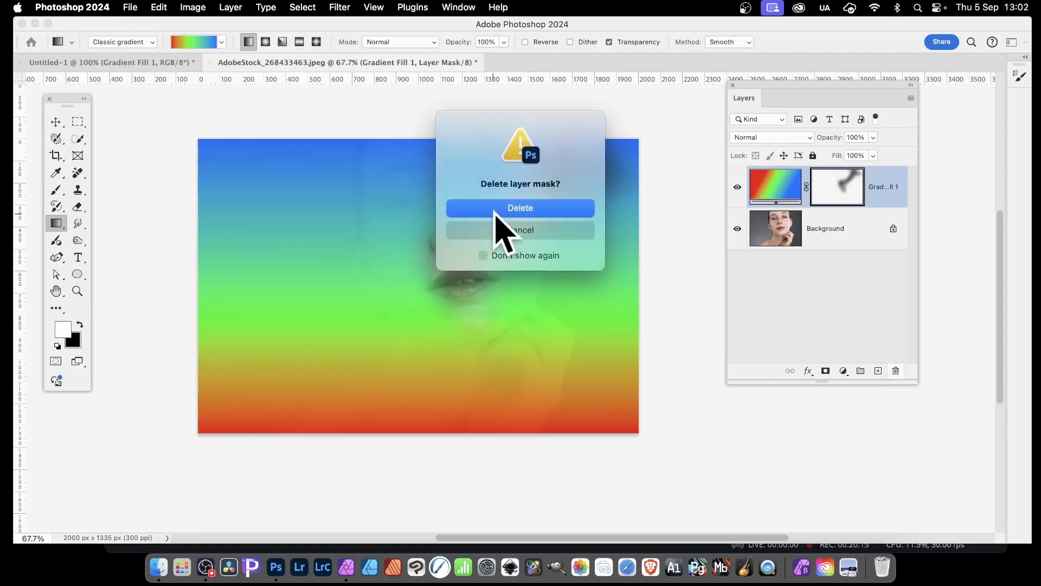
pyautogui.click(518, 207)
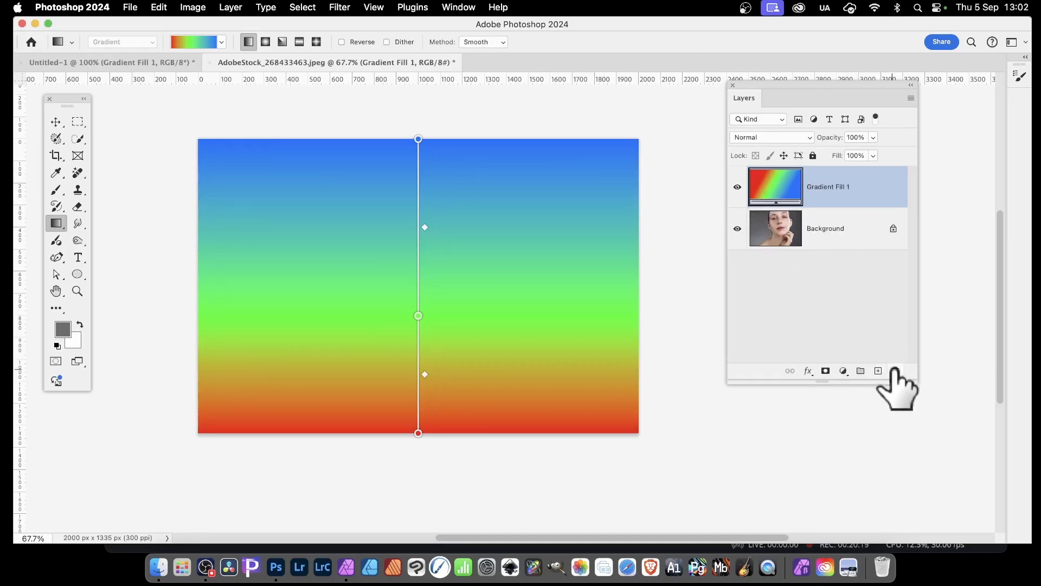
pyautogui.click(896, 371)
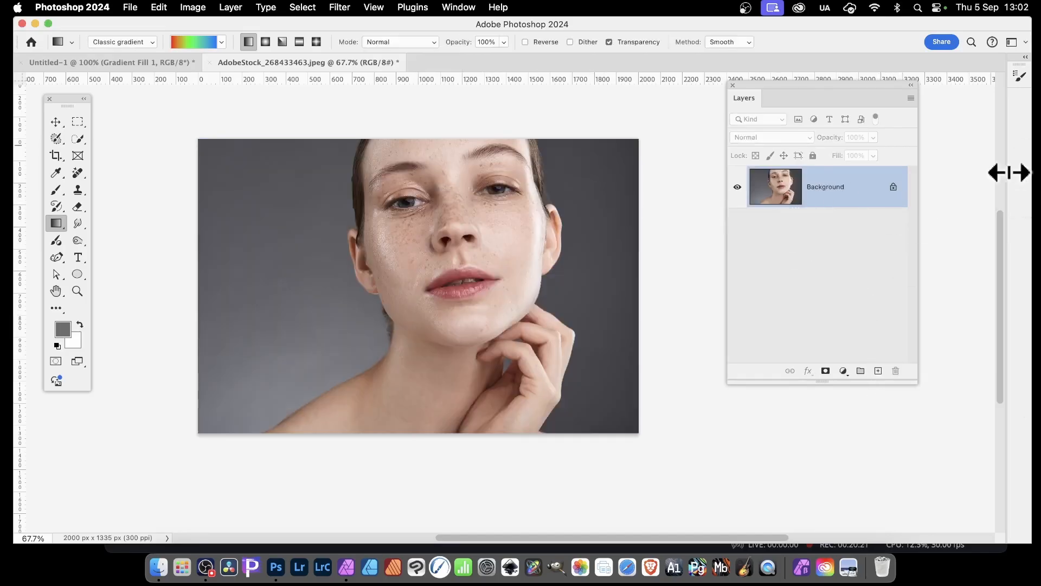
# - Make a tall, narrow rectangular marquee selection over the middle of the face, from the forehead to the neck
pyautogui.press('m')
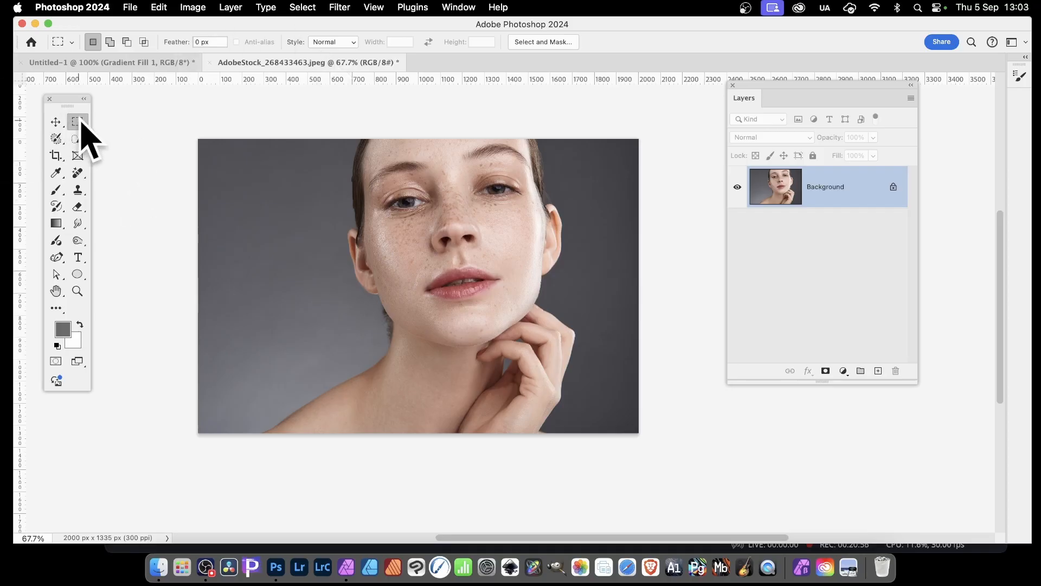
pyautogui.moveTo(78, 122); pyautogui.dragTo(146, 124)
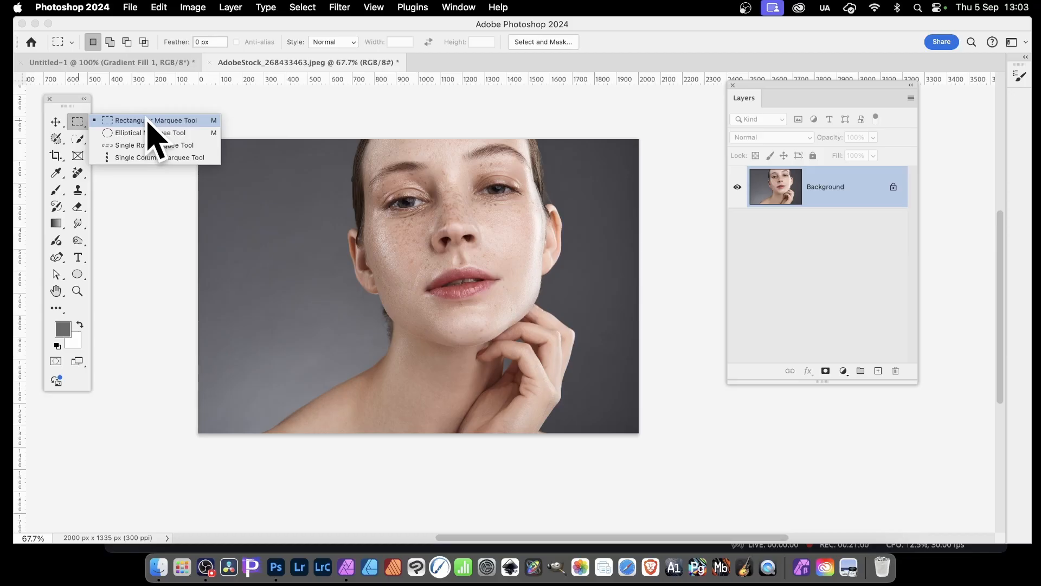
pyautogui.click(146, 120)
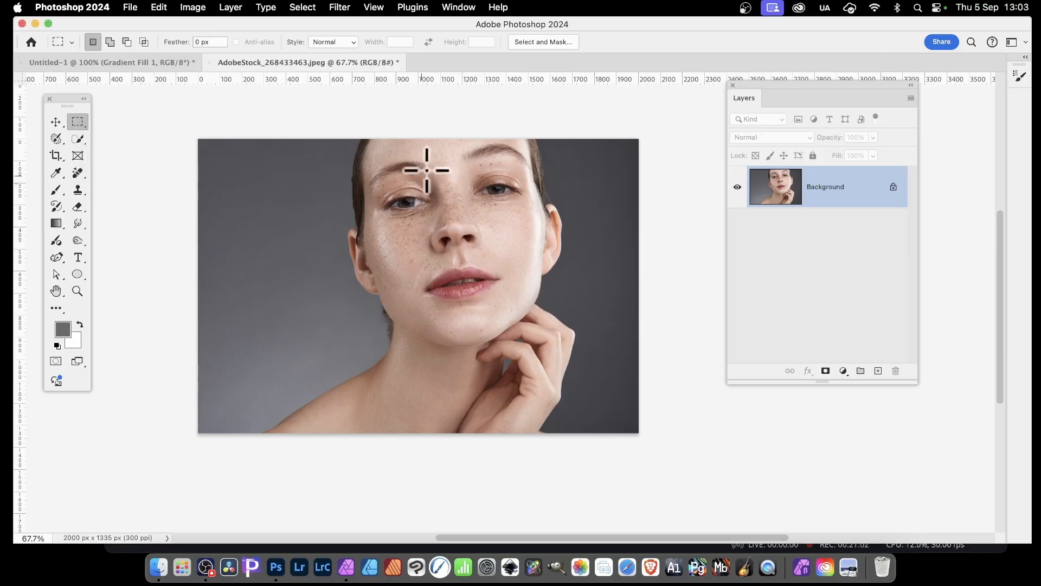
pyautogui.moveTo(434, 157); pyautogui.dragTo(494, 396)
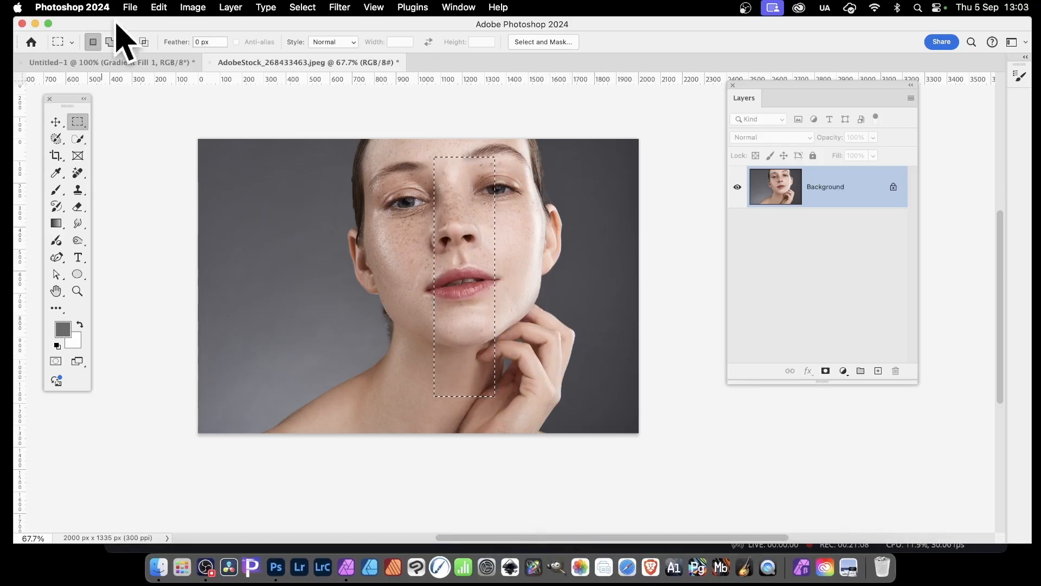
# - Add a gradient fill layer named Gradient Fill 1, masked by the rectangular selection
pyautogui.click(236, 5)
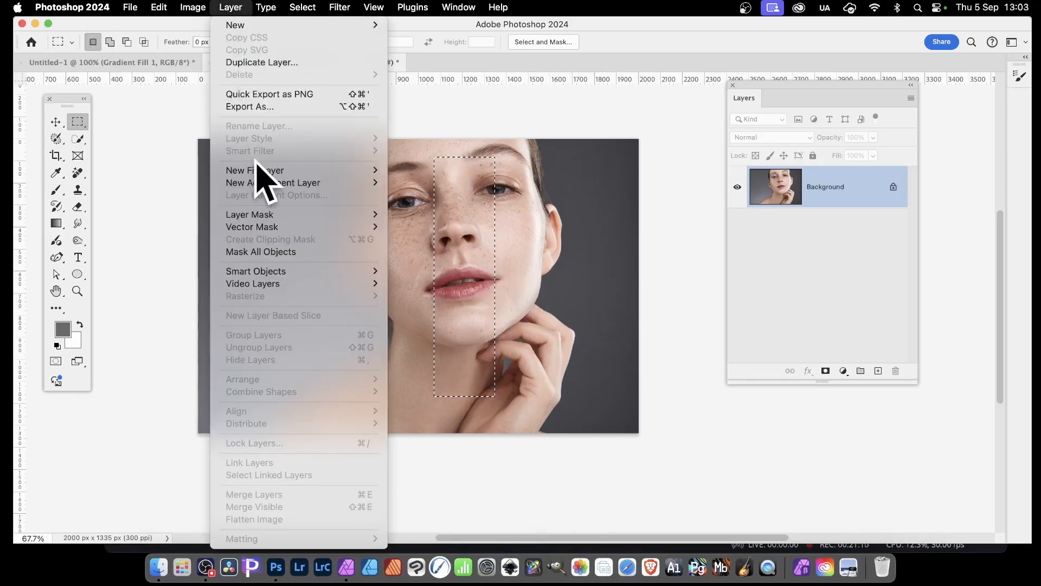
pyautogui.moveTo(260, 170)
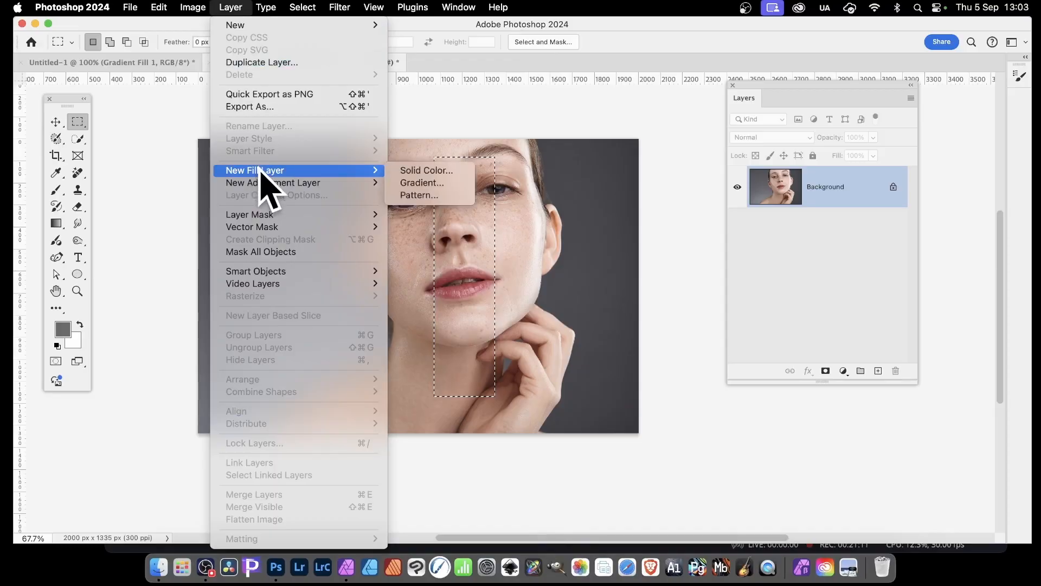
pyautogui.click(466, 183)
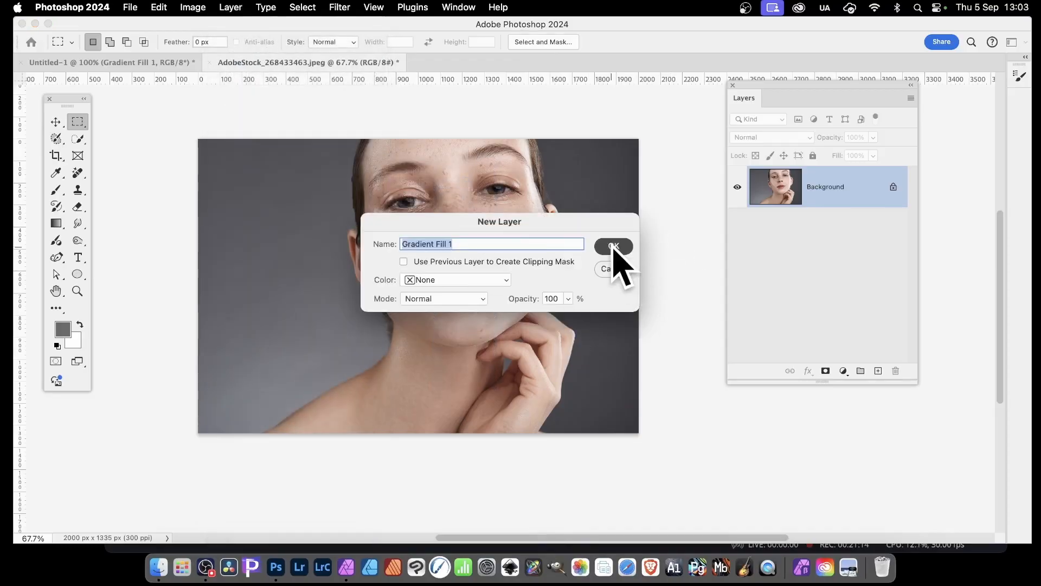
pyautogui.click(614, 247)
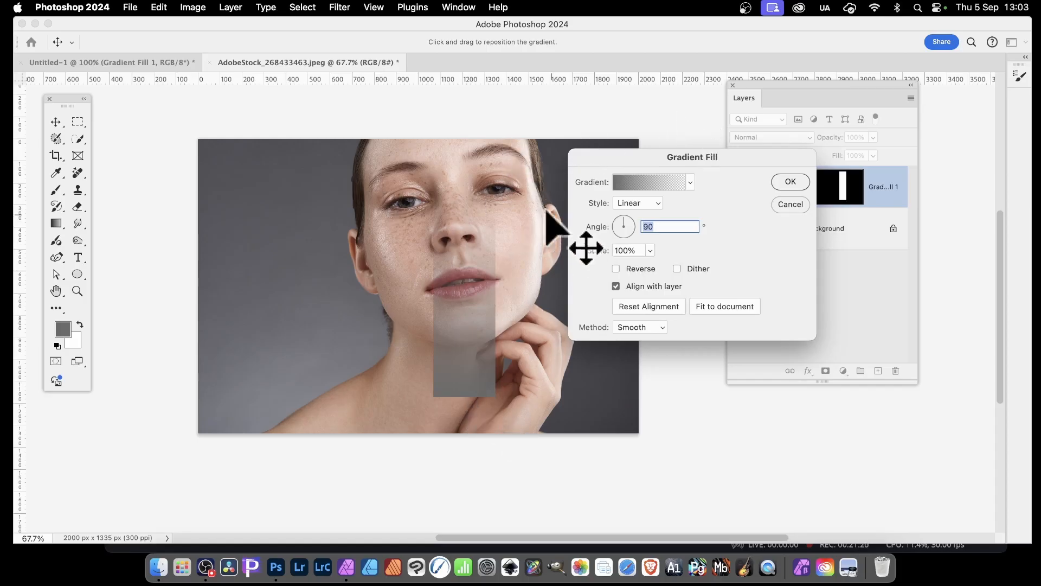
# - Shift the gradient upward within the masked strip and apply the fill with Linear style after trying Radial
pyautogui.moveTo(467, 214); pyautogui.dragTo(467, 178)
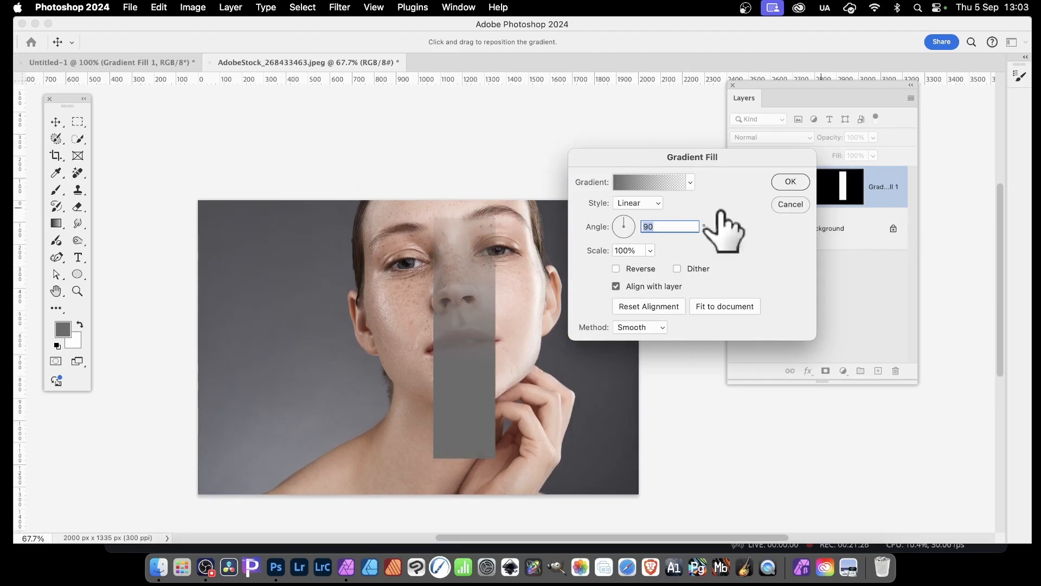
pyautogui.click(653, 203)
pyautogui.click(645, 217)
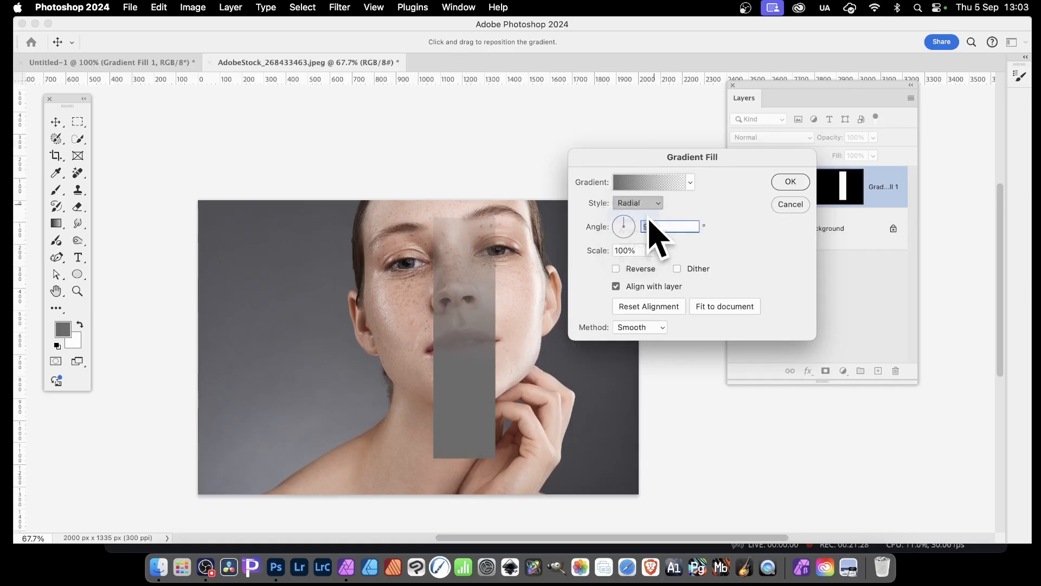
pyautogui.click(648, 205)
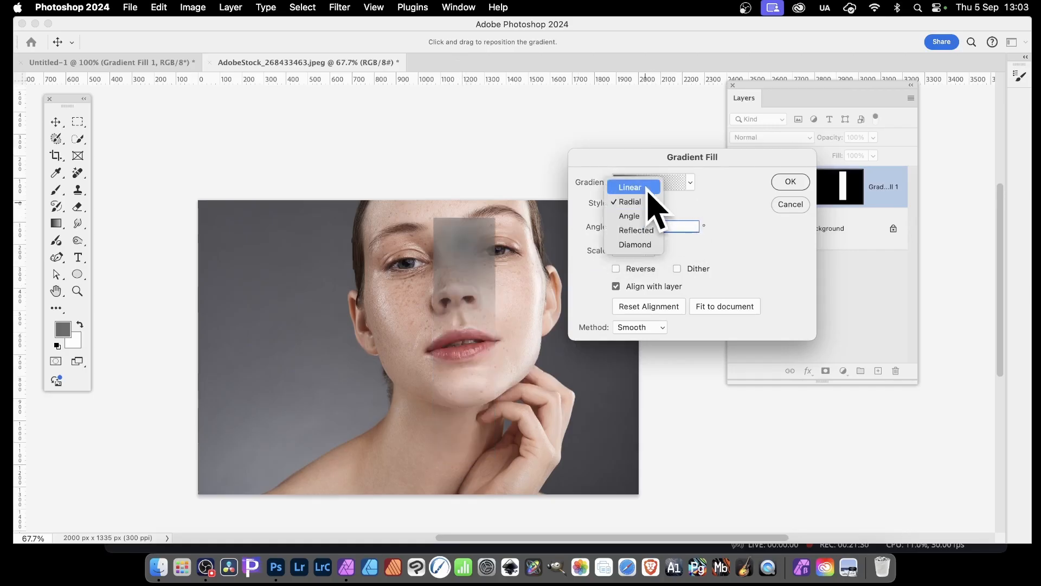
pyautogui.click(643, 184)
pyautogui.click(787, 183)
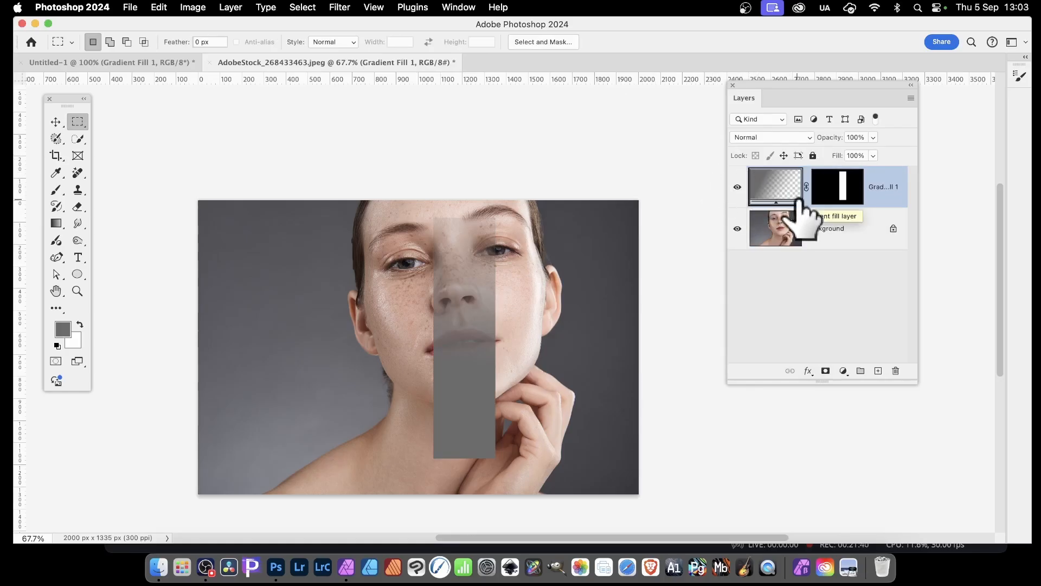
# - Try a 34.5 px feather and 95% density on the gradient fill's layer mask, and restore them to 0 px and 100%
pyautogui.click(843, 175)
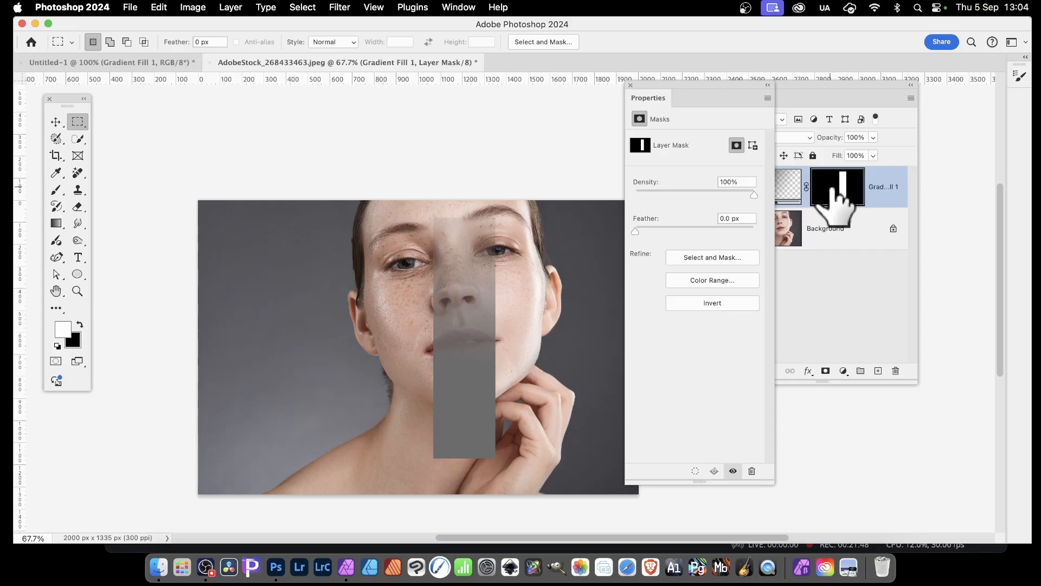
pyautogui.moveTo(645, 232); pyautogui.dragTo(700, 232)
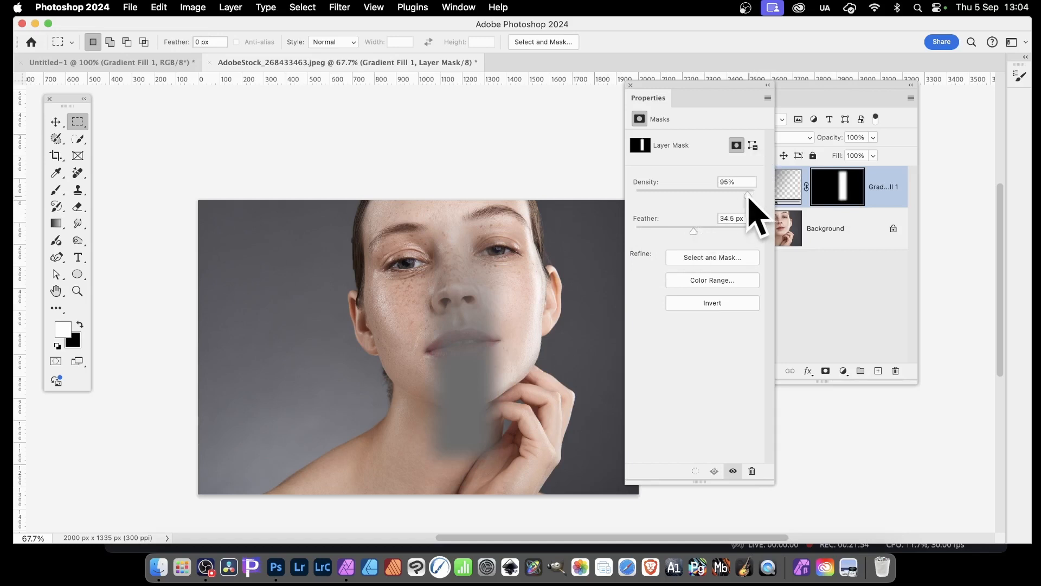
pyautogui.moveTo(748, 196); pyautogui.dragTo(838, 197)
pyautogui.moveTo(694, 231); pyautogui.dragTo(635, 231)
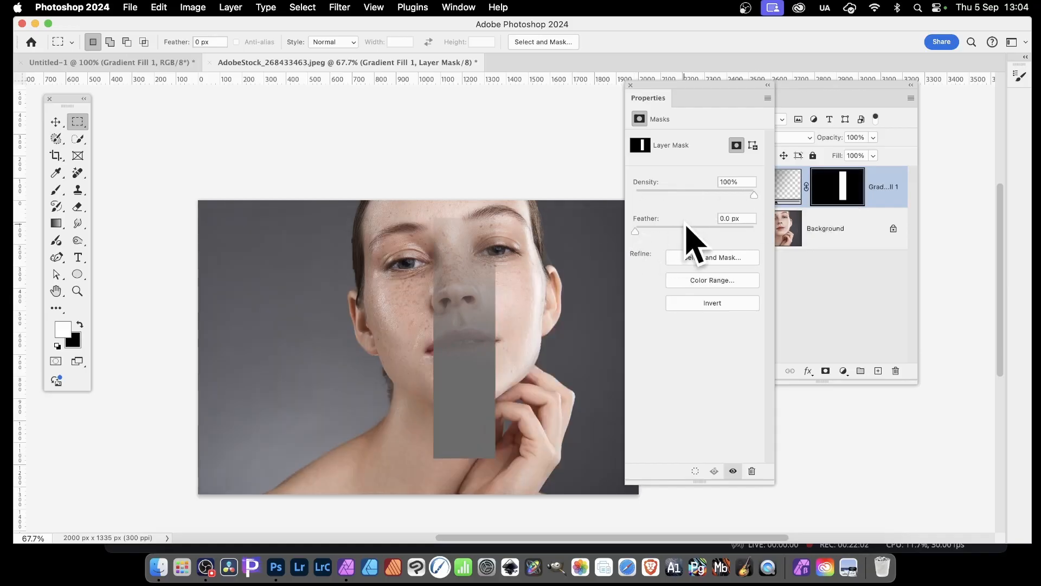
pyautogui.click(631, 86)
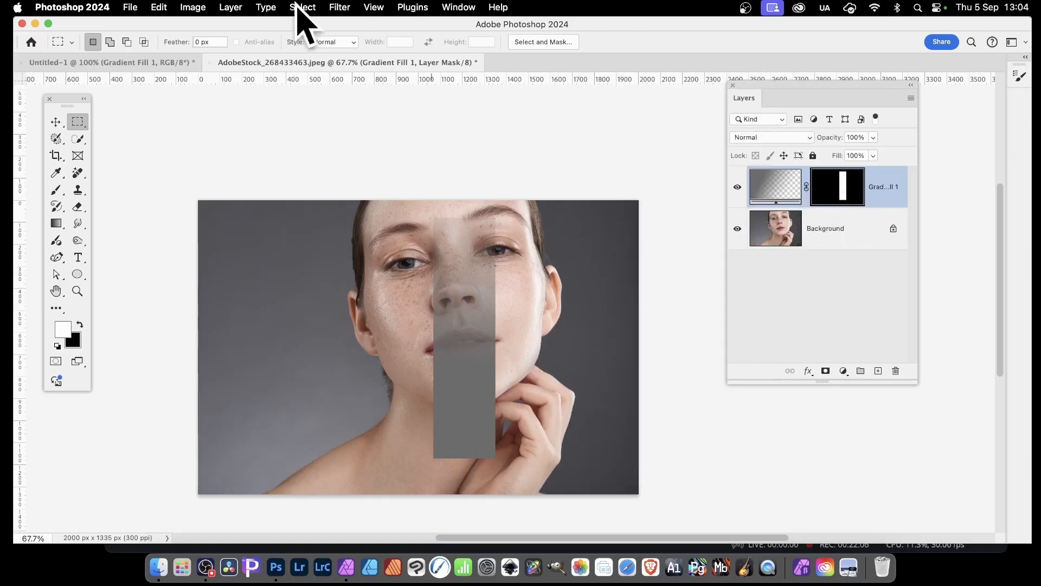
# - Soften the edges of the gradient fill's layer mask with a Gaussian Blur of 24.7 pixels radius
pyautogui.click(338, 6)
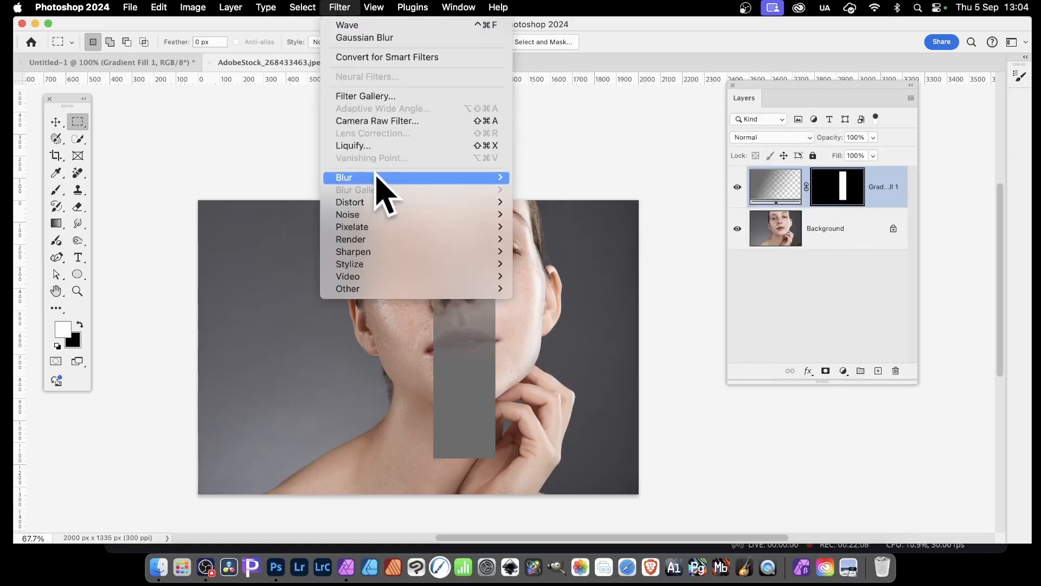
pyautogui.moveTo(380, 178)
pyautogui.click(594, 226)
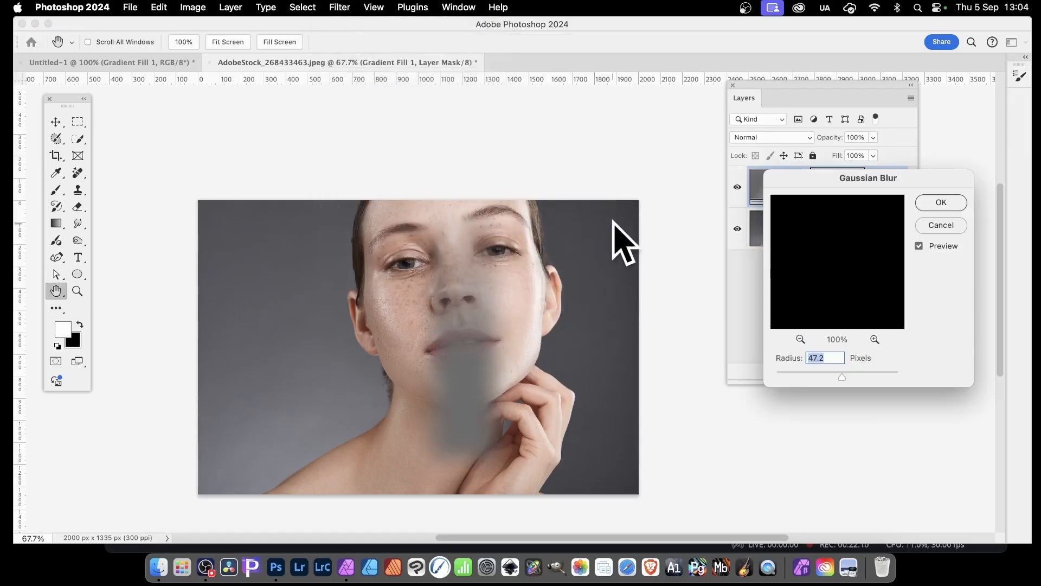
pyautogui.moveTo(825, 379); pyautogui.dragTo(833, 377)
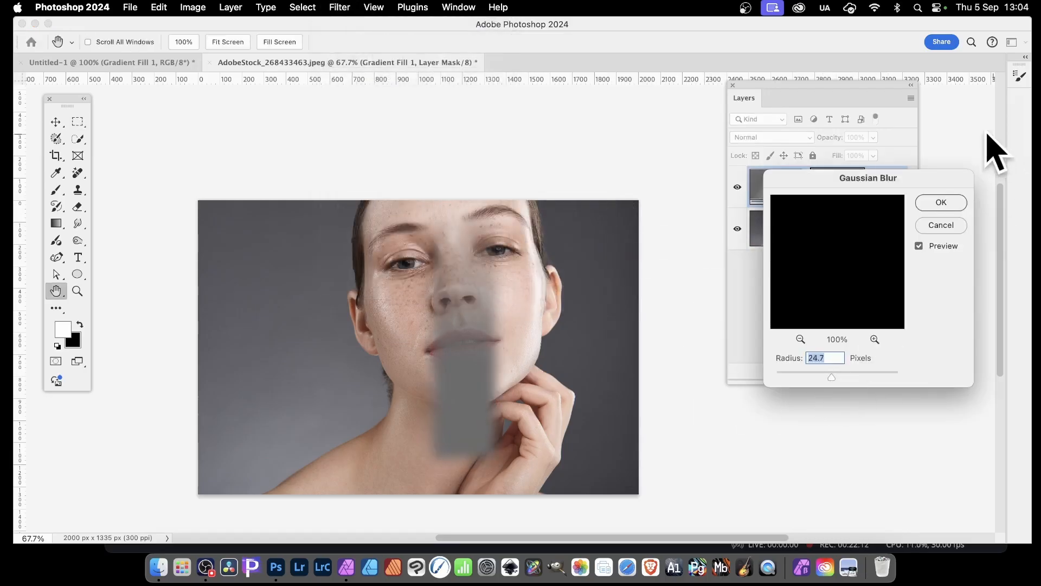
pyautogui.click(943, 203)
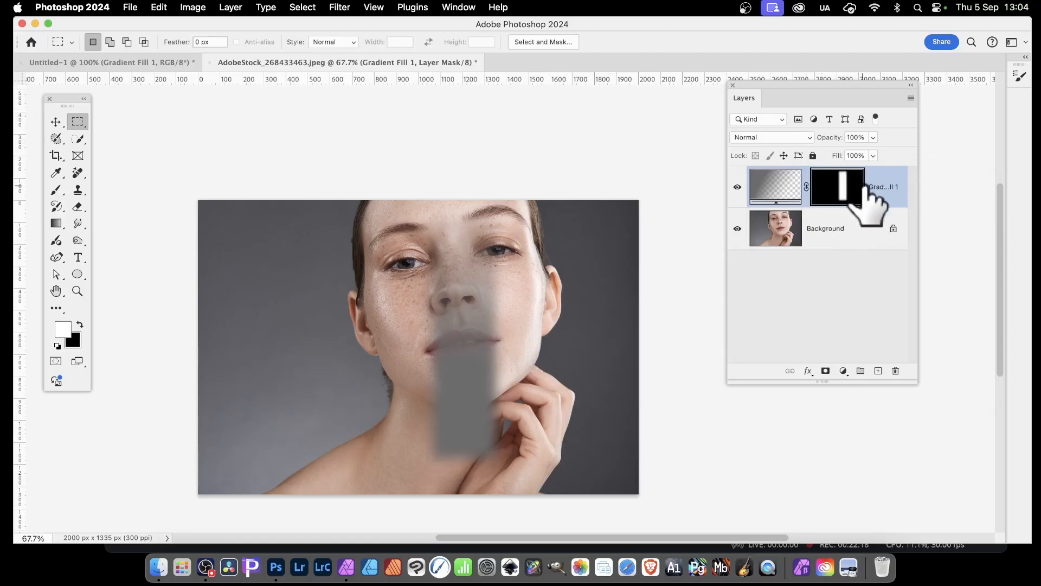
# - Replace the grey gradient of Gradient Fill 1 with the green, purple and pink multicoloured stripe preset and apply the fill
pyautogui.click(784, 193)
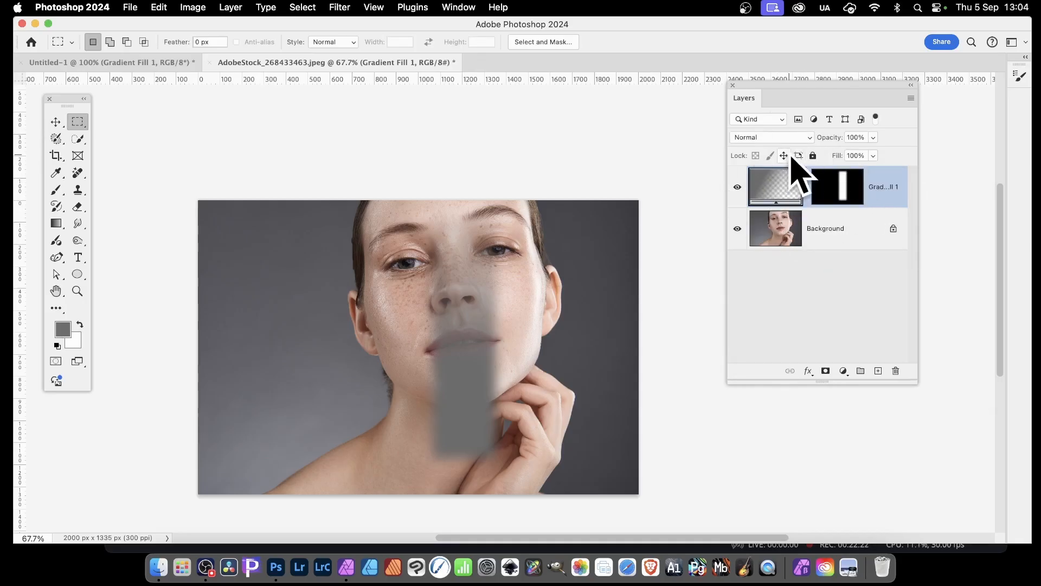
pyautogui.doubleClick(772, 188)
pyautogui.click(690, 182)
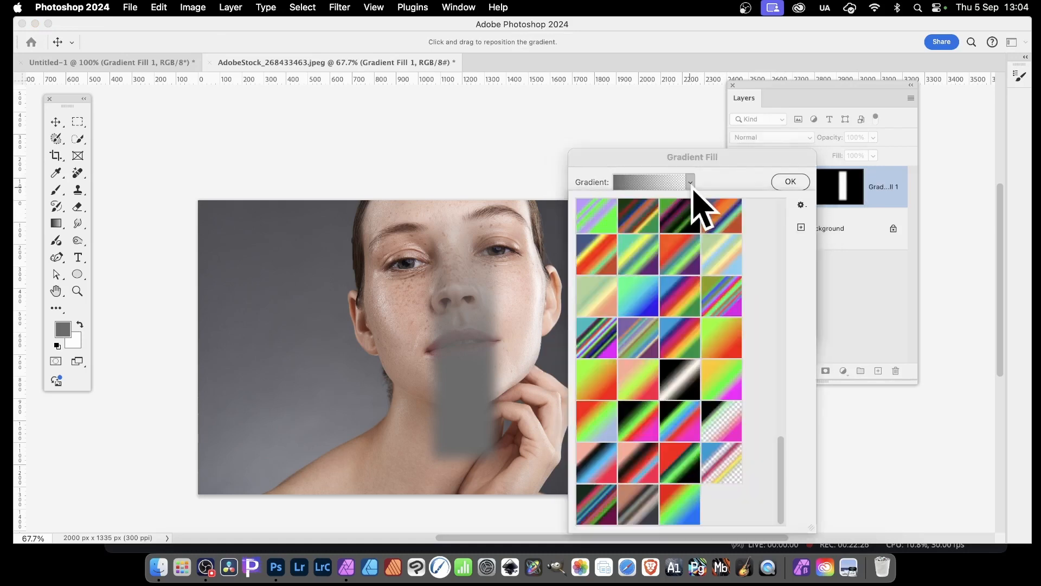
pyautogui.click(723, 295)
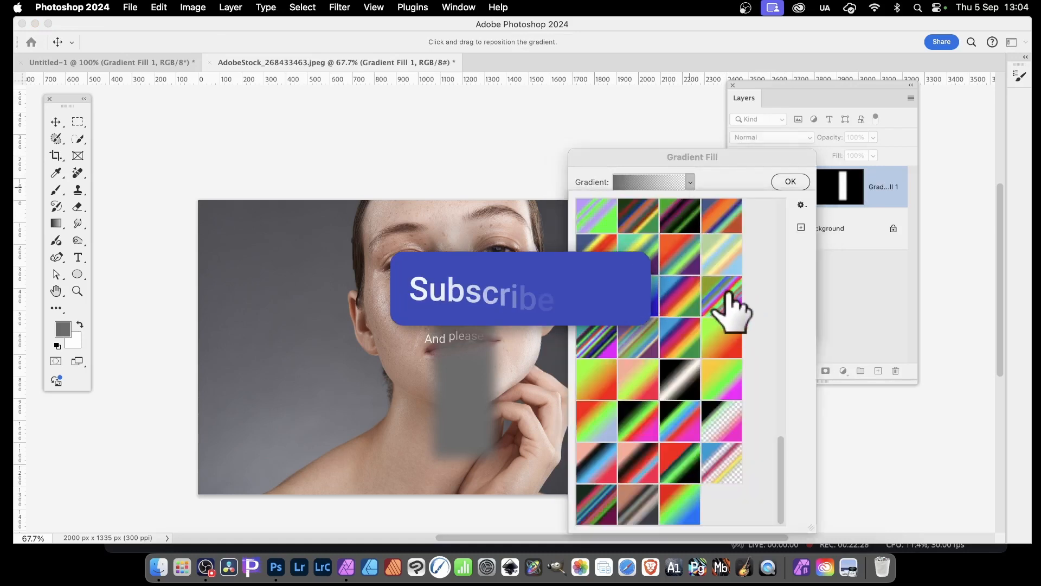
pyautogui.click(718, 161)
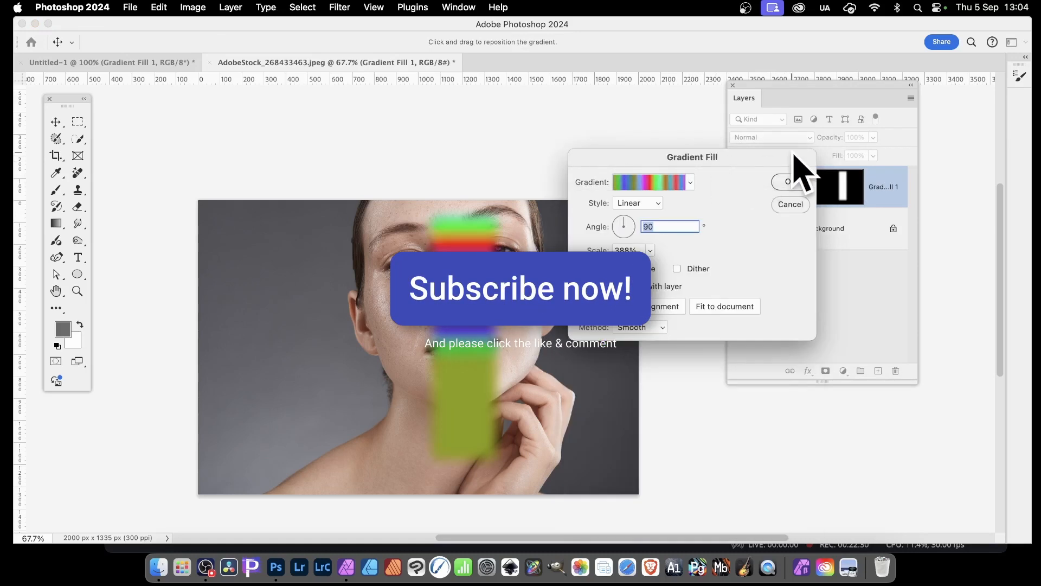
pyautogui.click(799, 186)
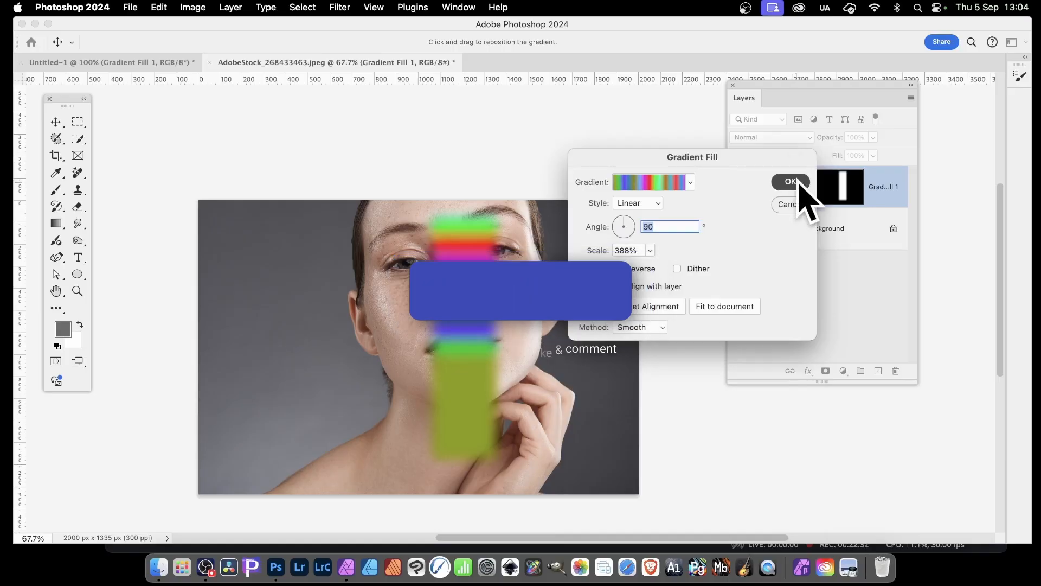